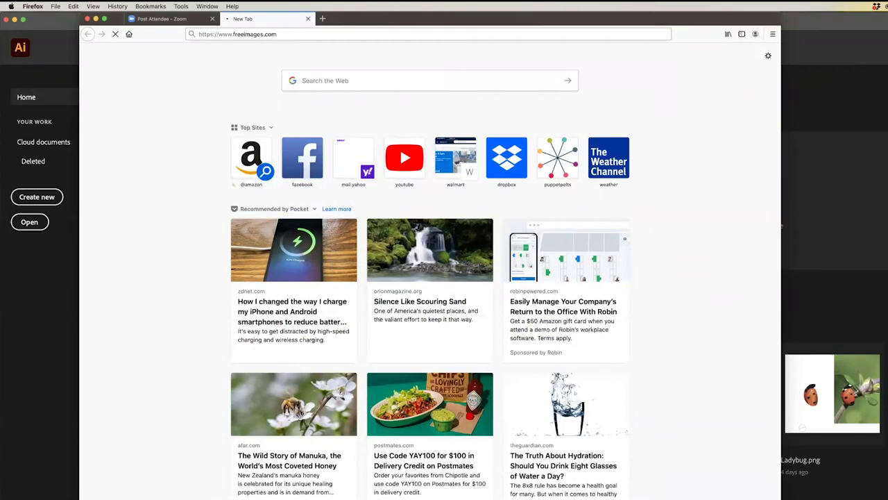
key(Return)
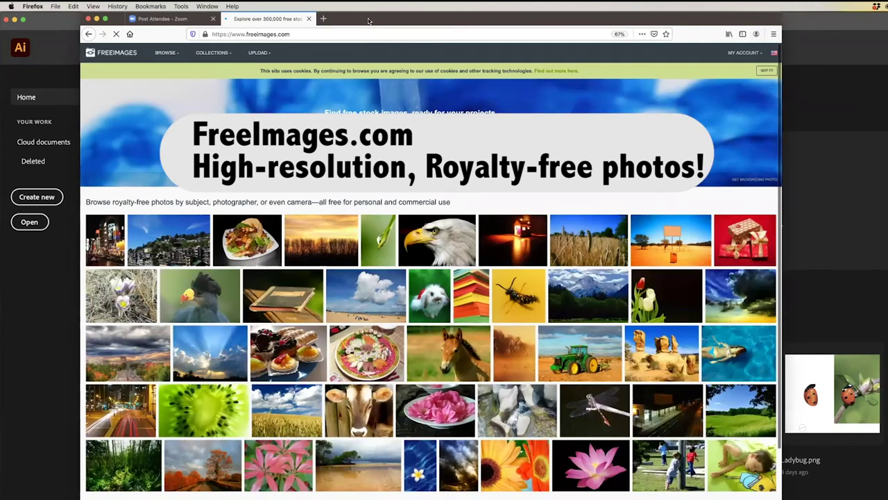
drag(372, 20, 381, 20)
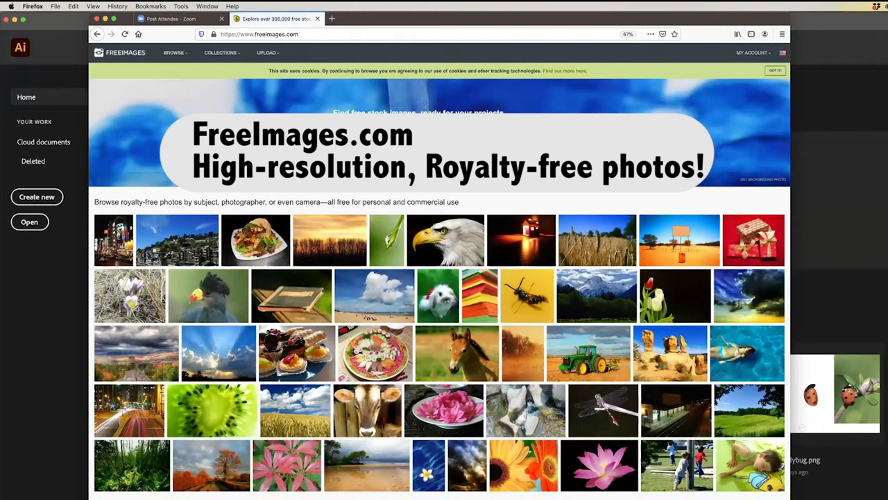
text(beautetle)
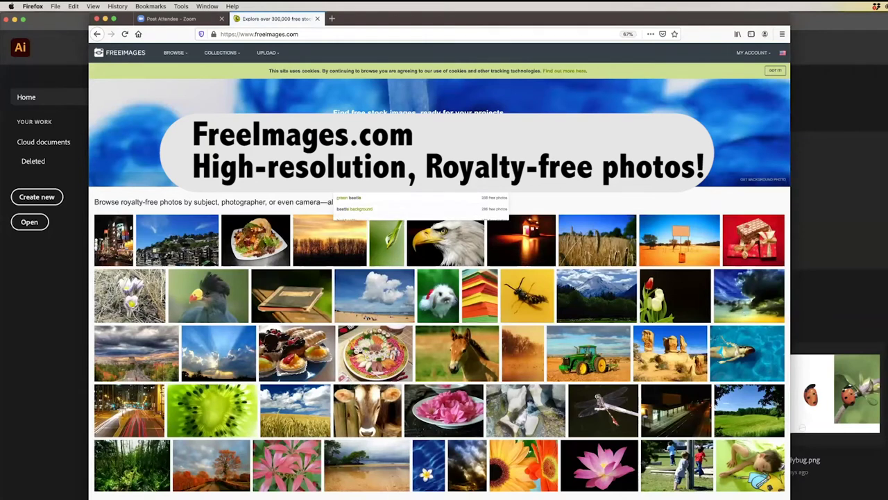
key(BackSpace)
key(BackSpace)
key(BackSpace)
key(BackSpace)
key(BackSpace)
key(BackSpace)
Step: Search the free stock photos for "ladybug"
text(ladybug)
key(Return)
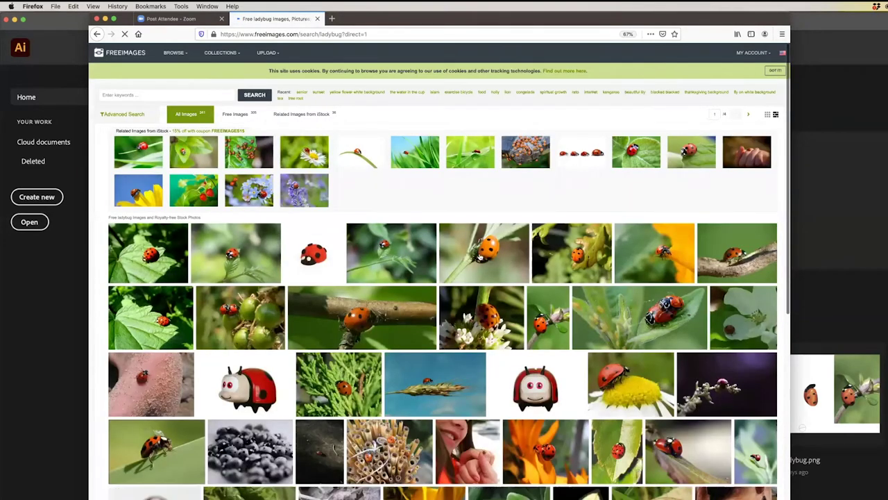
Step: Open the photo of the orange ladybug on a green stem and download it at full size
click(484, 254)
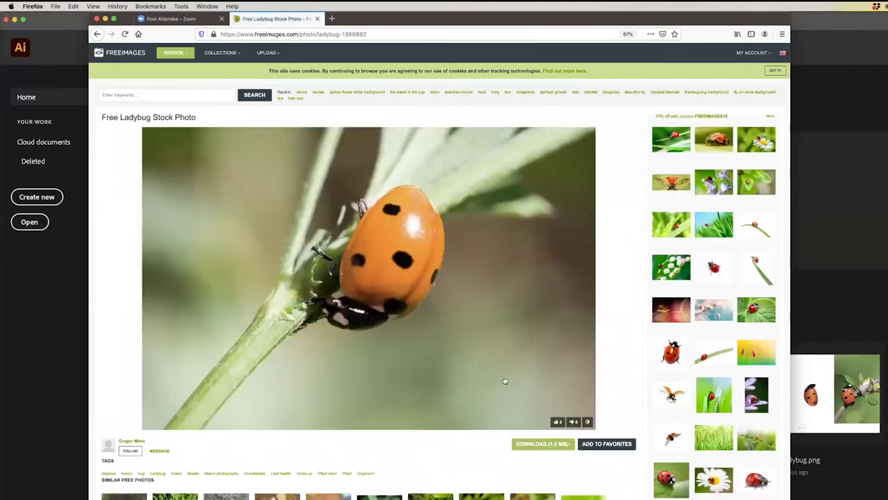
click(570, 445)
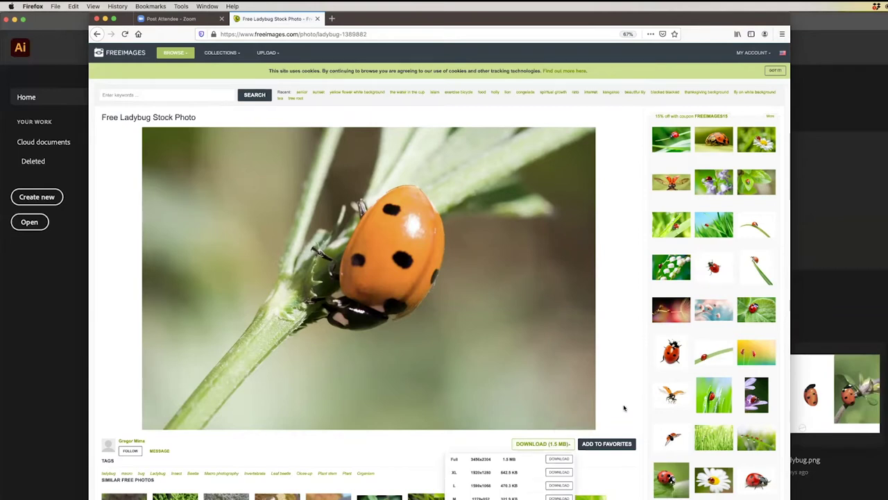
click(556, 461)
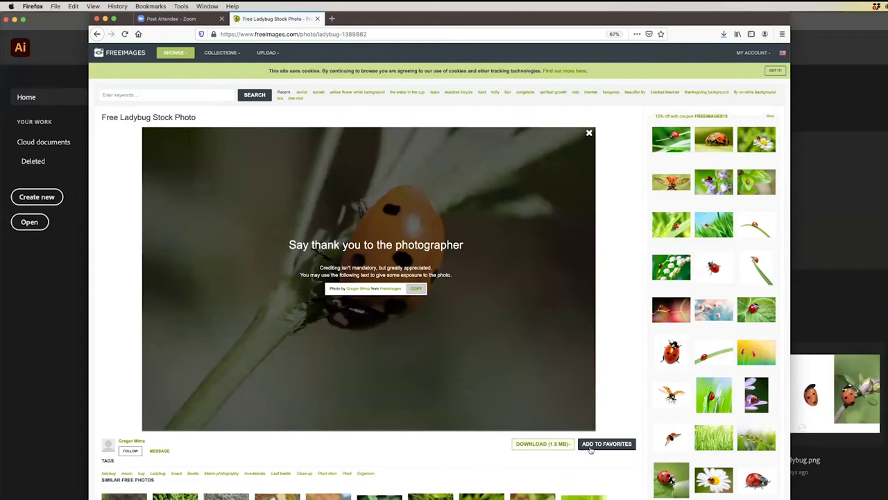
Step: Switch to Illustrator and create a new 8.5 x 11 in RGB print document named Ladybug
click(51, 307)
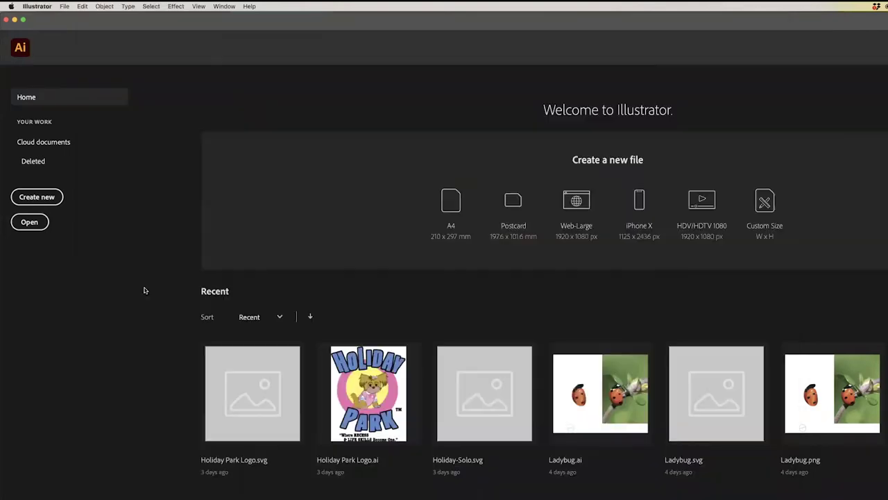
click(64, 6)
click(68, 16)
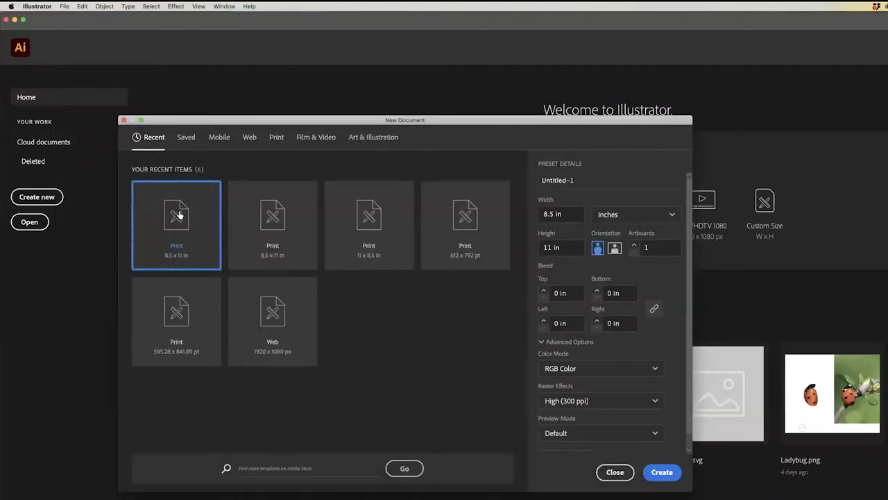
text(Ladybug)
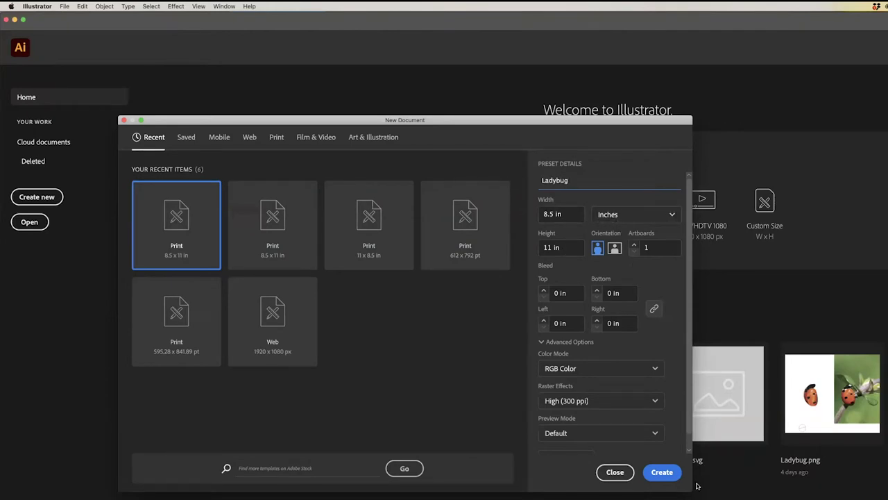
click(669, 473)
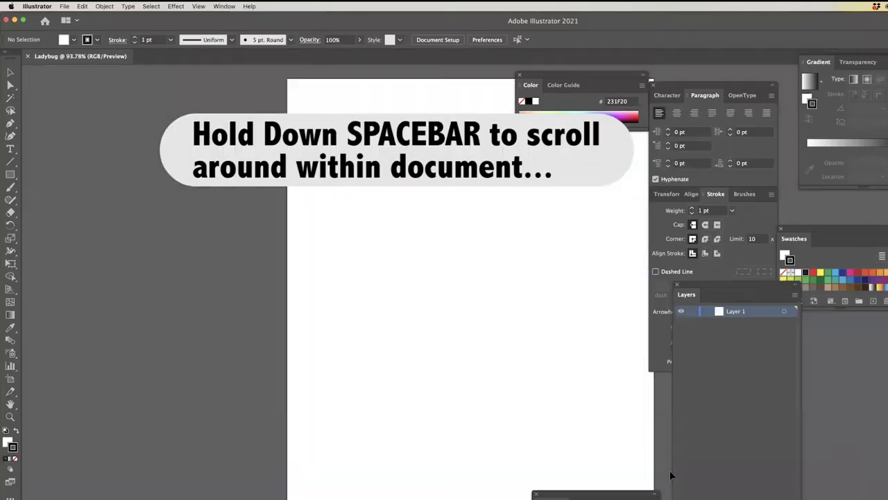
Step: Place the downloaded image ladybug-1389882.jpg on the artboard as a linked file
key(space)
drag(456, 287, 350, 282)
drag(420, 285, 399, 290)
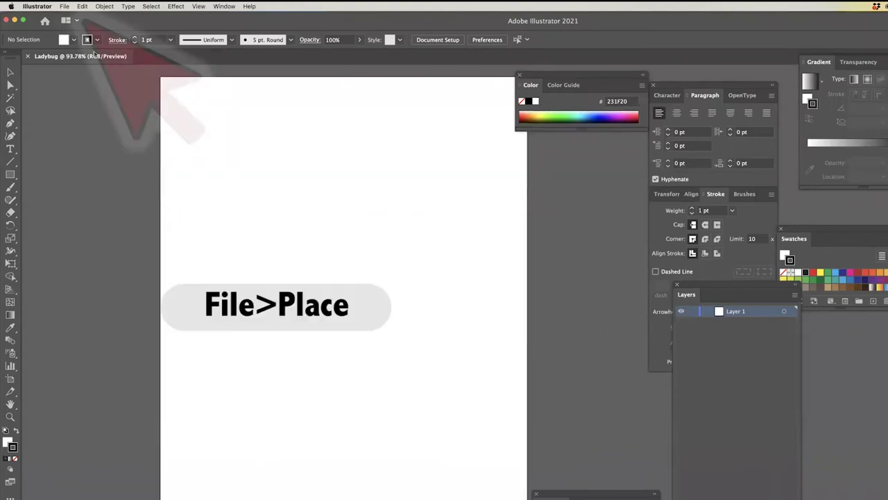
click(66, 6)
click(75, 139)
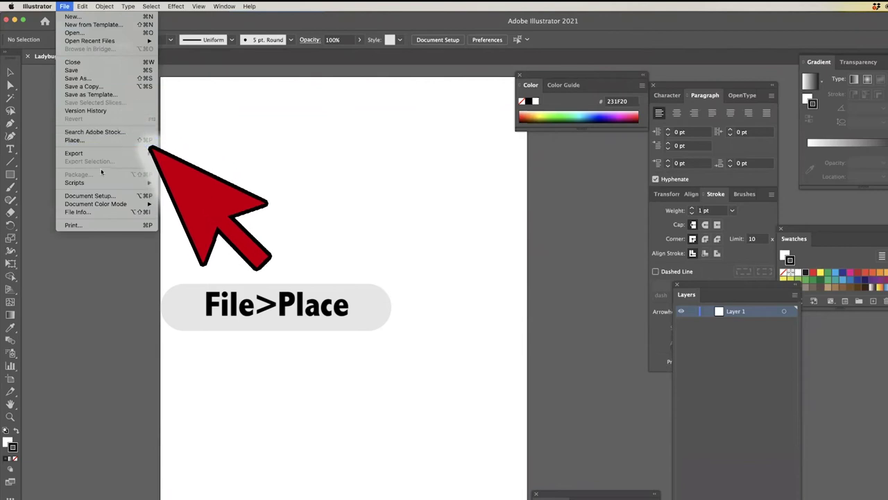
click(694, 352)
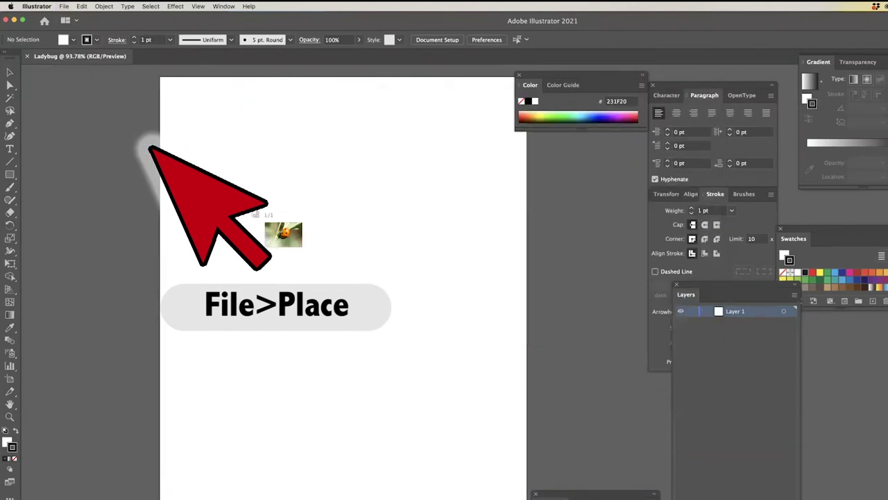
click(289, 171)
Step: Rename the layer holding the image to Photo, lock it, and dim its images to 50%
drag(465, 237, 364, 233)
drag(694, 288, 573, 219)
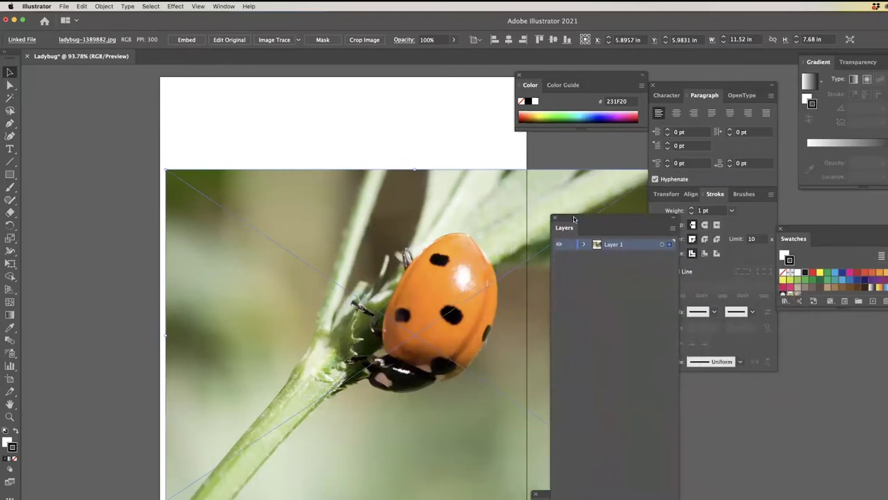
double_click(597, 244)
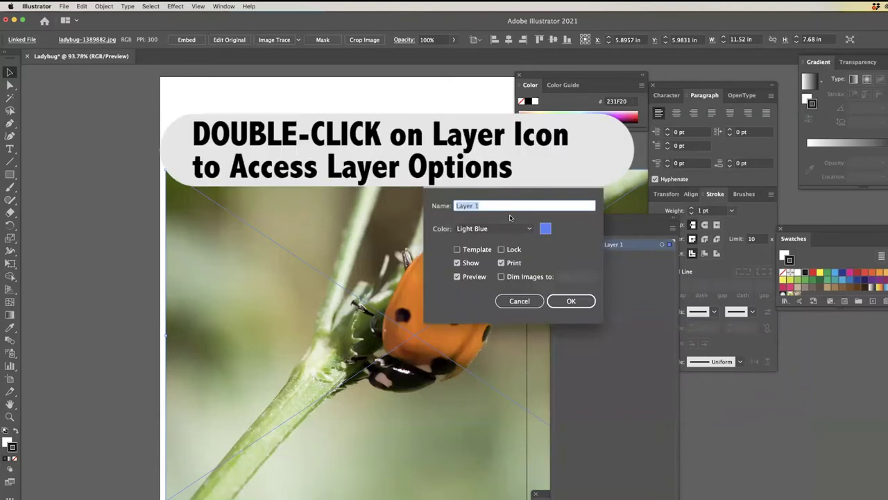
text(Photo)
click(502, 250)
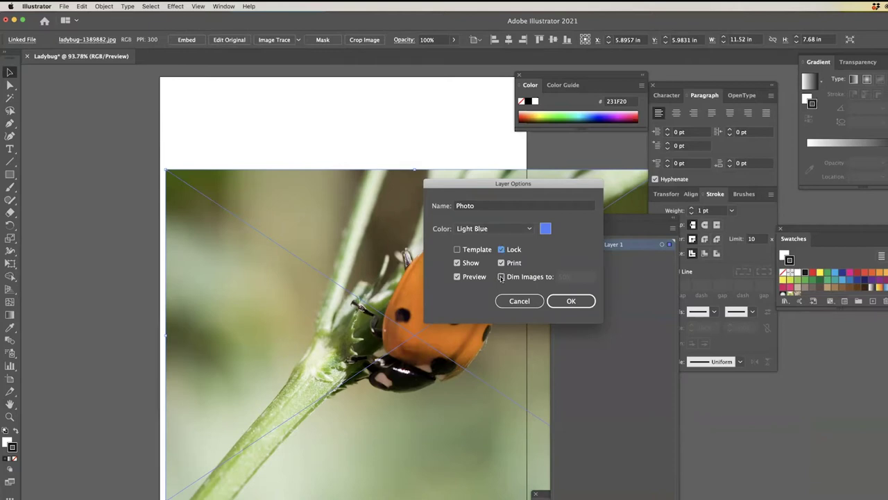
click(501, 277)
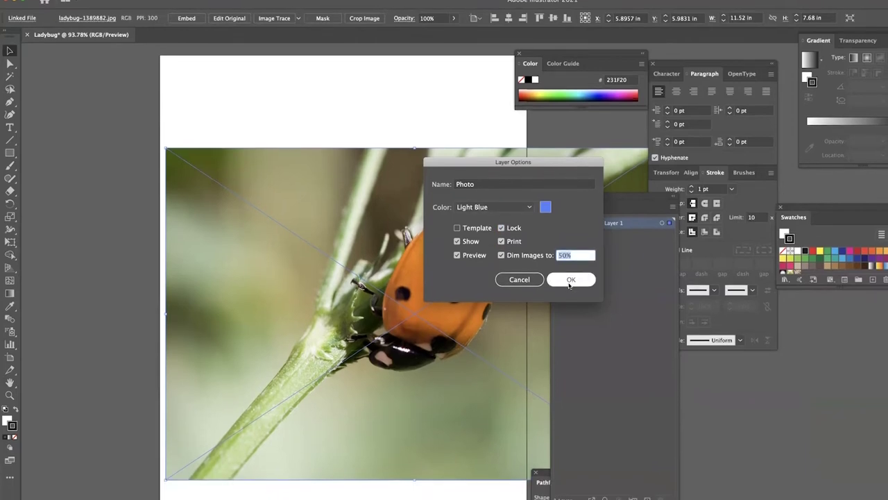
click(571, 268)
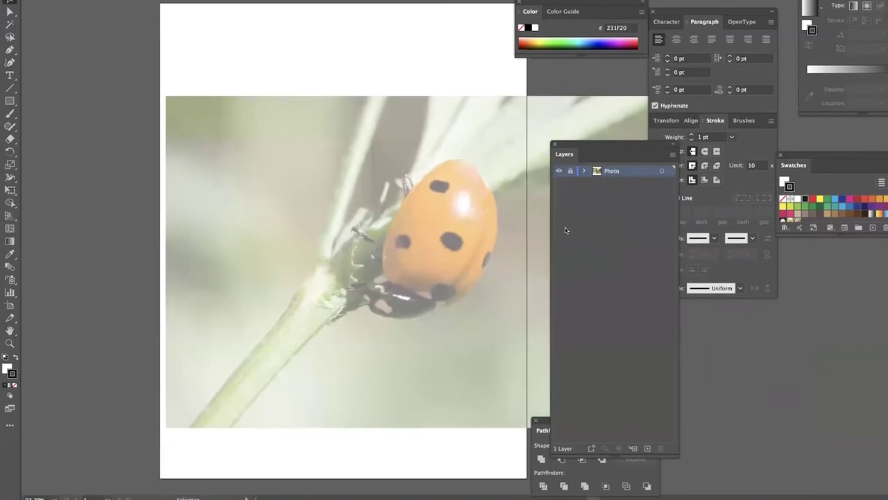
Step: Add a new layer above the Photo layer and name it Back
click(648, 445)
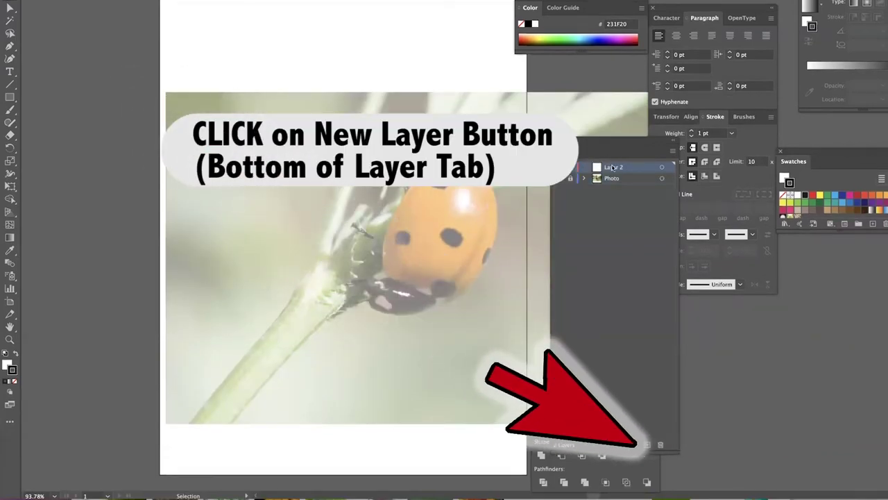
double_click(613, 167)
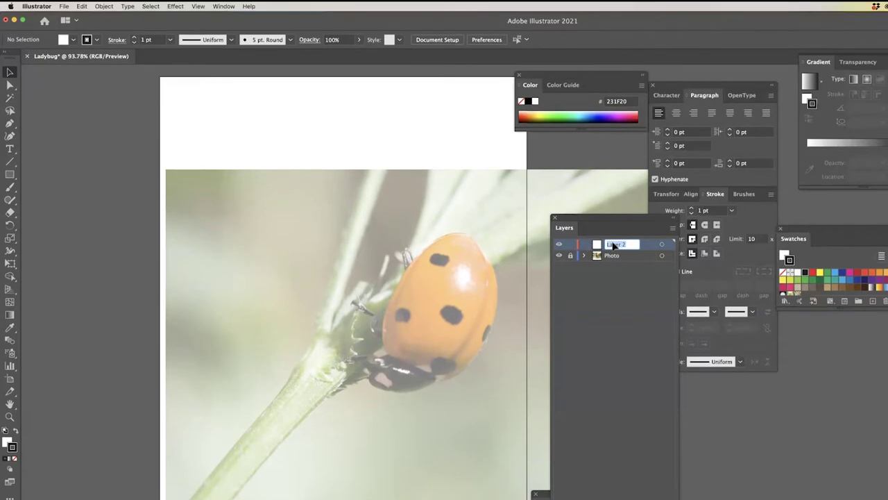
text(W)
text(ack)
key(Return)
Step: Trace the ladybug's shell with the Pen tool along its lower edge, up the left side and over to the top point
click(9, 124)
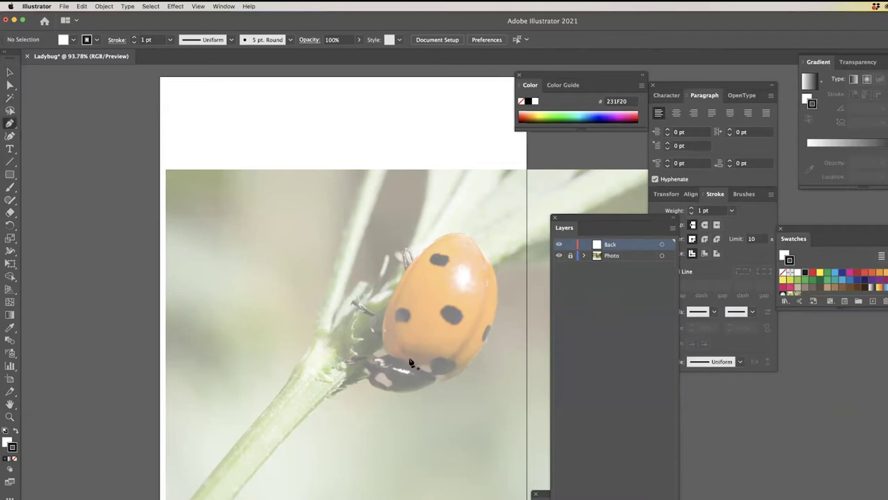
key(super+equal)
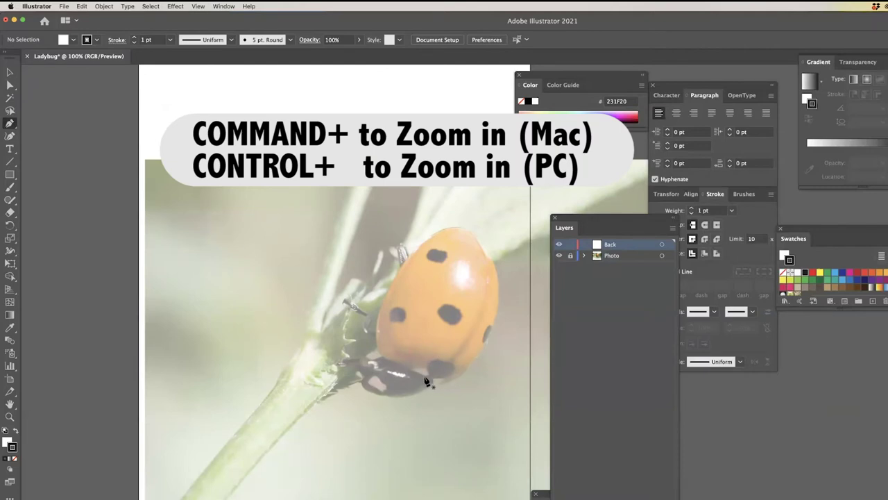
key(super+equal)
key(super+equal)
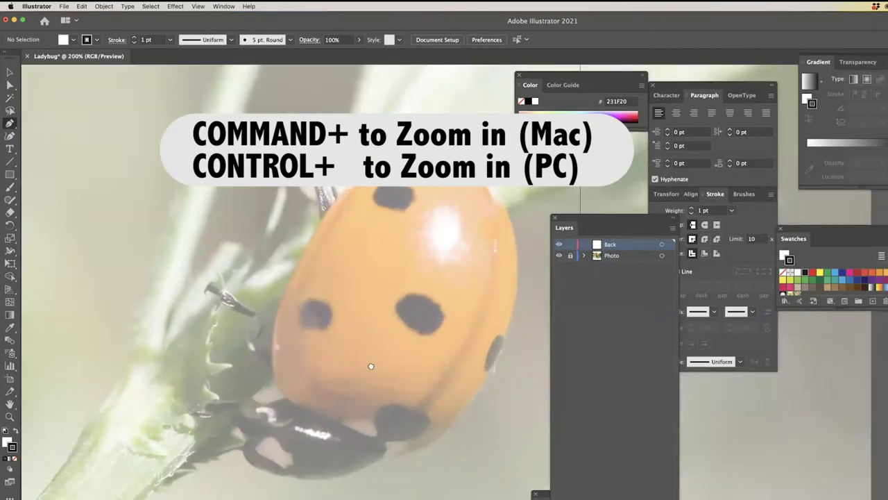
scroll(371, 366, right, 3)
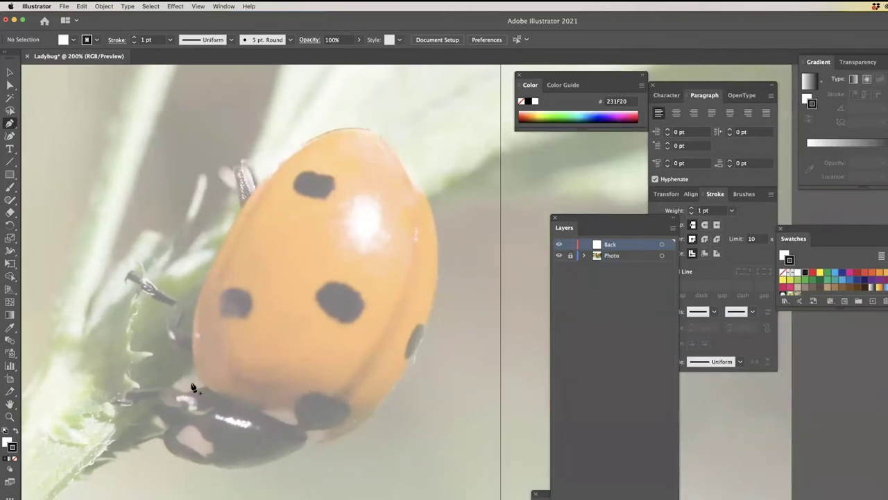
click(315, 446)
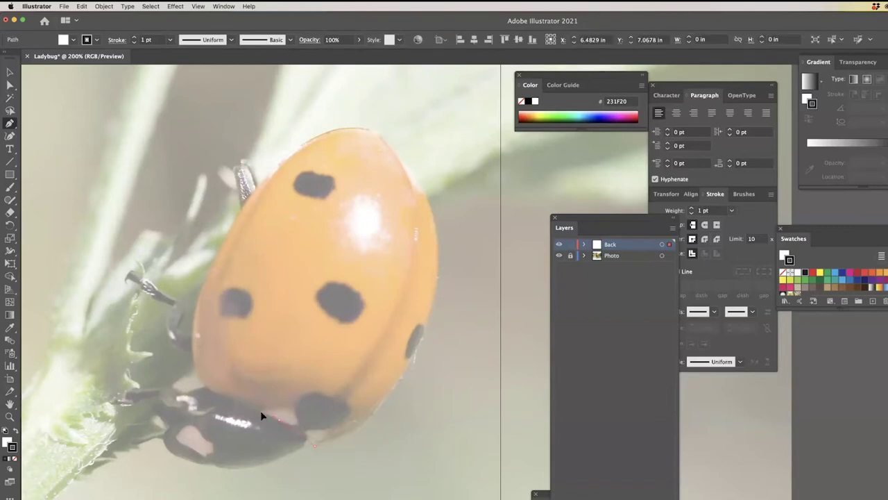
drag(245, 412, 193, 356)
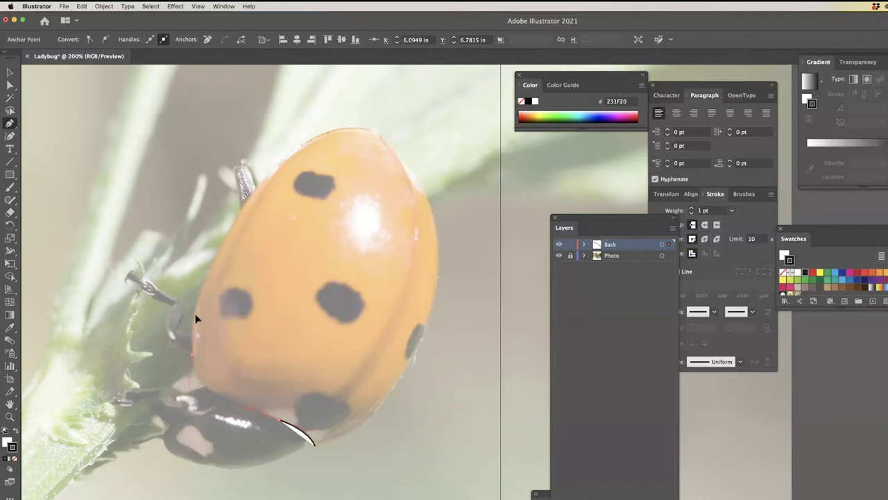
click(195, 316)
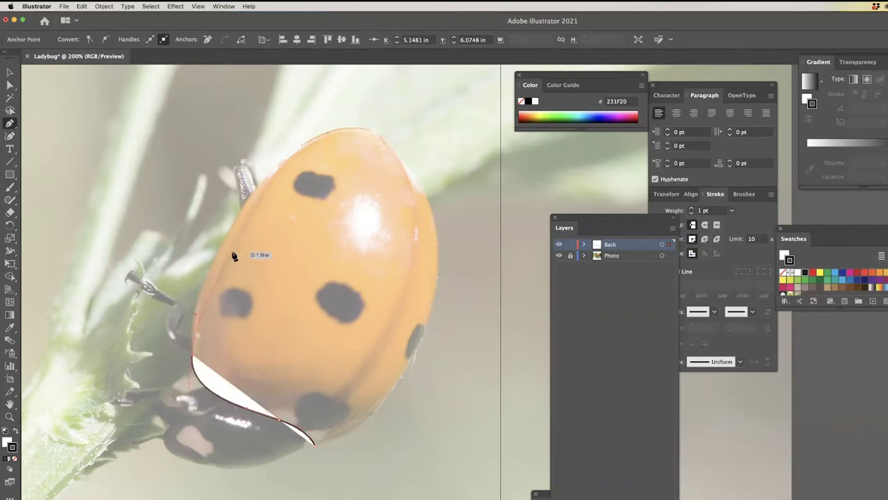
drag(254, 194, 316, 105)
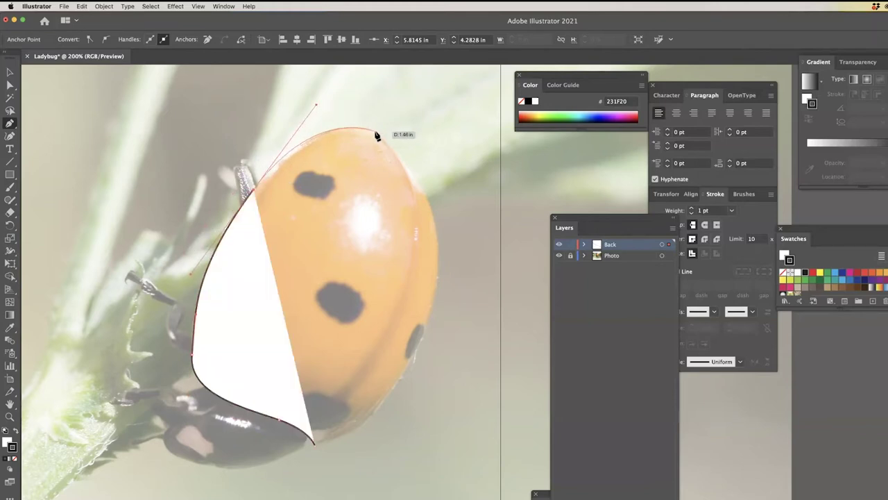
click(376, 132)
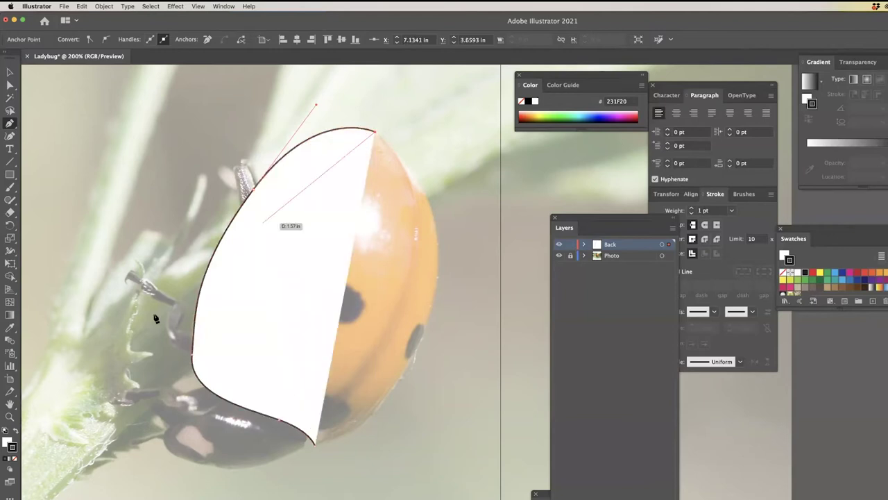
Step: Set the path's fill to none and close the outline by tracing the shell's right side back to the starting point
click(6, 441)
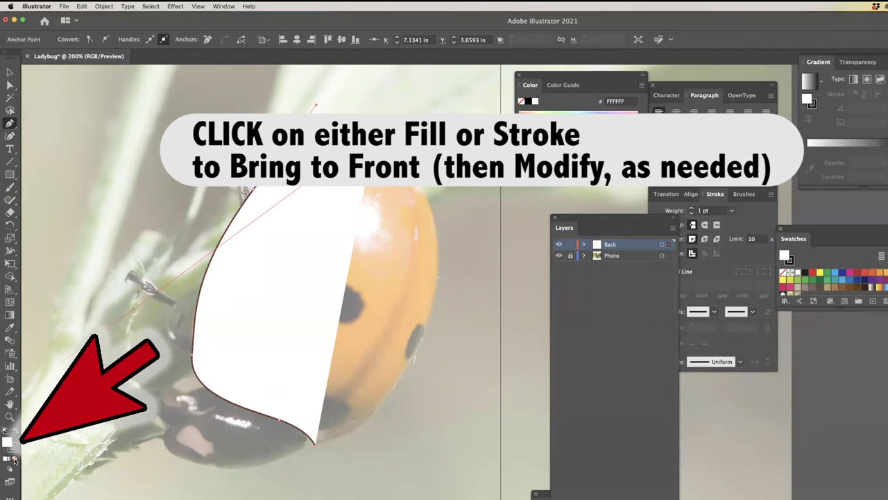
click(15, 460)
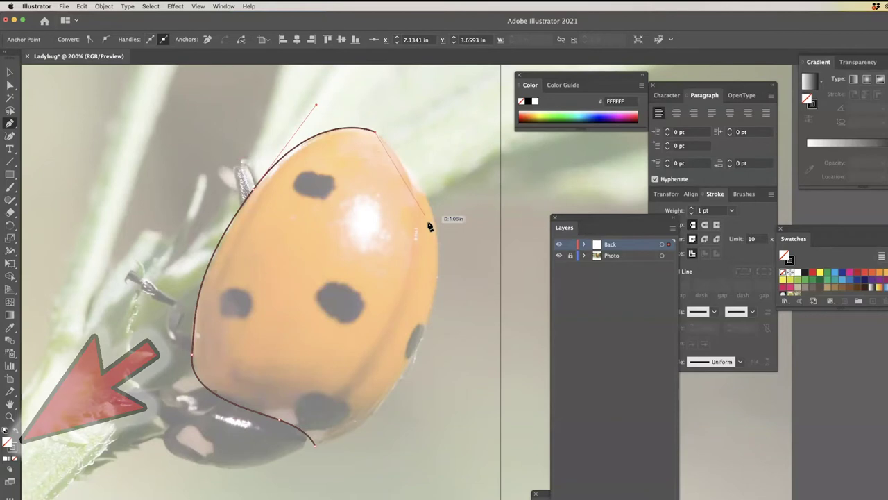
drag(435, 295, 413, 397)
drag(316, 447, 287, 445)
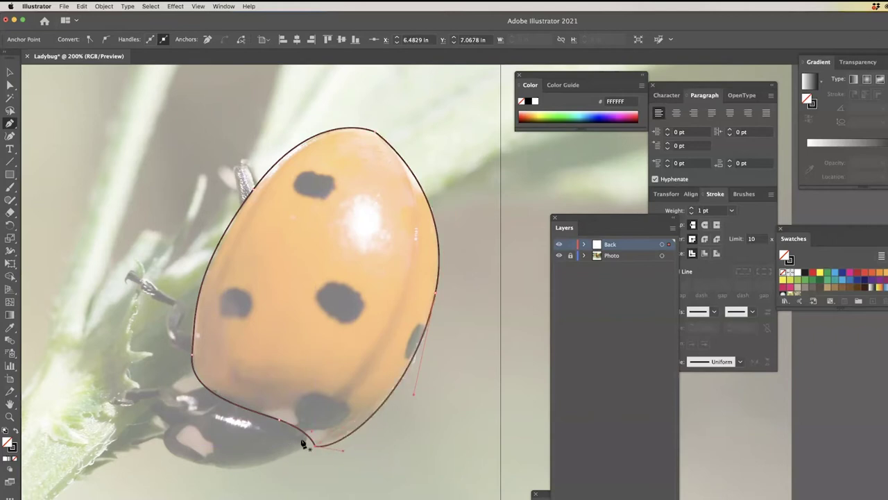
Step: Add anchor points on the outline's lower right and left sides and nudge them to fit the shell's edge
click(387, 401)
key(Left)
key(Left)
key(Up)
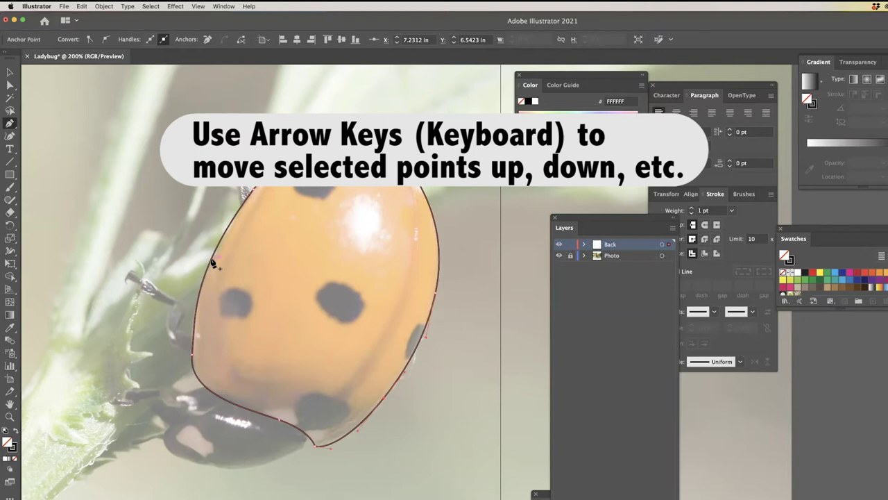
key(Left)
key(Right)
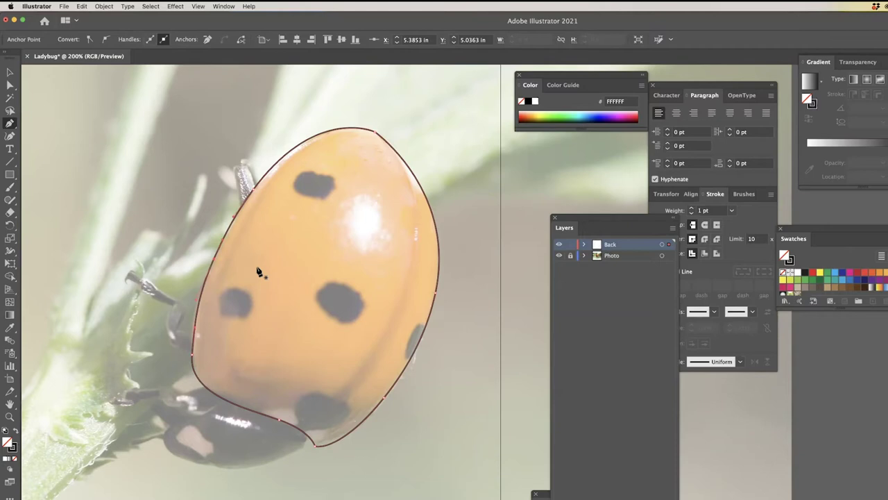
Step: Nudge the selected anchor point on the shell outline slightly left and down to follow the shell's edge
key(Left)
key(Left)
key(Down)
key(Down)
key(Down)
click(10, 73)
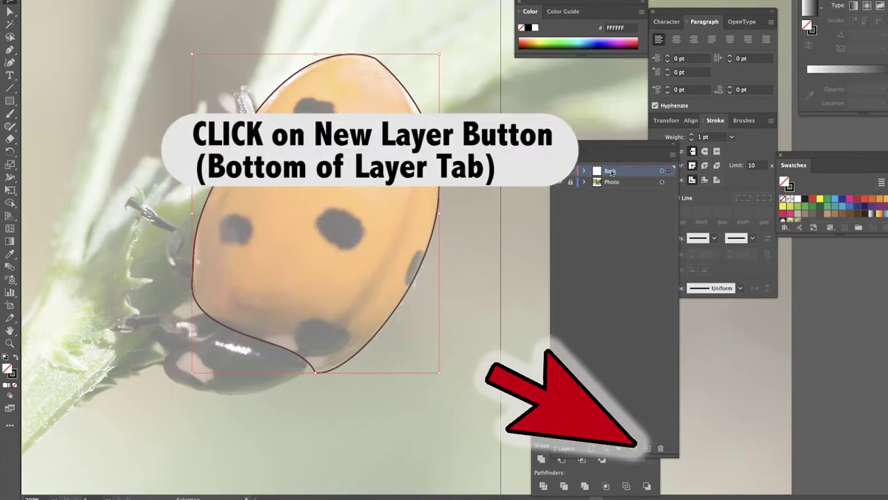
Step: Add a new layer above the Back layer and name it Spots
click(646, 449)
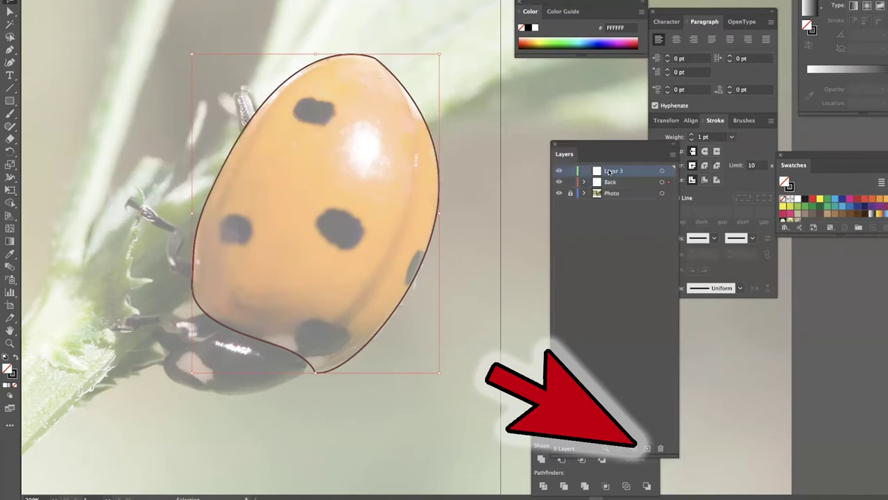
double_click(611, 171)
text(Spots)
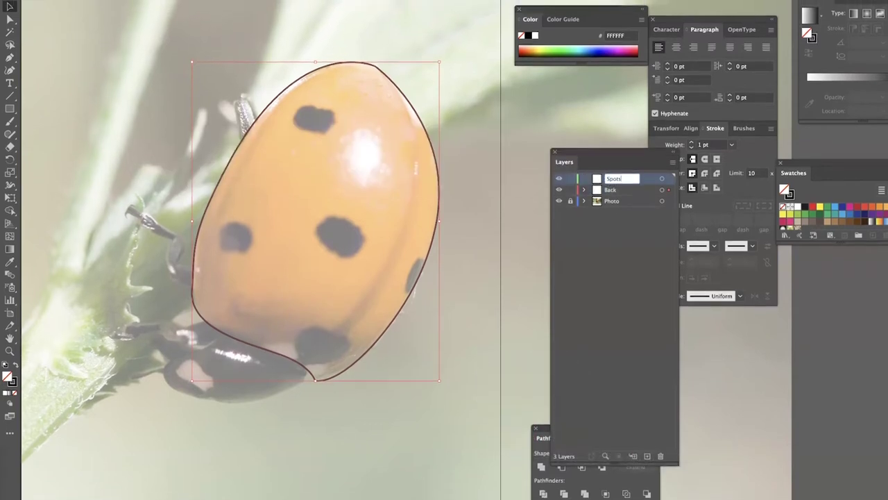
key(Return)
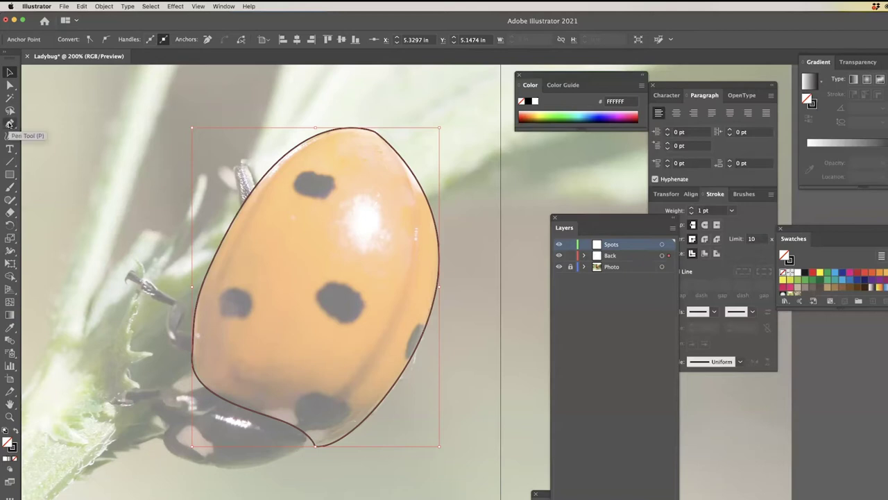
Step: Trace the shell's five dark spots as separate closed paths with the Pen tool on the Spots layer
click(9, 124)
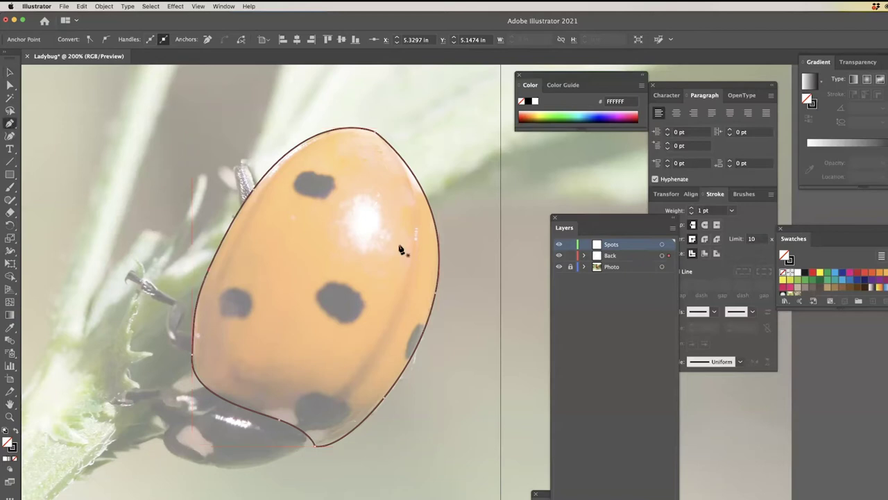
click(323, 199)
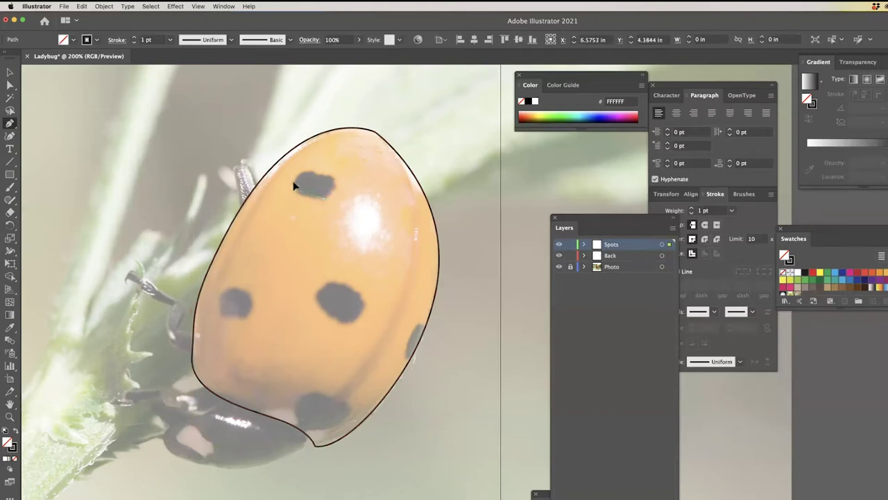
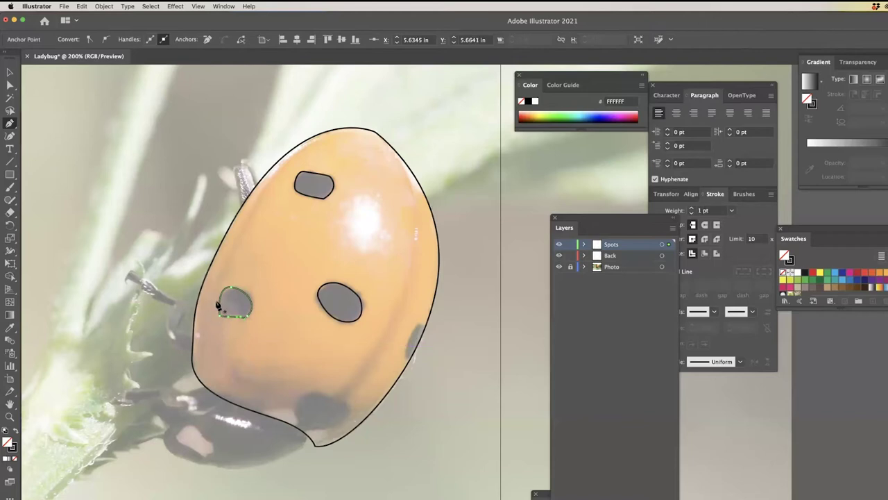
key(super+shift+a)
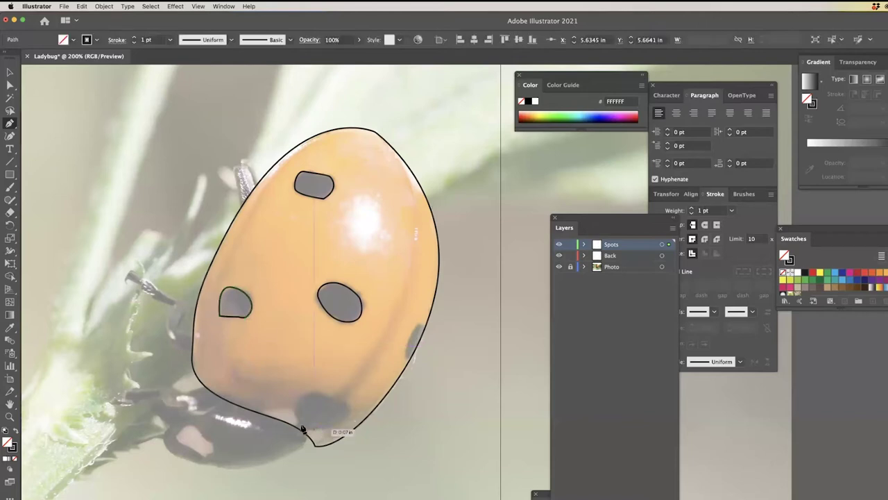
click(297, 409)
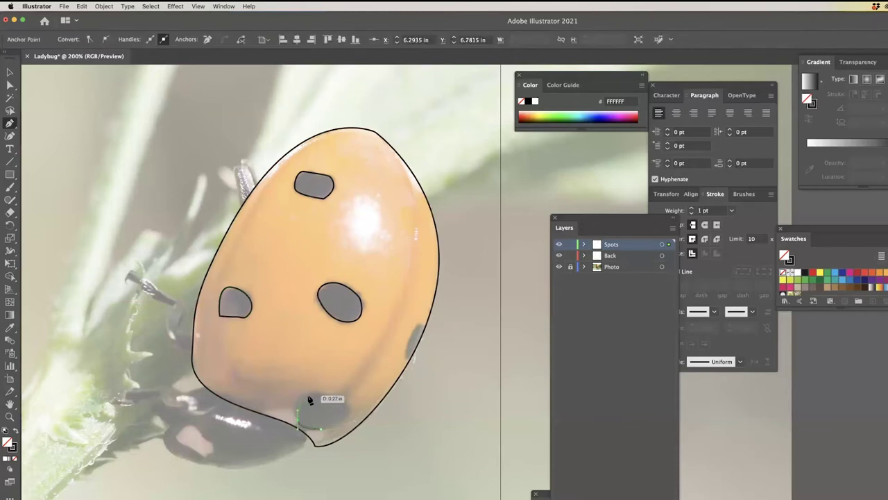
drag(345, 405, 309, 425)
mouse_move(410, 359)
mouse_down()
mouse_move(422, 317)
mouse_move(411, 358)
mouse_up()
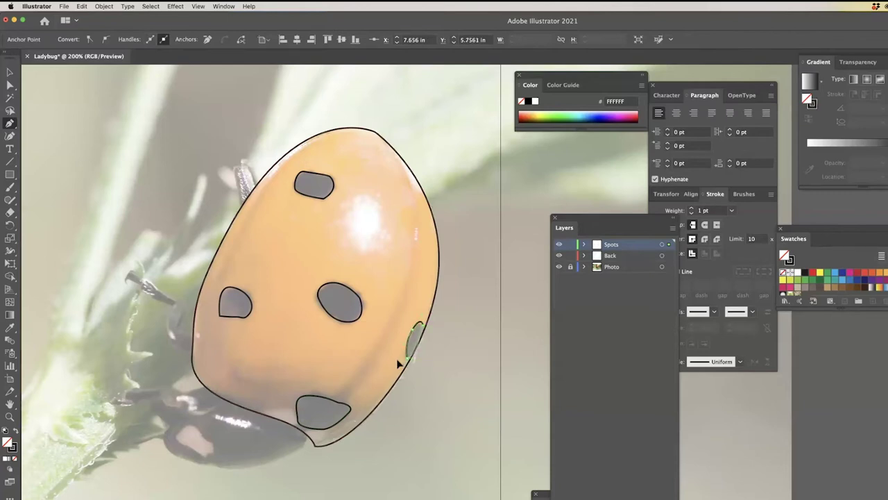
click(410, 355)
click(9, 72)
click(202, 178)
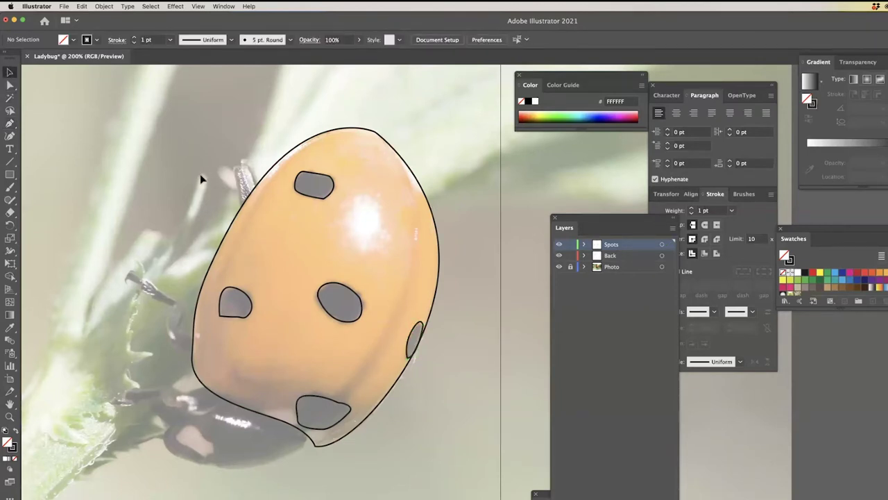
Step: Turn off image dimming for the Photo layer in its layer options
click(597, 267)
double_click(598, 268)
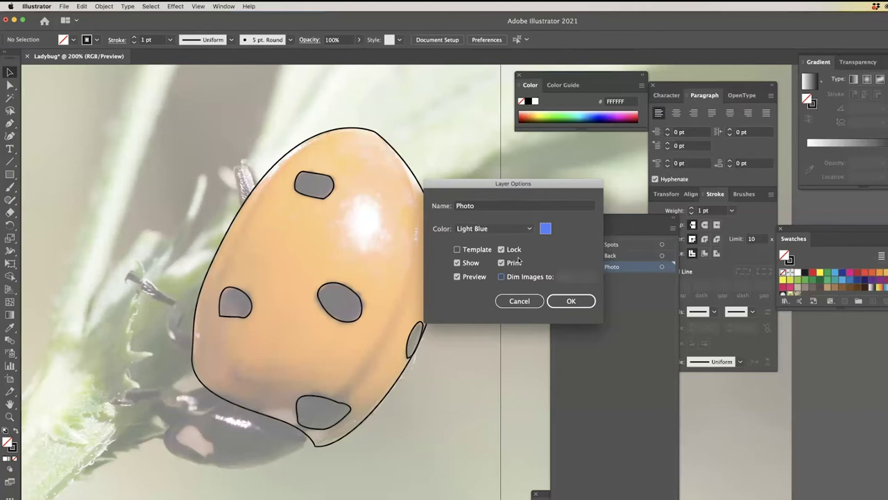
click(563, 300)
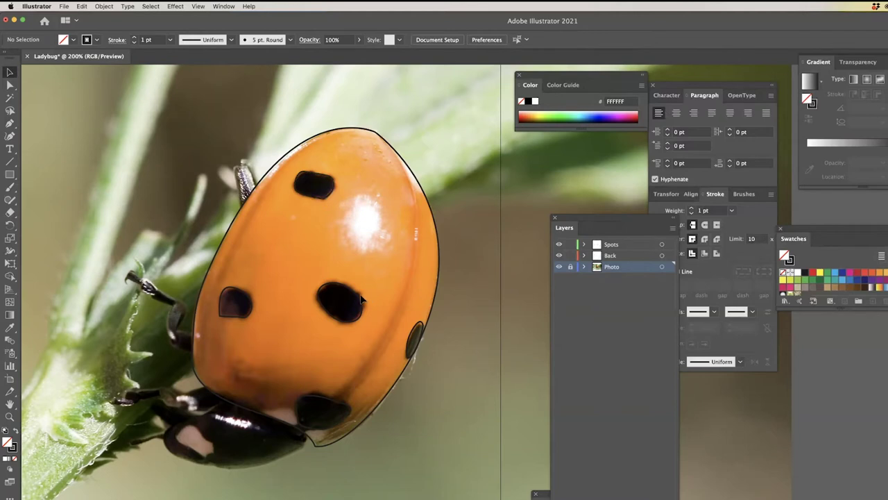
Step: Select all five spot paths and swap their fill and stroke so they have a black fill and no stroke
click(321, 201)
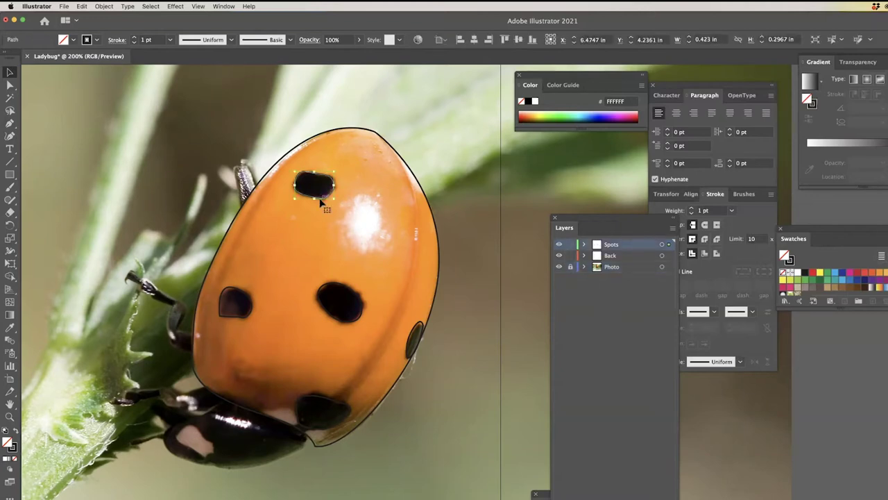
mouse_move(612, 221)
mouse_down()
mouse_move(587, 206)
mouse_move(558, 152)
mouse_up()
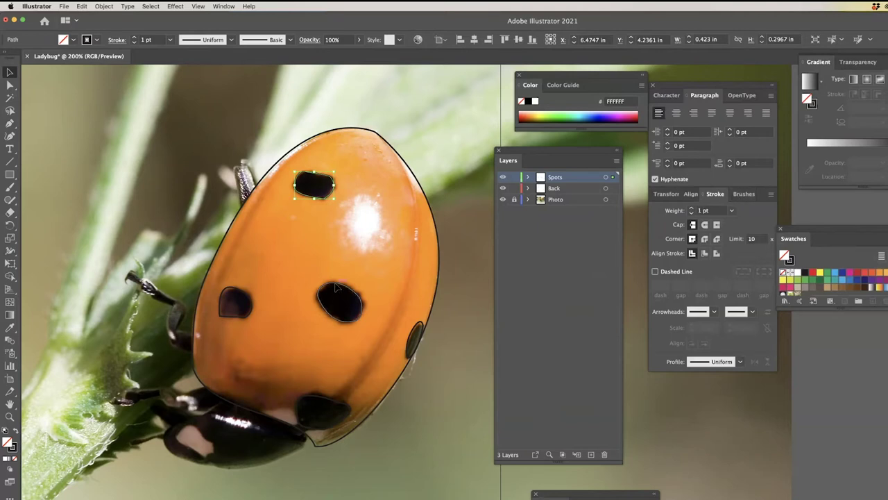
shift+click(337, 288)
shift+click(230, 291)
shift+click(324, 408)
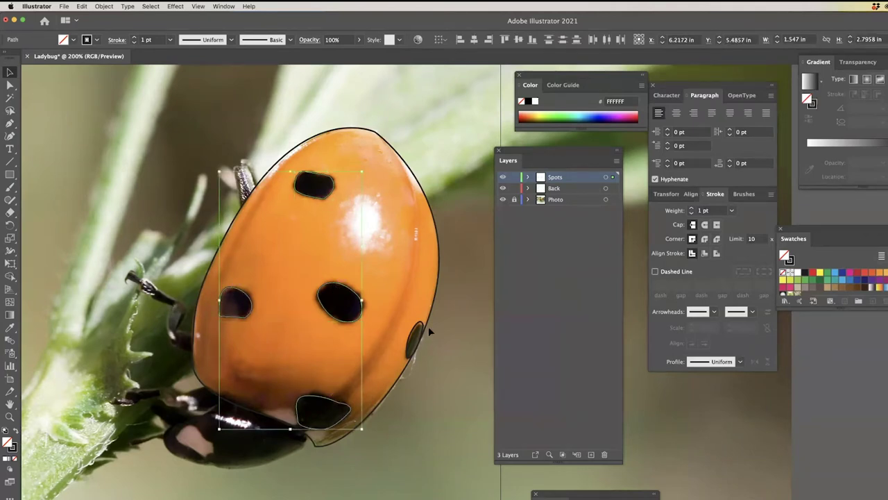
shift+click(412, 337)
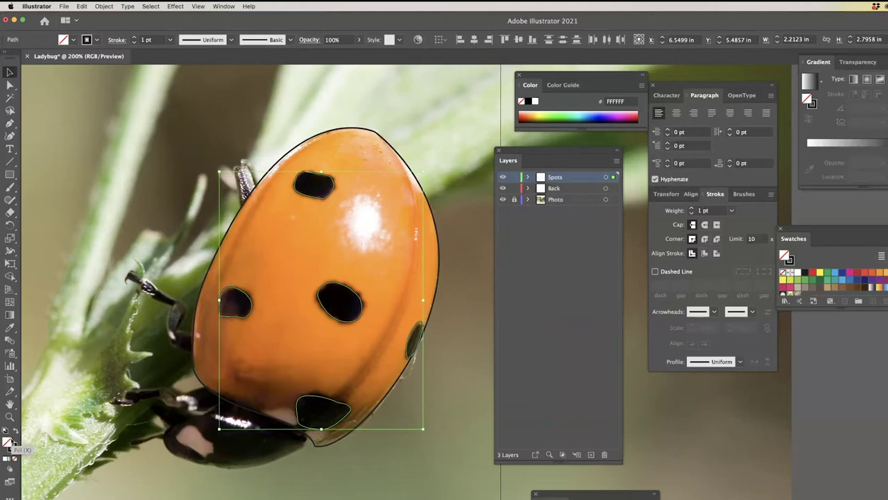
click(12, 447)
click(15, 431)
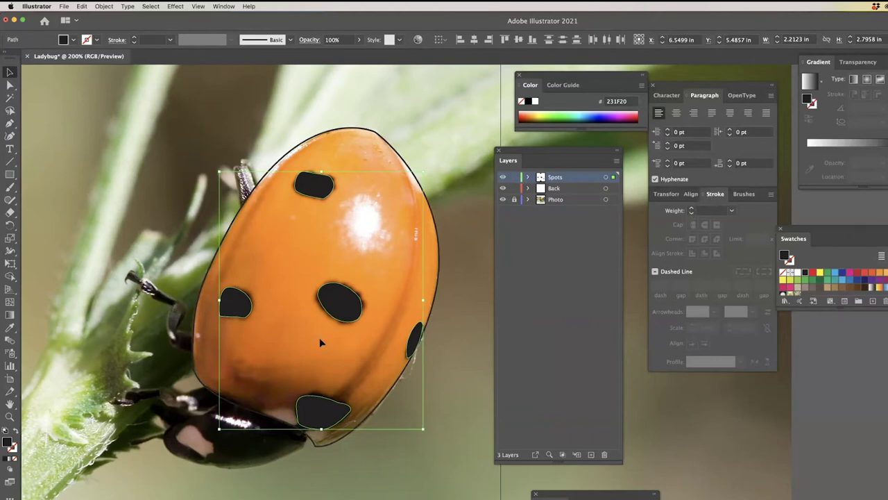
Step: Give the selected spots a 2 pt stroke and apply the rough charcoal-style brush to it
click(692, 209)
click(691, 210)
click(692, 209)
click(691, 210)
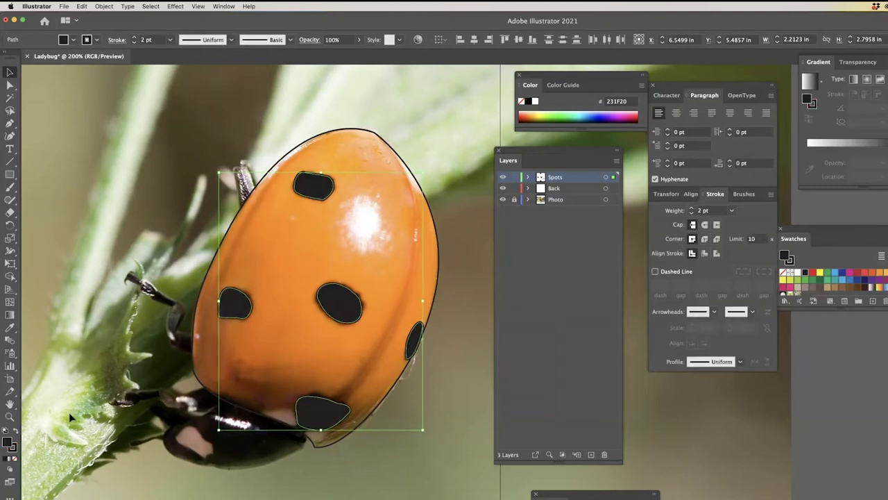
click(9, 442)
click(743, 194)
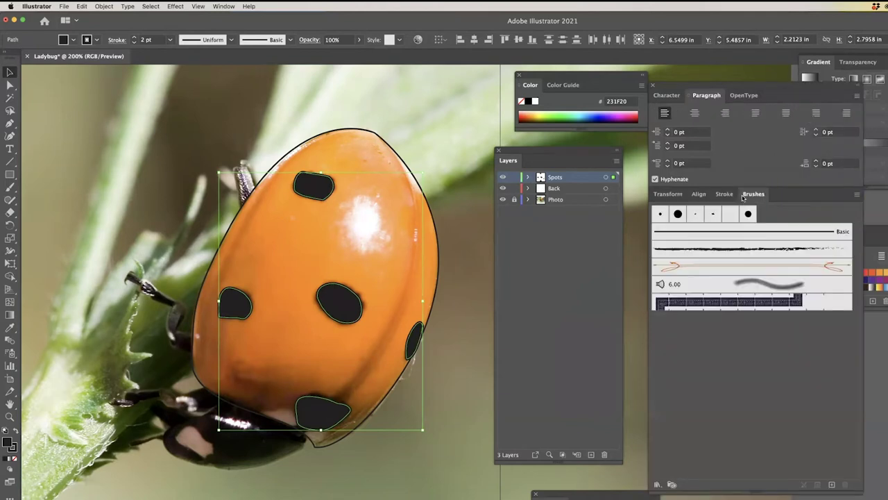
click(758, 250)
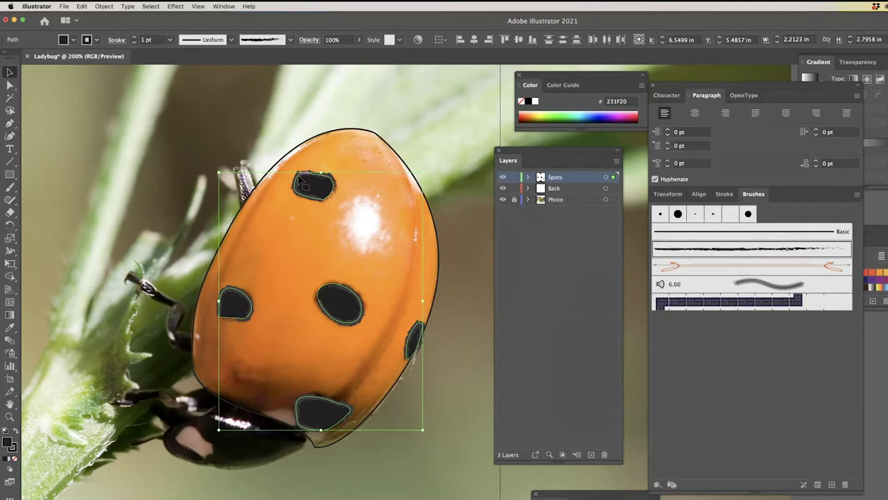
Step: Set the spots' stroke color to black (000000) and deselect them
click(12, 448)
click(529, 103)
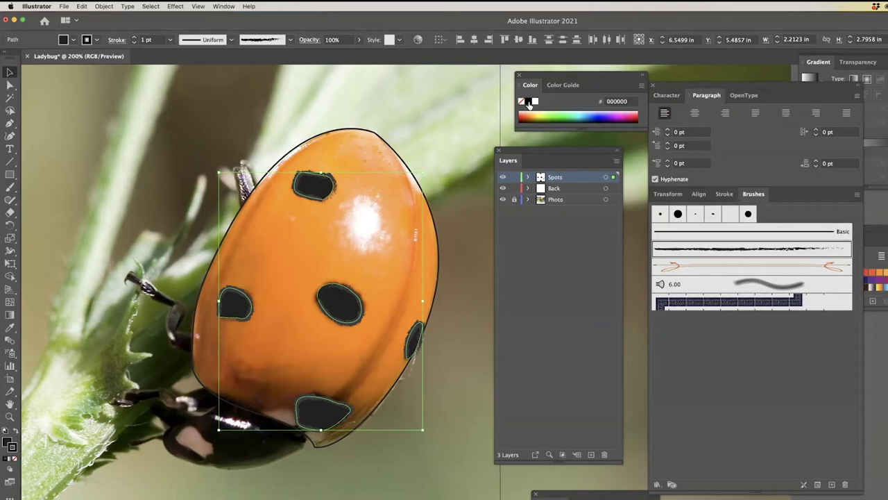
click(452, 135)
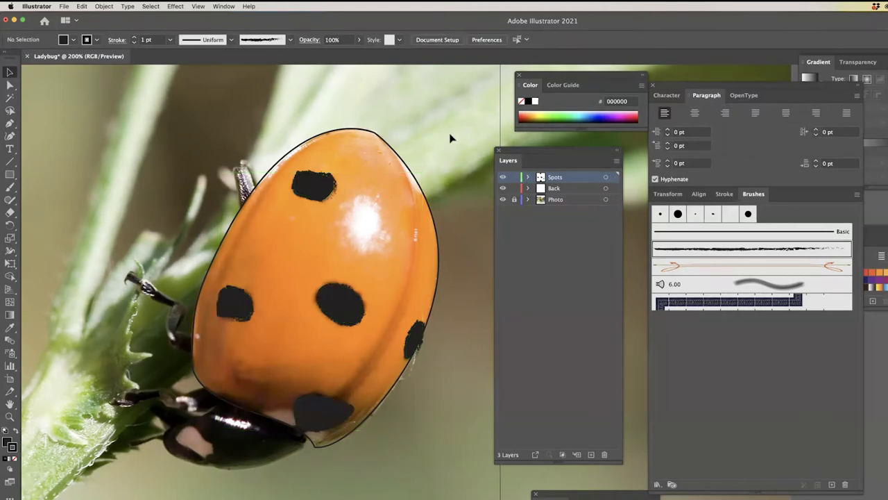
Step: Hide the Photo layer, shift the spot on the shell's right edge slightly inward, and show the photo again
click(504, 200)
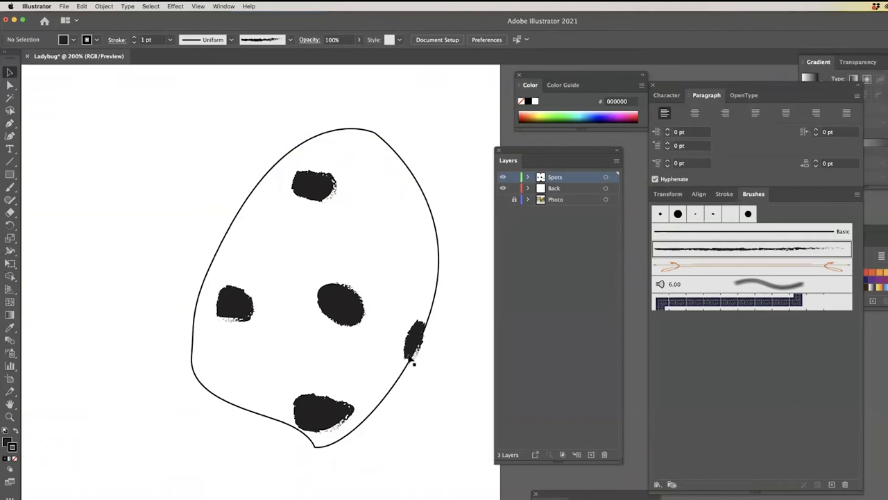
drag(412, 351, 411, 354)
key(Right)
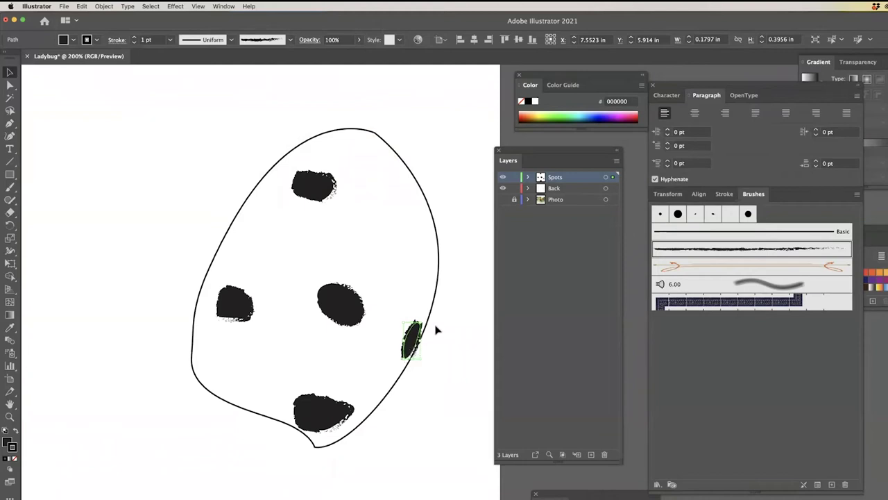
click(438, 331)
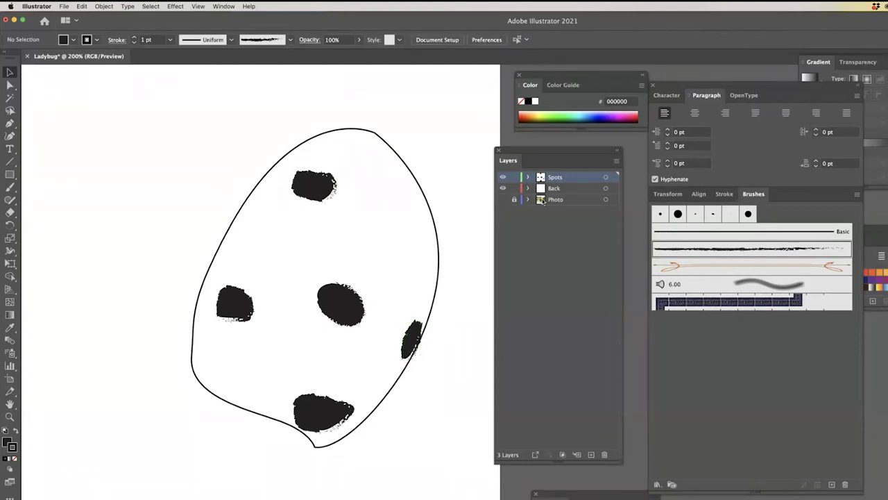
click(502, 200)
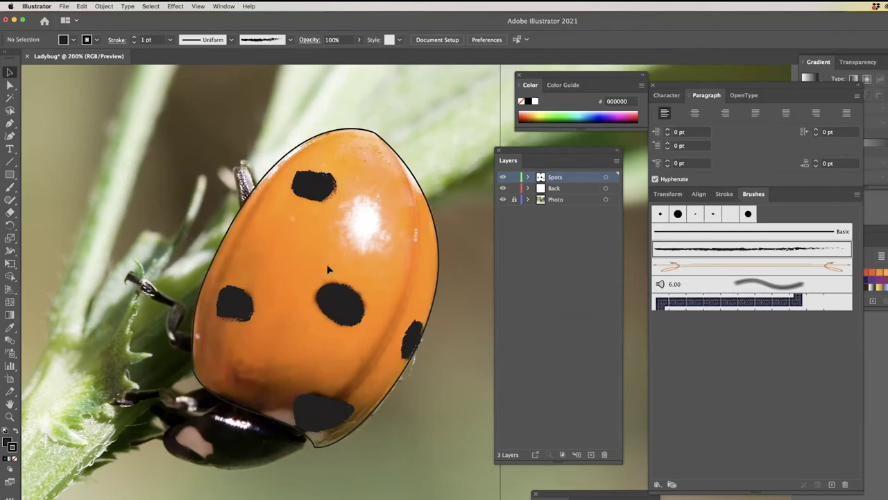
Step: Fill the shell outline with the orange (FF8002) sampled from the photo's shell using the Eyedropper, and deselect it
click(233, 234)
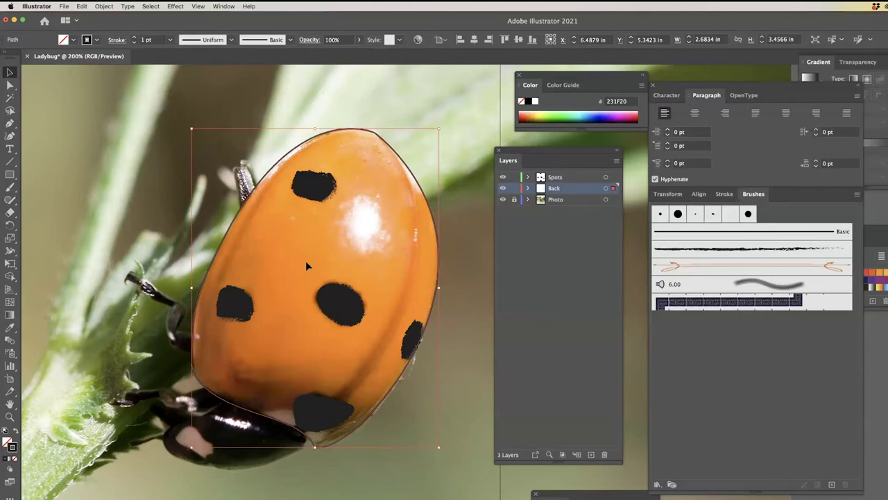
scroll(278, 243, down, 1)
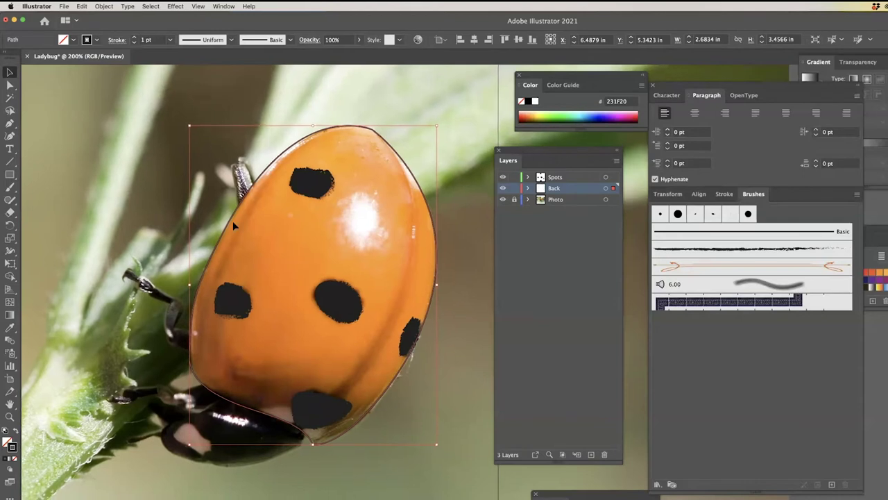
click(7, 443)
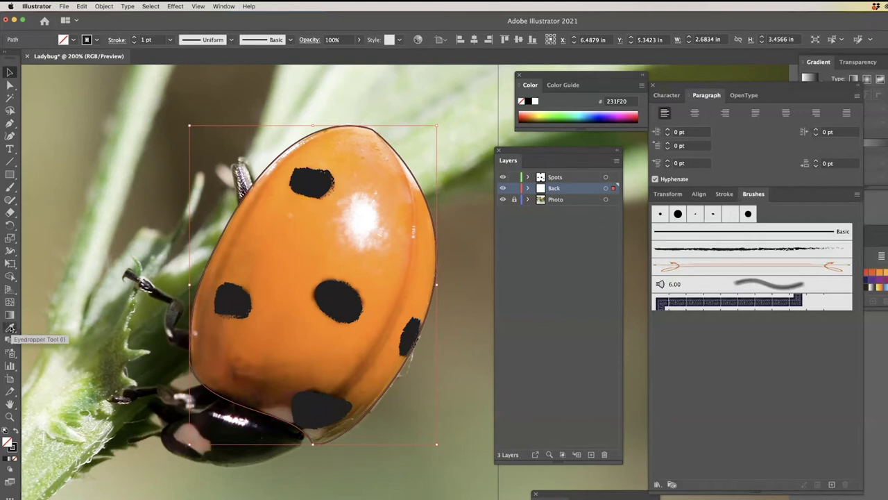
click(11, 328)
click(290, 276)
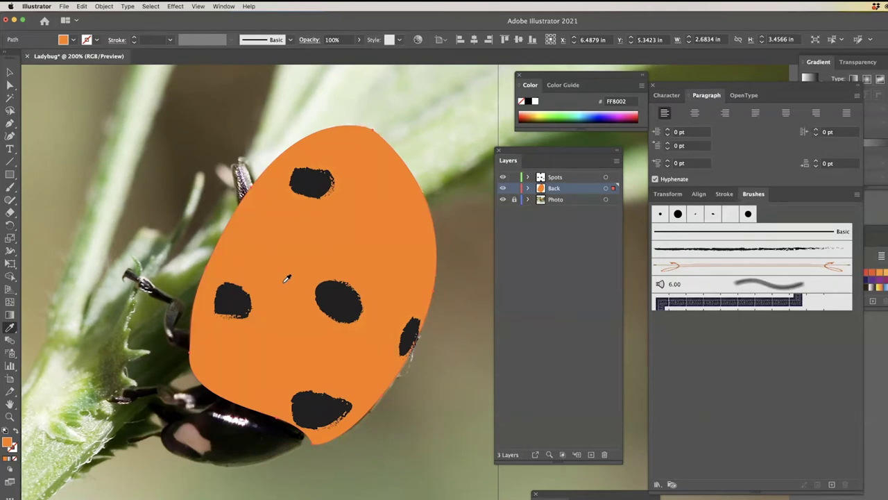
key(super+minus)
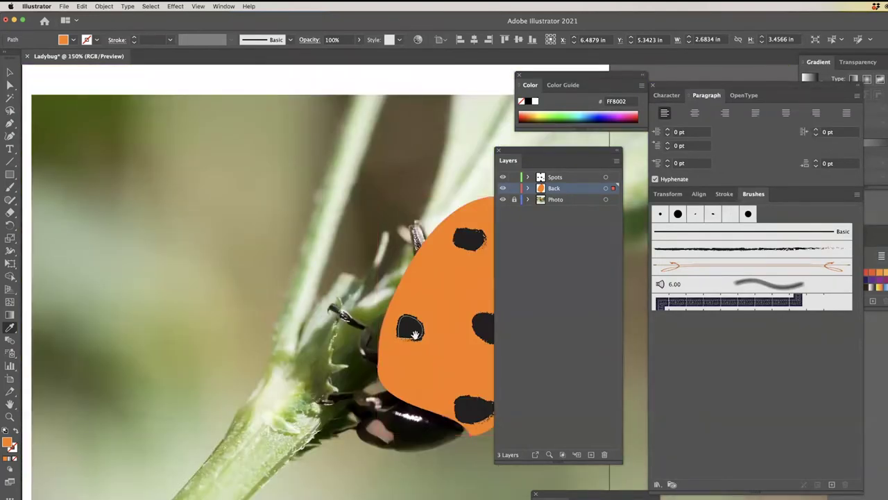
drag(414, 333, 275, 330)
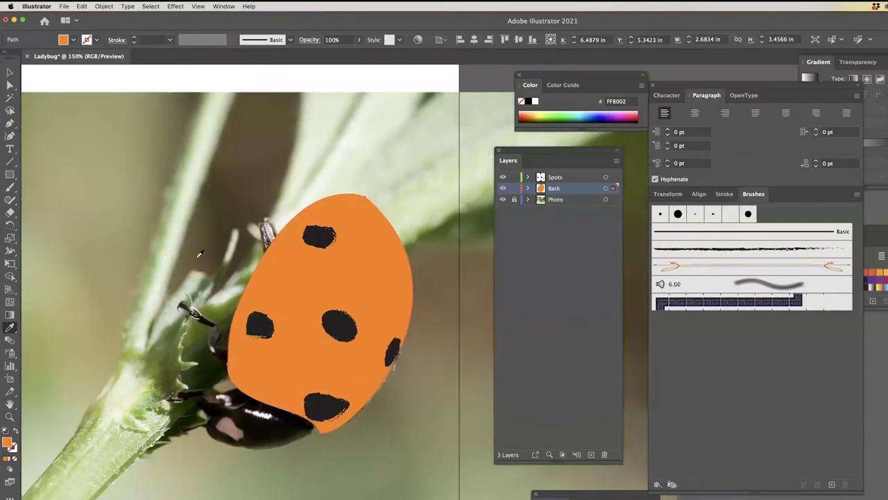
key(v)
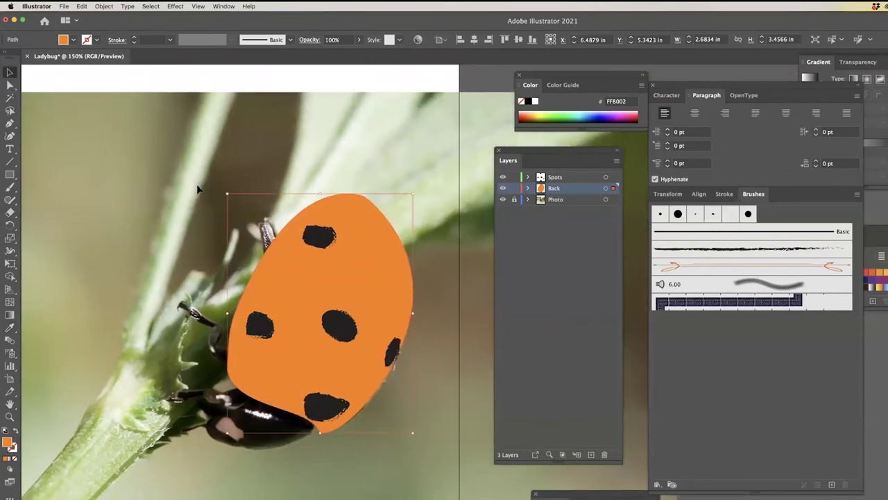
click(197, 188)
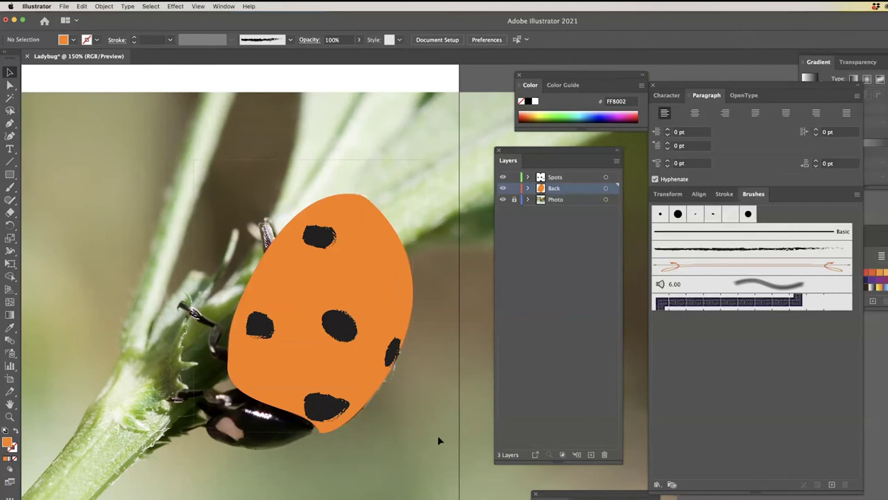
Step: Move the shell and all its spots left beside the photographed ladybug, shift the Layers panel clear of the photo, and deselect the artwork
key(super+a)
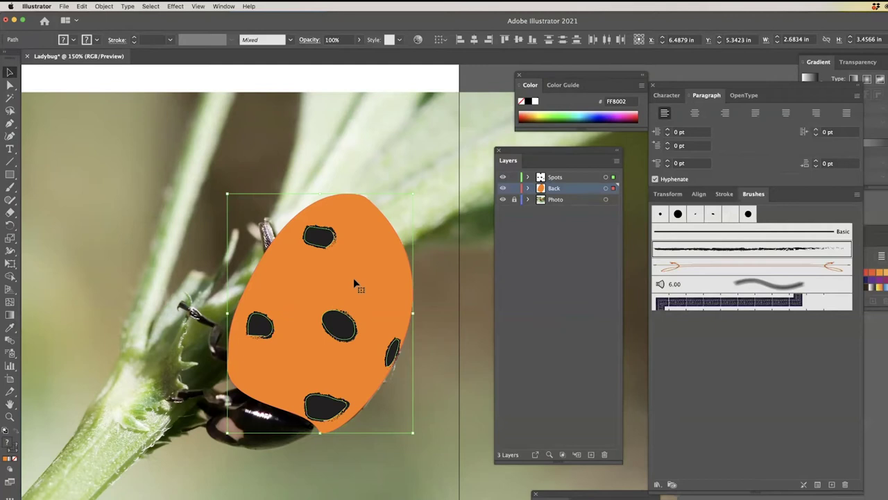
drag(354, 278, 133, 278)
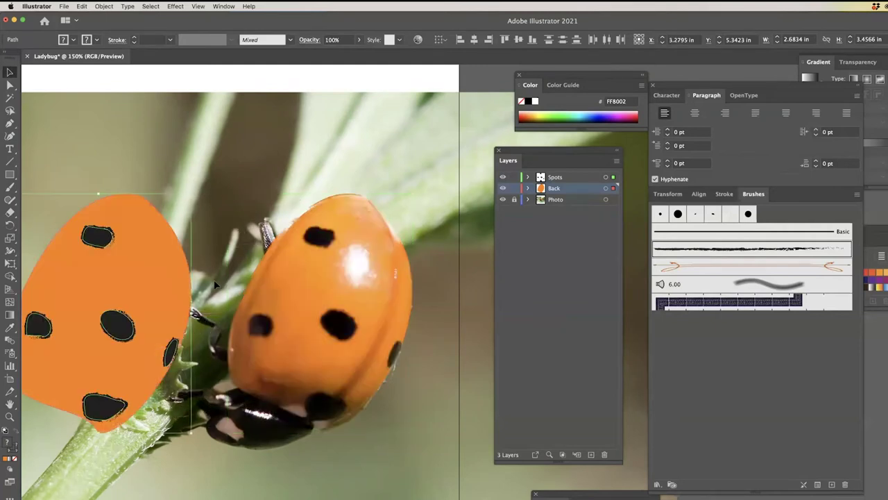
scroll(215, 284, right, 2)
scroll(232, 285, left, 5)
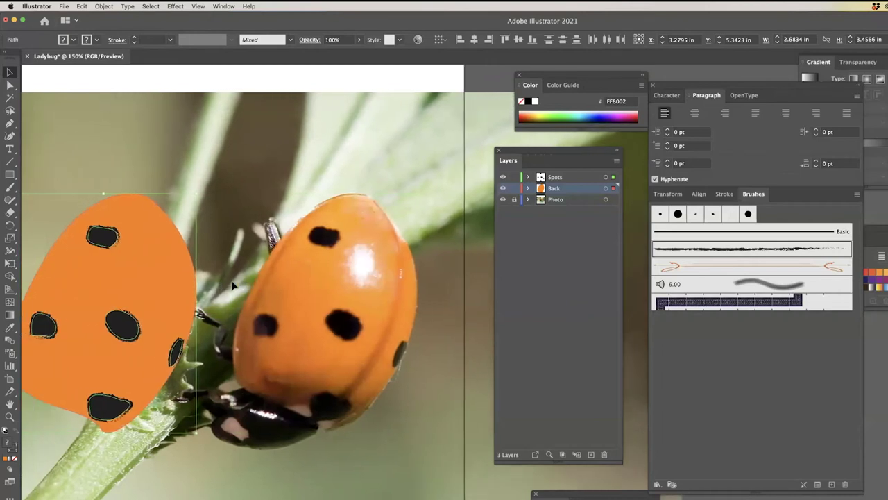
scroll(232, 285, left, 2)
drag(226, 278, 193, 278)
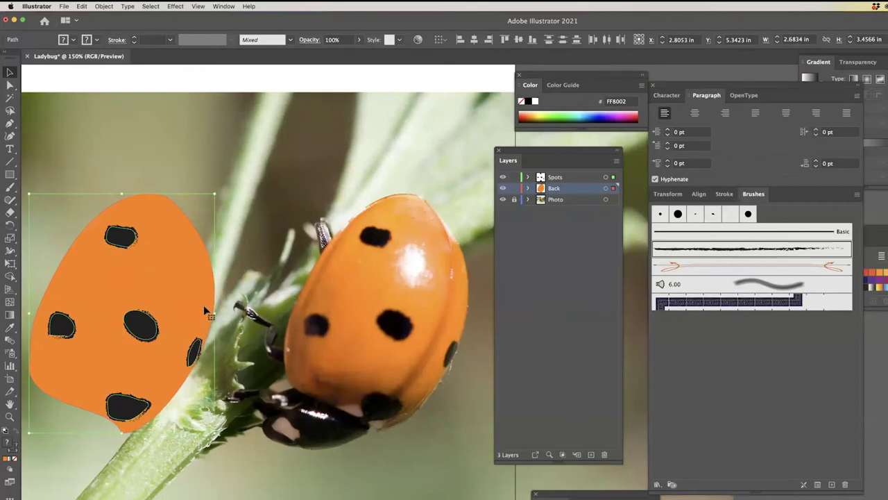
click(278, 307)
scroll(371, 239, left, 1)
scroll(370, 239, down, 1)
scroll(370, 239, left, 1)
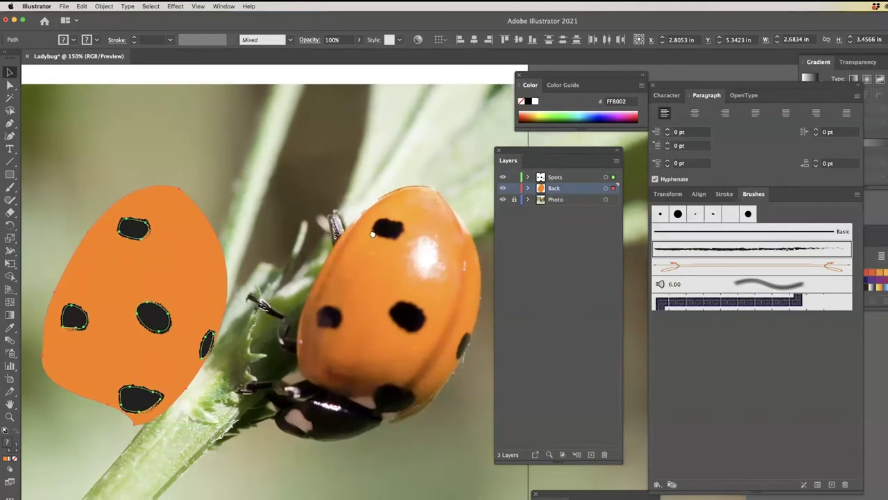
drag(520, 149, 539, 145)
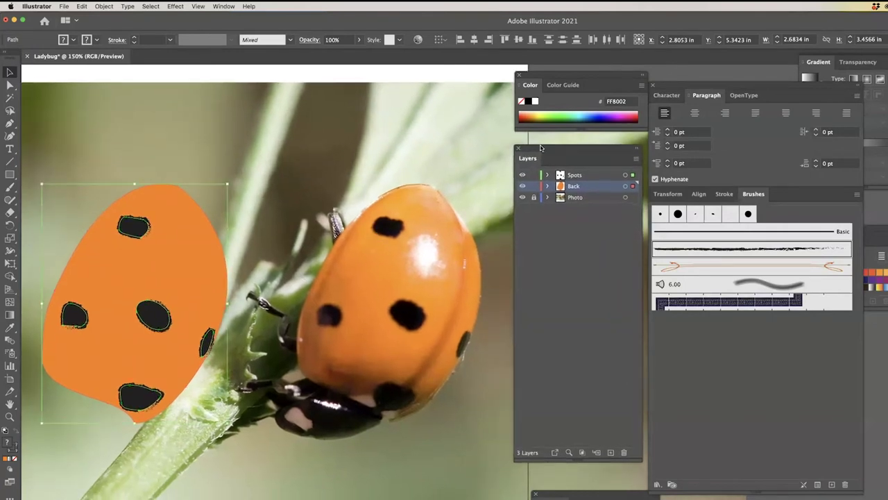
click(347, 143)
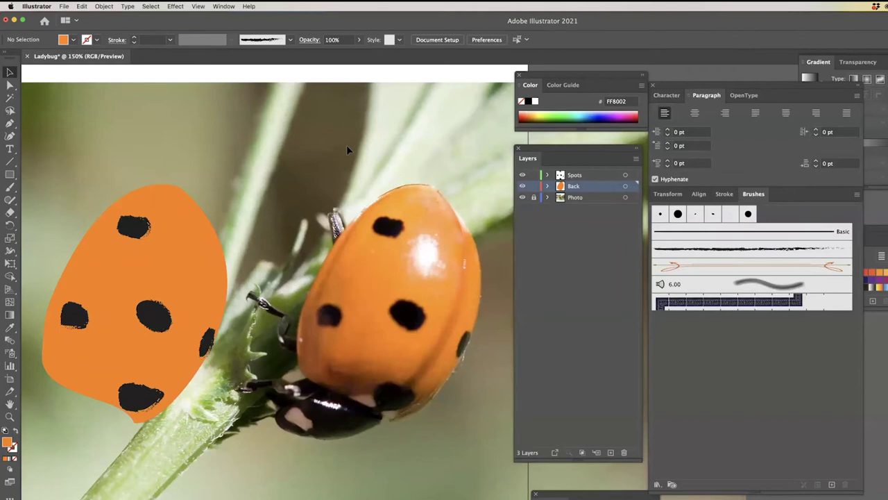
Step: Select the orange shell on the Back layer and lock the Spots layer
click(191, 277)
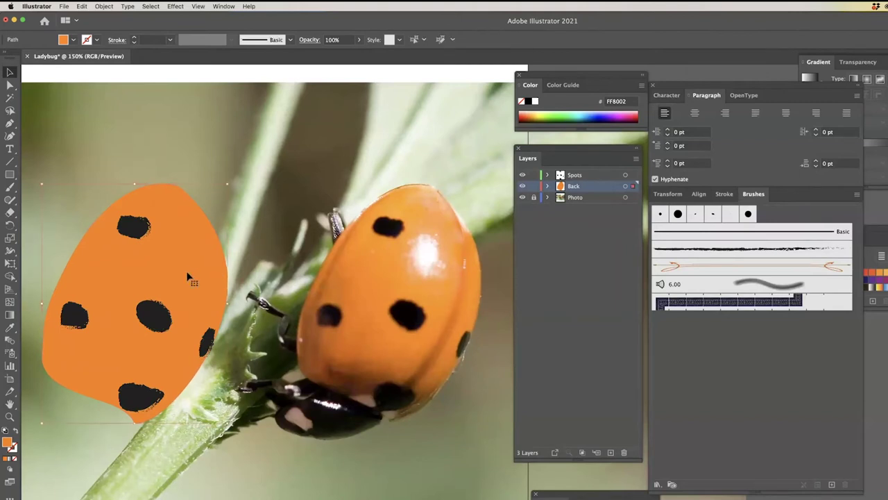
click(534, 175)
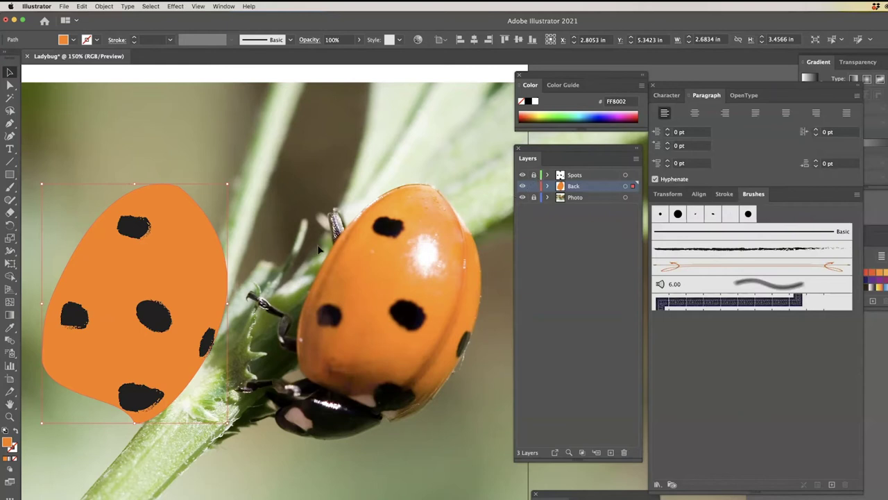
scroll(319, 249, left, 3)
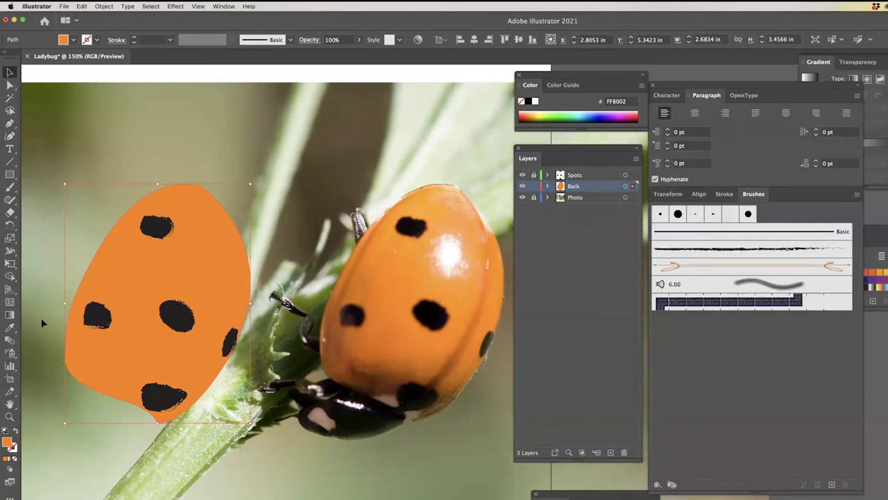
Step: Add gradient mesh points across the orange shell with the Mesh tool to form a grid, and deselect it
click(9, 302)
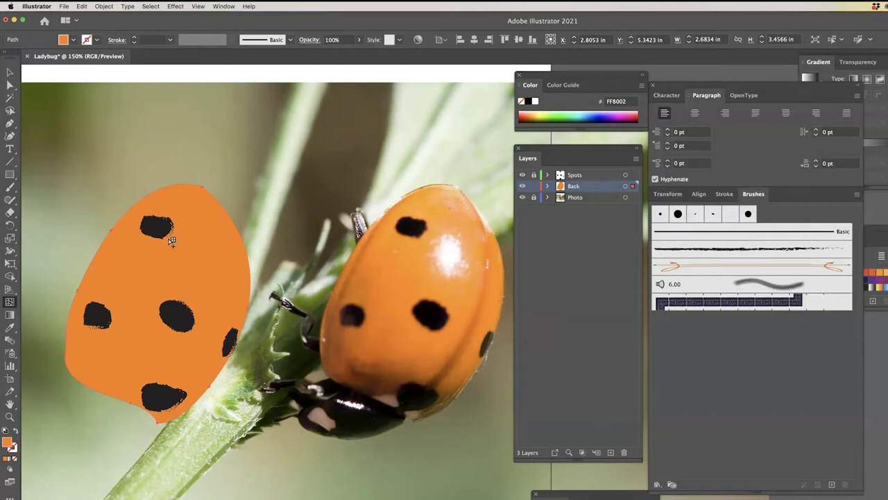
scroll(171, 240, down, 1)
click(115, 257)
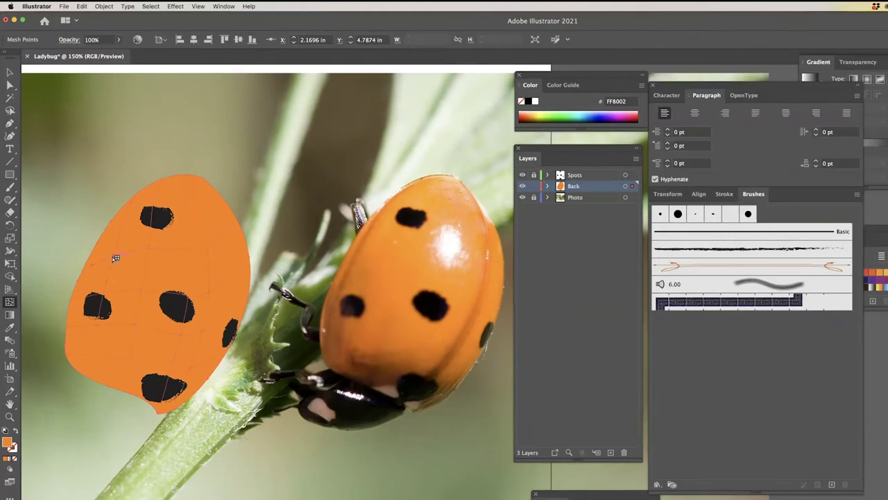
click(193, 202)
click(187, 212)
click(188, 211)
click(212, 207)
click(10, 72)
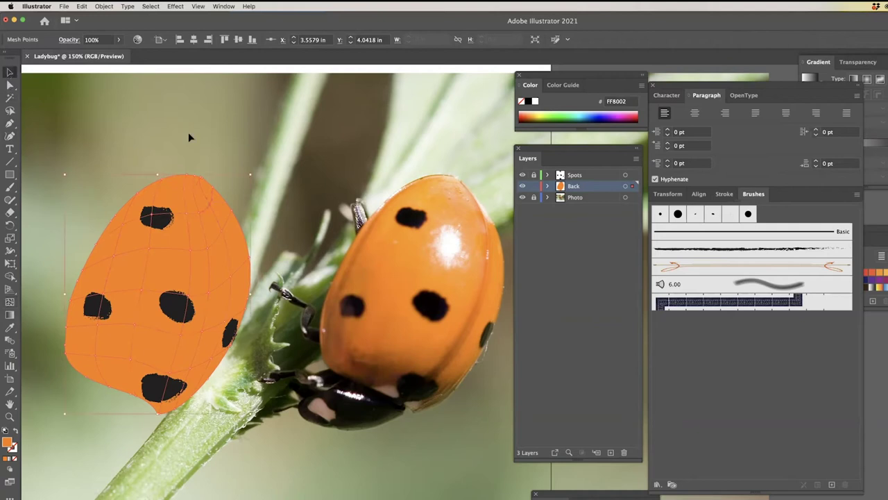
click(189, 135)
Step: Select mesh points along the shell's upper right edge with Direct Selection and color them the lighter orange (FC8C00) sampled from the photo
click(199, 214)
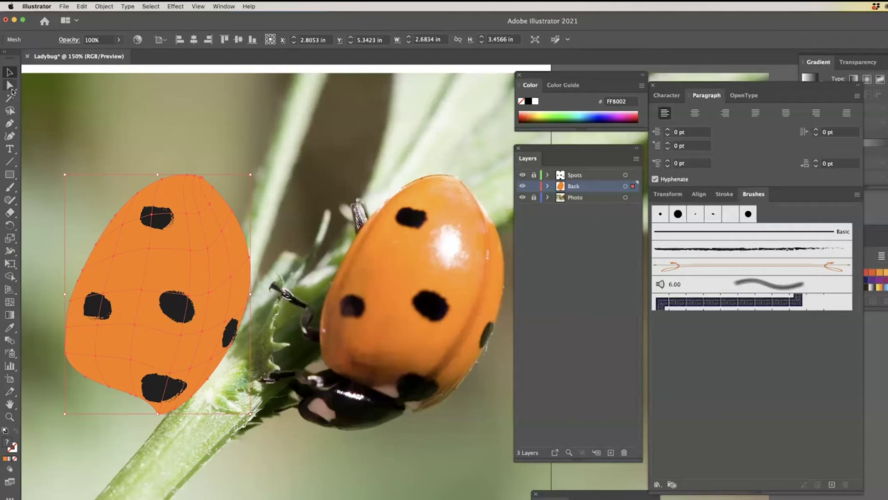
click(10, 84)
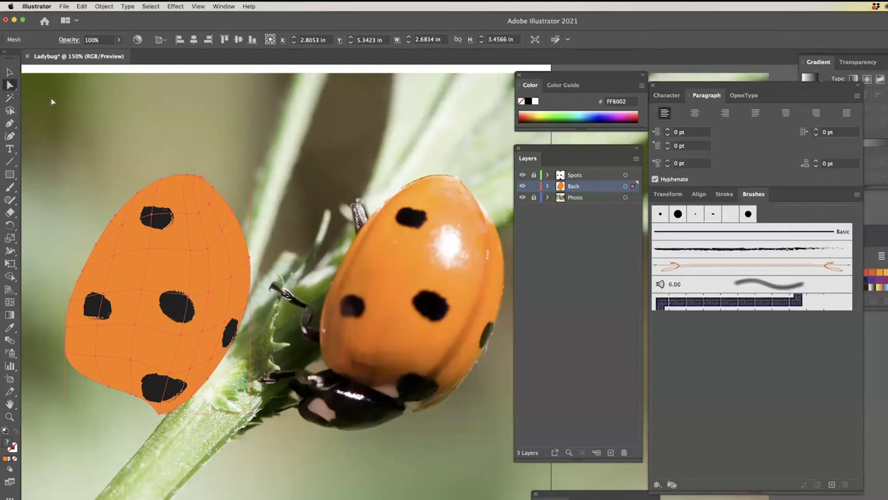
click(100, 138)
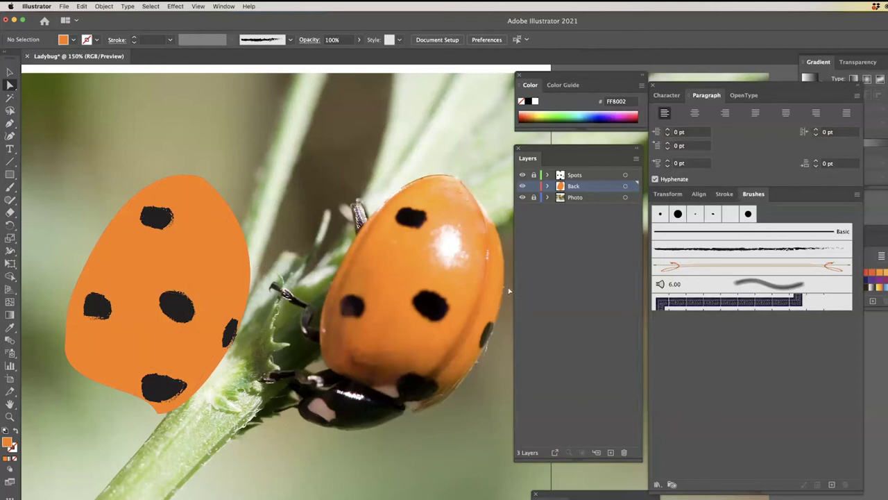
click(245, 313)
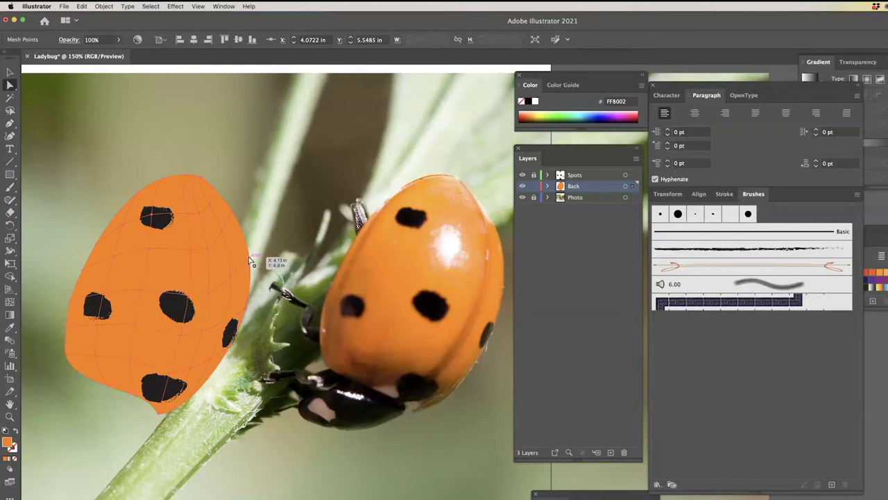
click(250, 260)
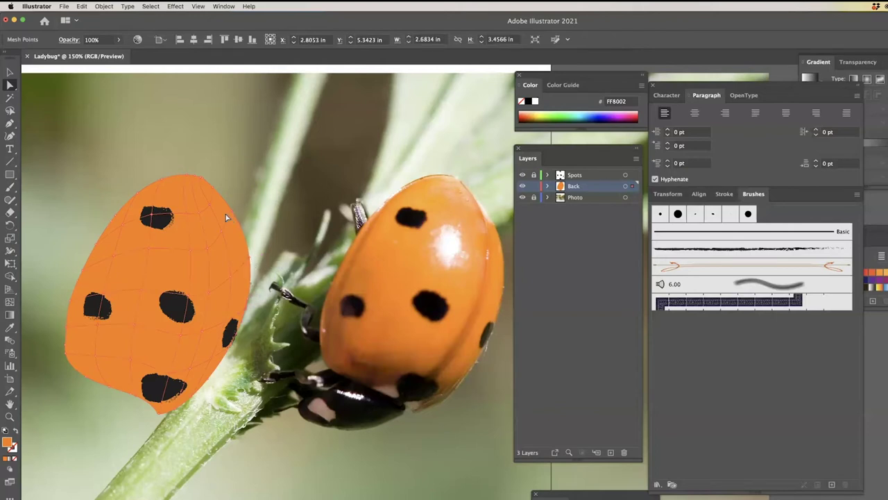
key(x)
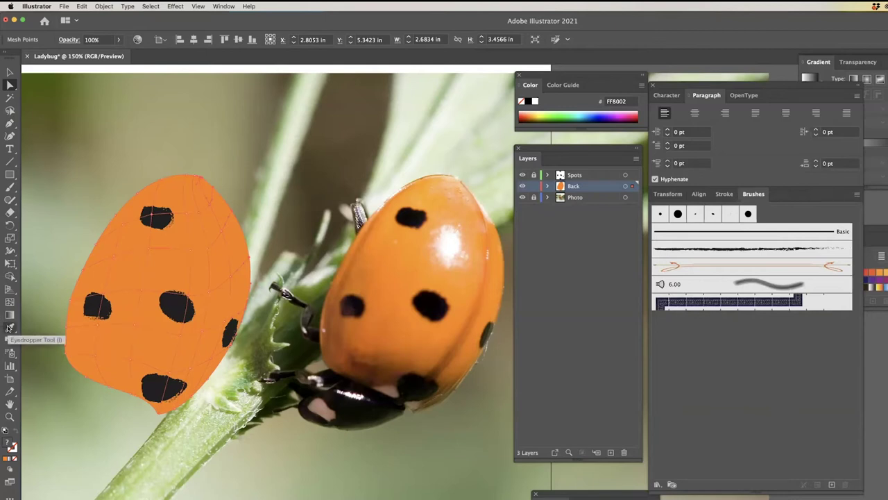
click(10, 327)
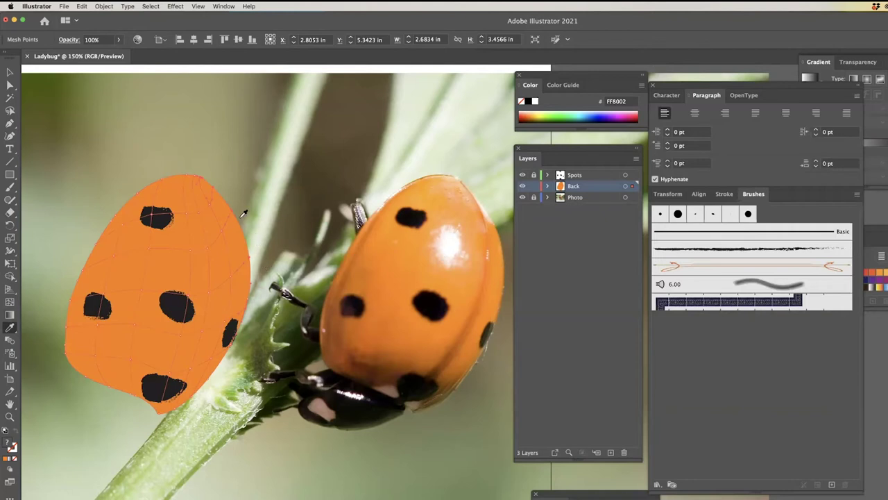
click(505, 258)
Step: Examine the recolored mesh points along the shell's right edge up close
key(super+equal)
key(super+equal)
key(super+equal)
drag(268, 245, 167, 210)
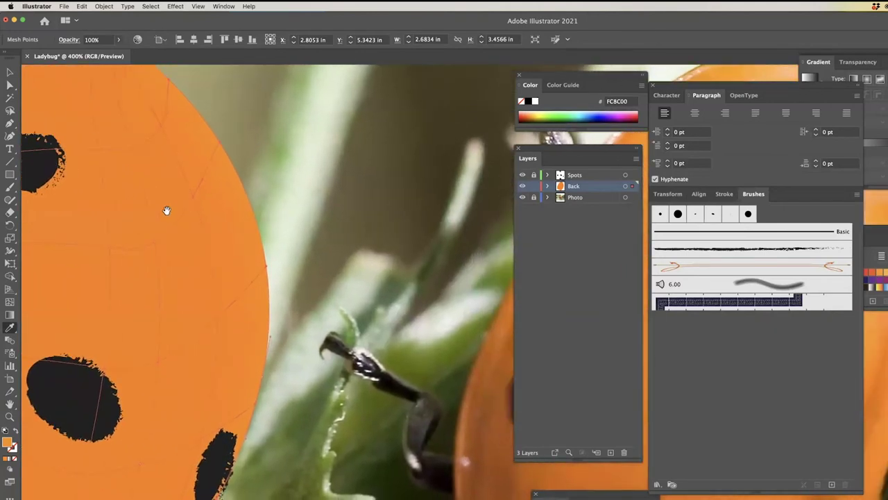
key(super+minus)
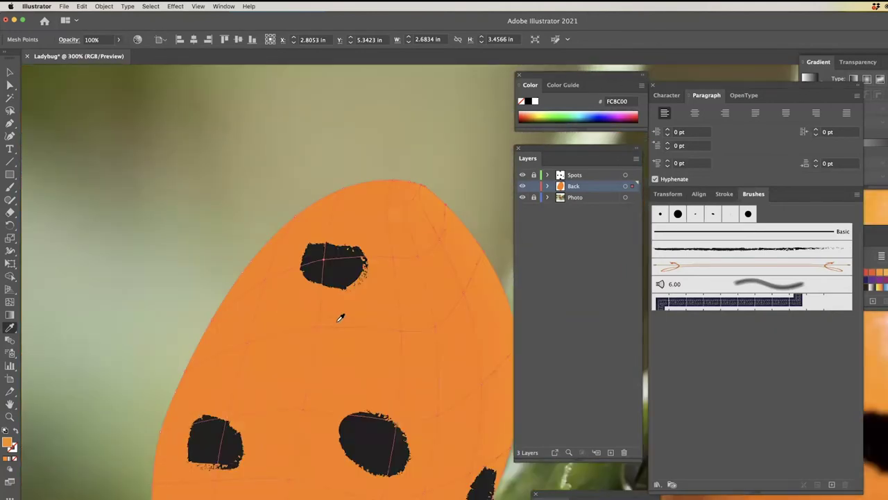
scroll(290, 278, down, 5)
scroll(290, 278, right, 5)
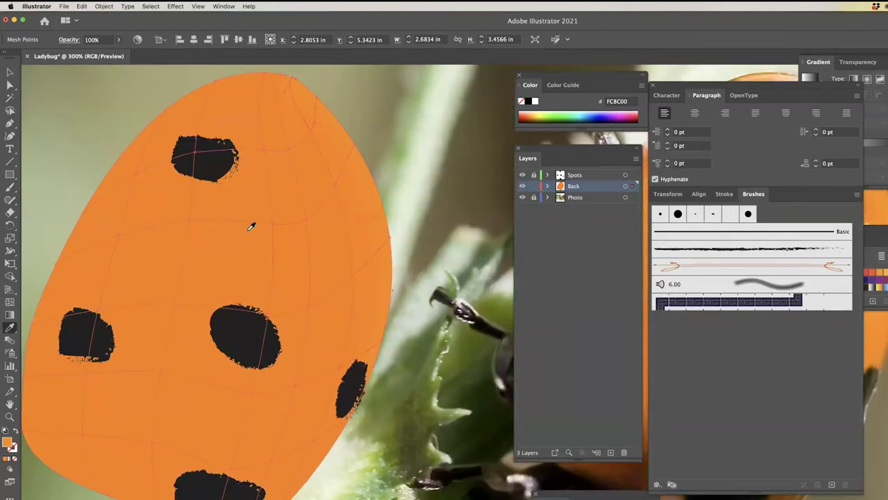
key(super+minus)
scroll(271, 292, right, 5)
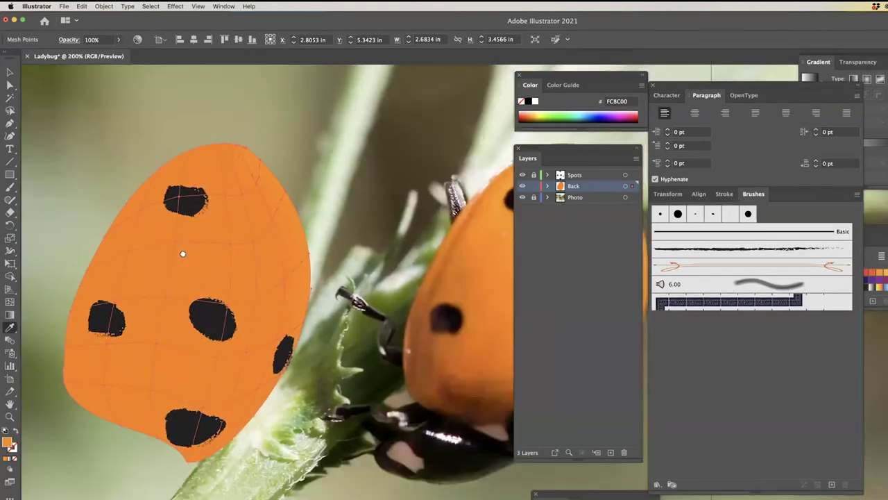
scroll(182, 254, right, 5)
key(super+minus)
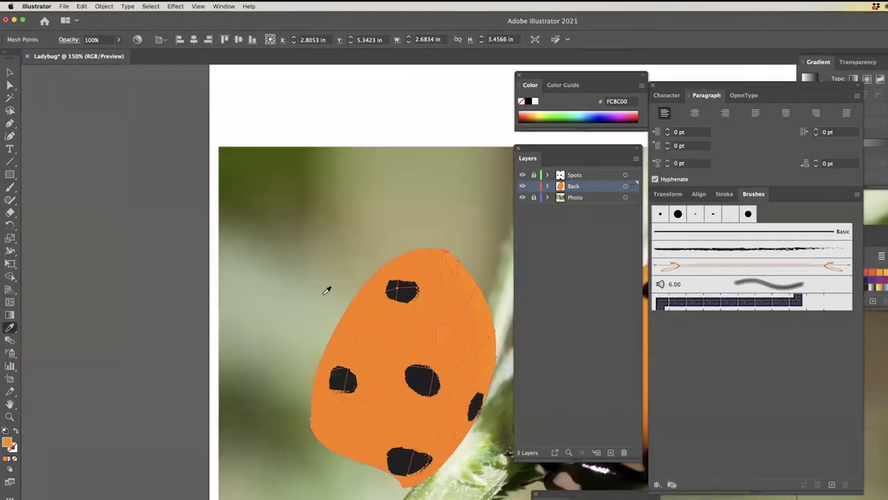
scroll(264, 287, down, 2)
scroll(264, 287, right, 5)
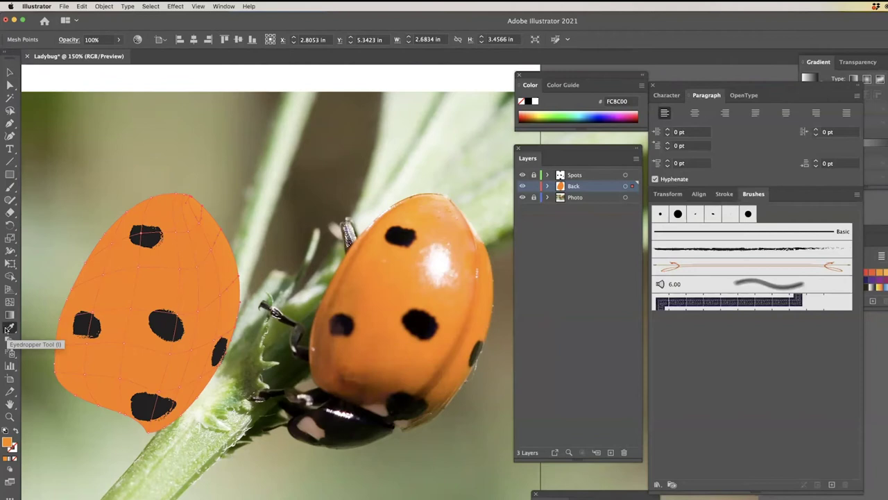
Step: Select the mesh points on the shell's lower left edge and color them the dark brown (3A1906) sampled from the photo's shell shadow
click(7, 329)
click(10, 86)
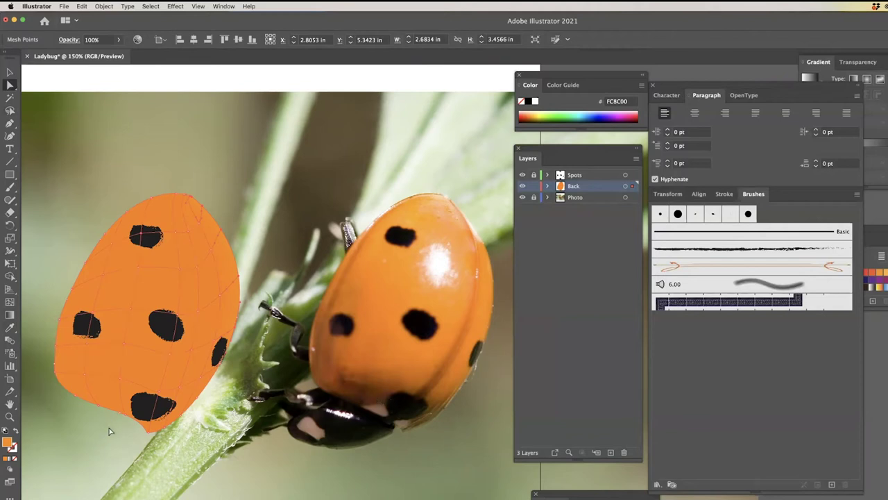
key(x)
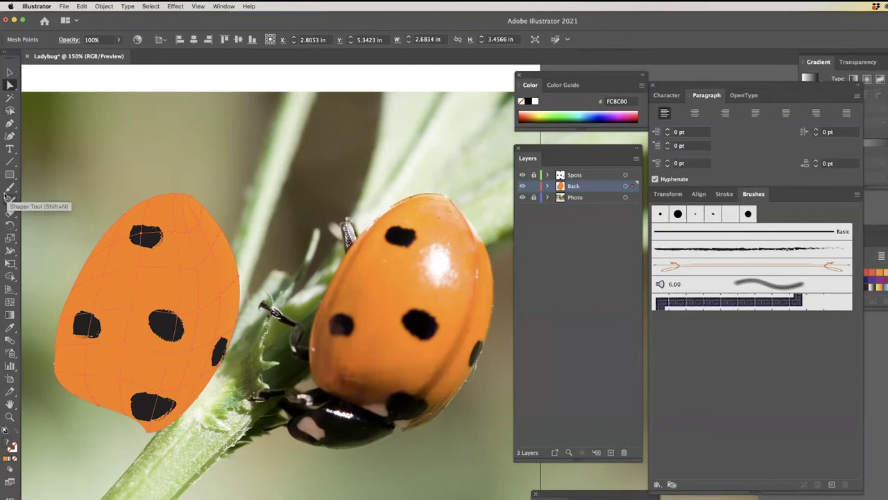
click(9, 327)
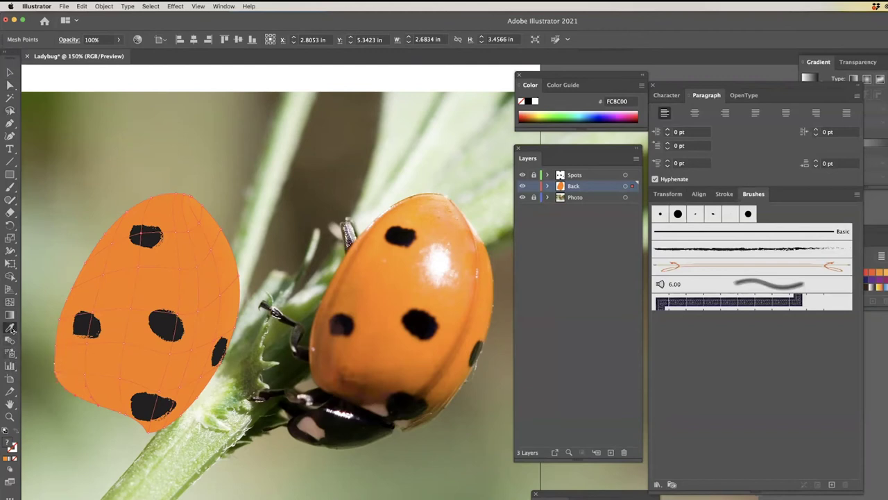
click(361, 395)
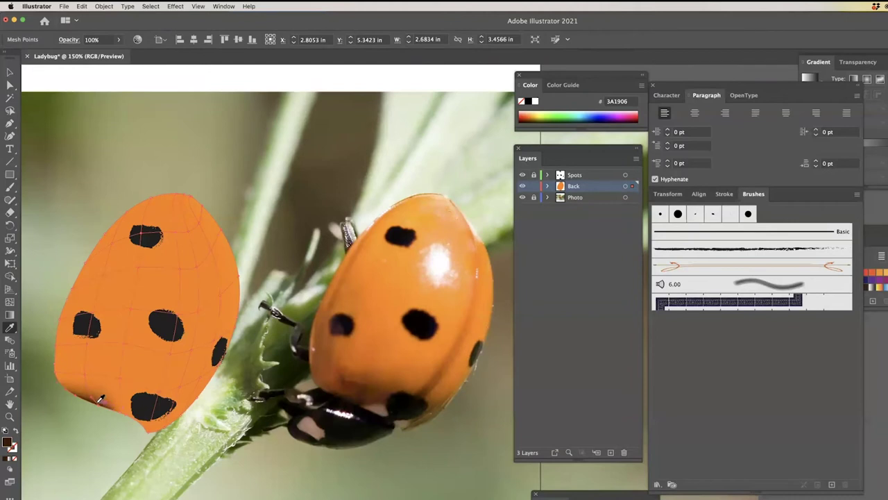
Step: Select the mesh points along the shell's upper left edge and color them the brownish orange (CD6A1B) sampled from the photo
click(10, 85)
click(86, 192)
click(121, 211)
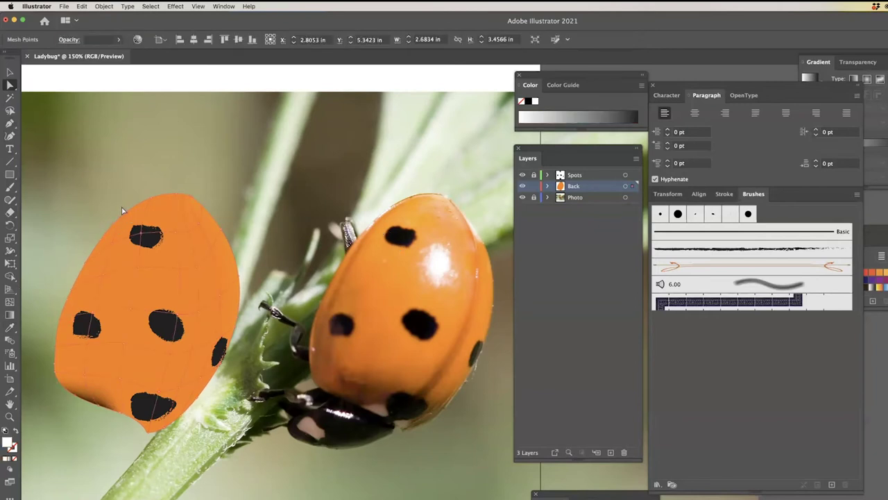
click(129, 216)
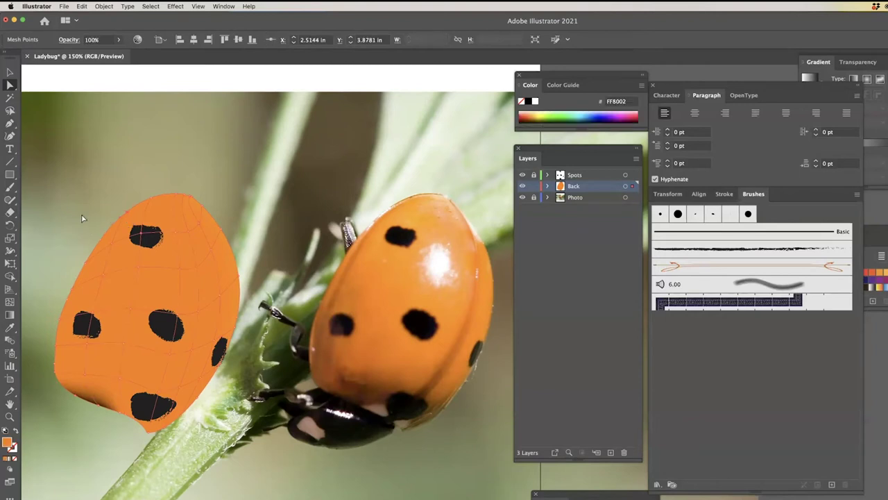
click(108, 247)
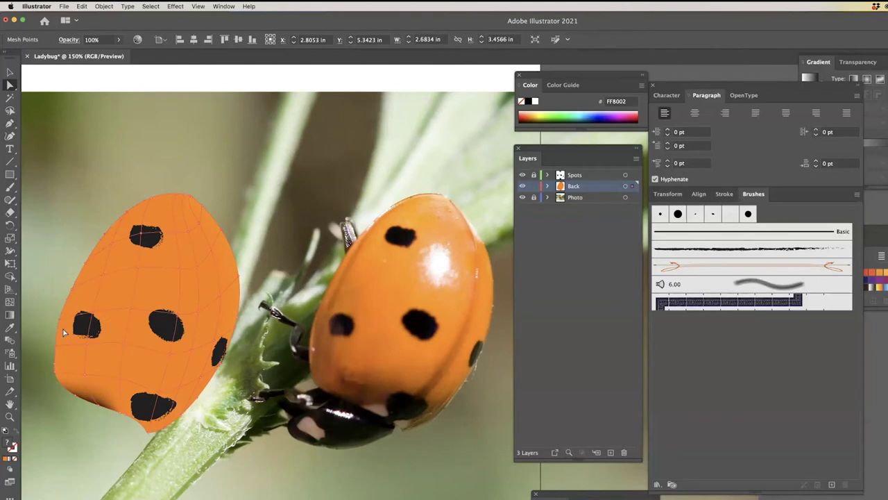
click(11, 326)
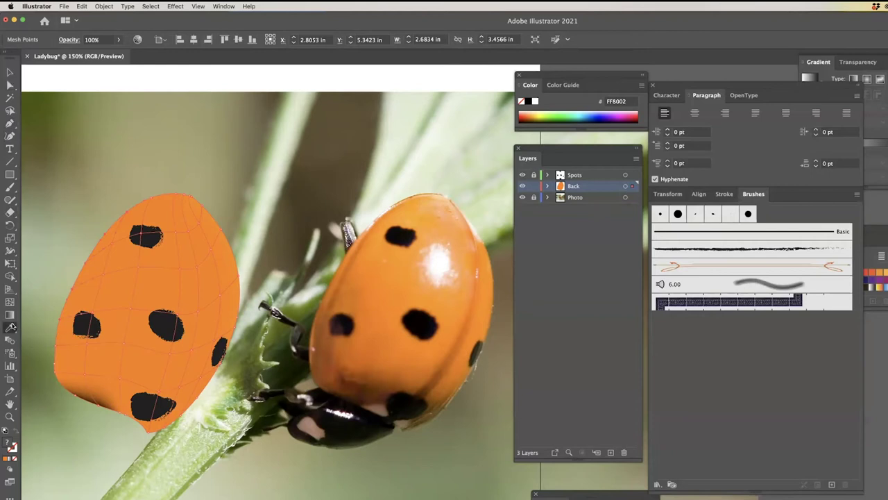
click(330, 295)
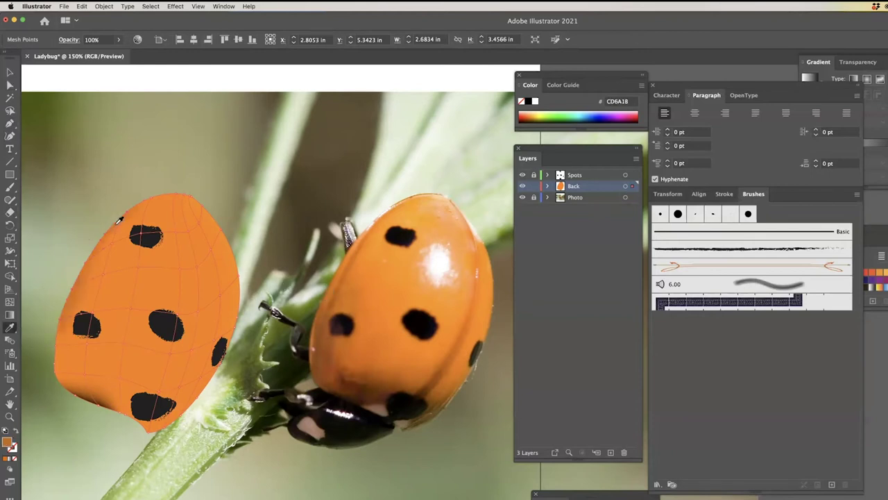
Step: Select the inner column of mesh points along the shell's left side and color them the brown (A45010) sampled from the photo
click(10, 84)
click(94, 206)
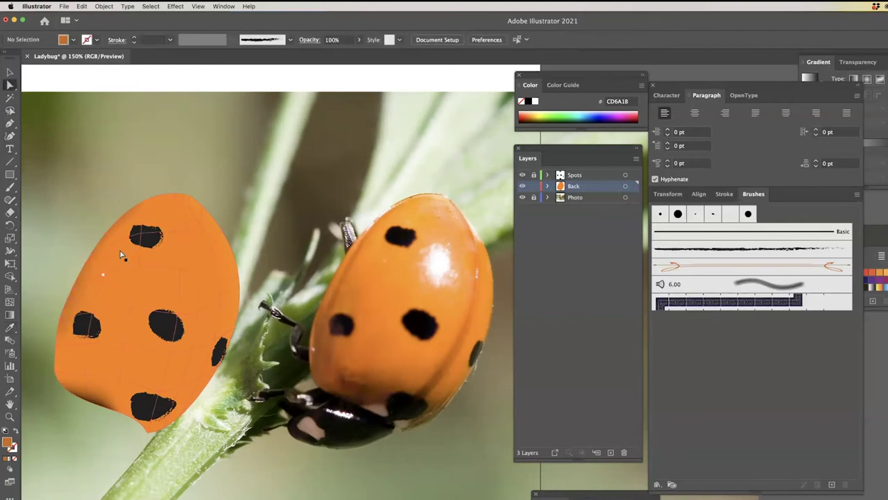
drag(122, 245, 92, 317)
click(88, 346)
drag(87, 376, 85, 377)
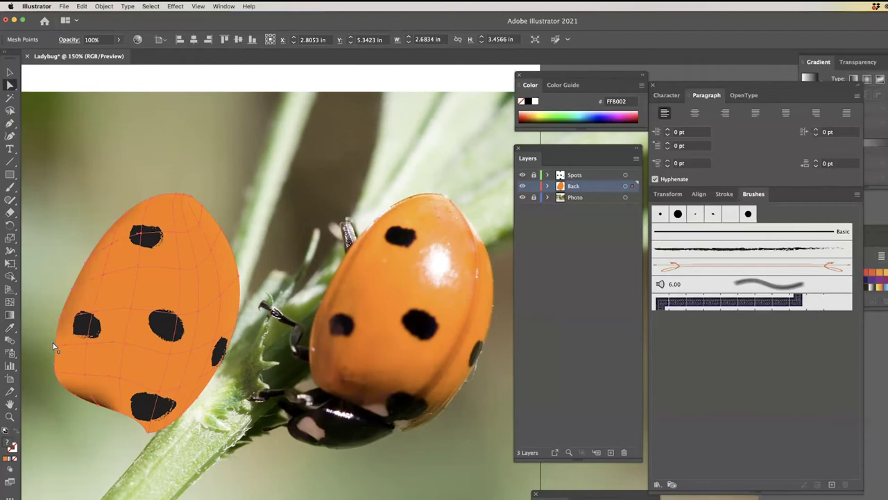
click(12, 328)
click(329, 338)
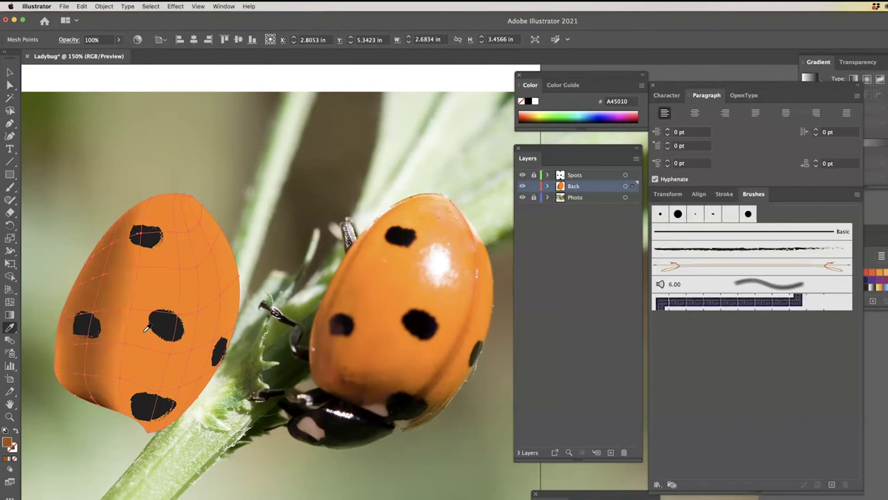
Step: Select the mesh points above the shell's lower edge, around the bottom spot, and color them the brownish orange (C65E00) sampled from the photo
click(10, 84)
click(84, 197)
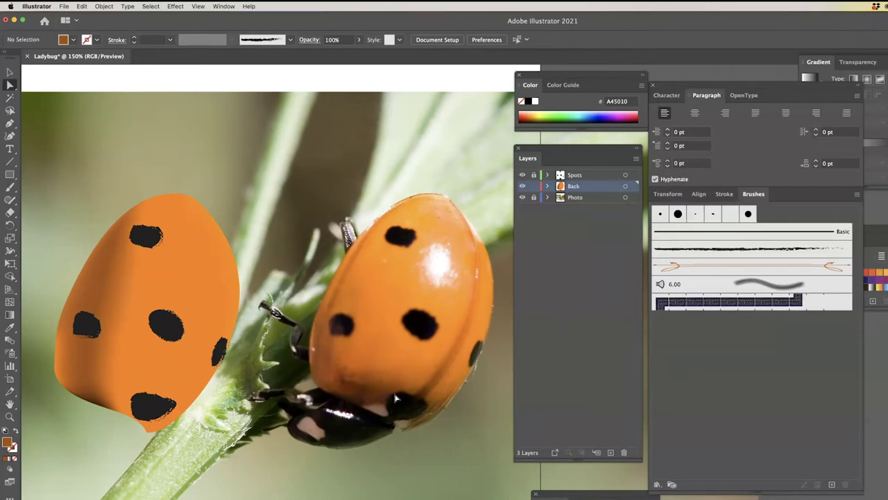
click(120, 381)
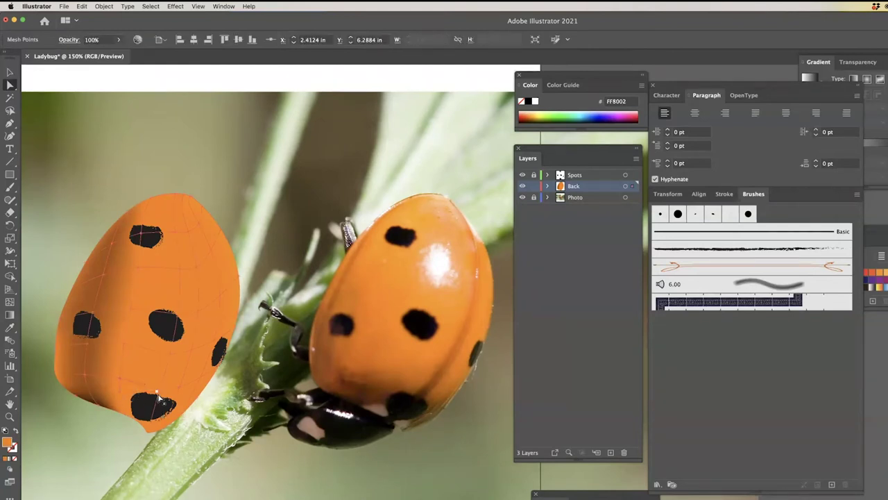
click(159, 396)
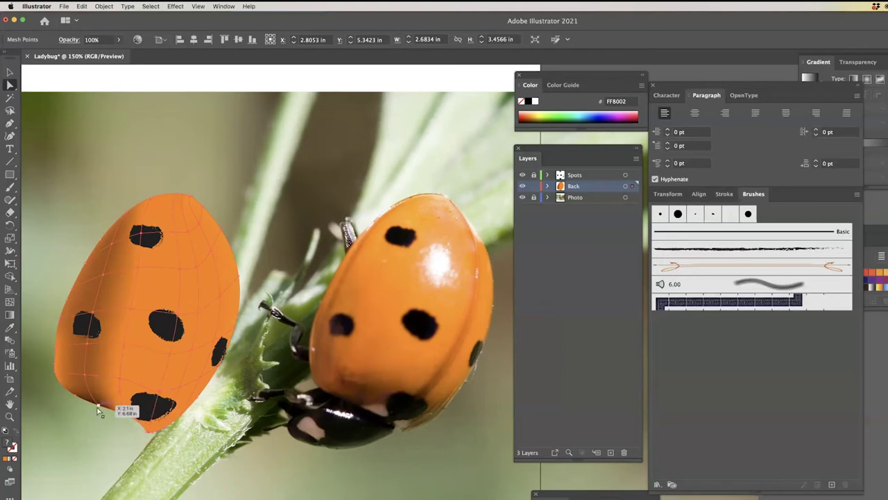
click(9, 329)
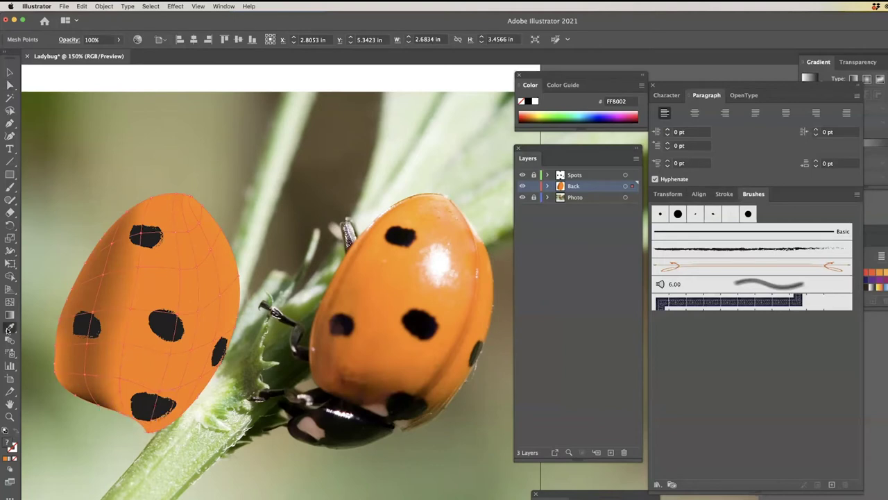
click(373, 391)
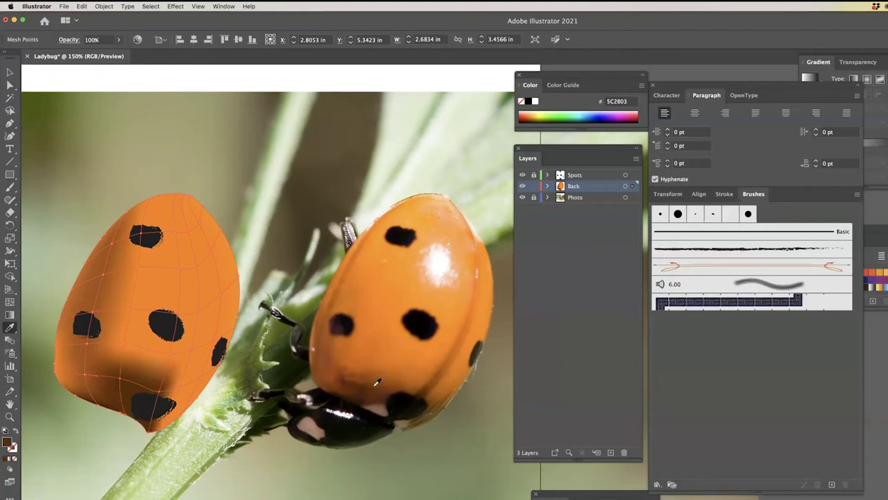
click(380, 366)
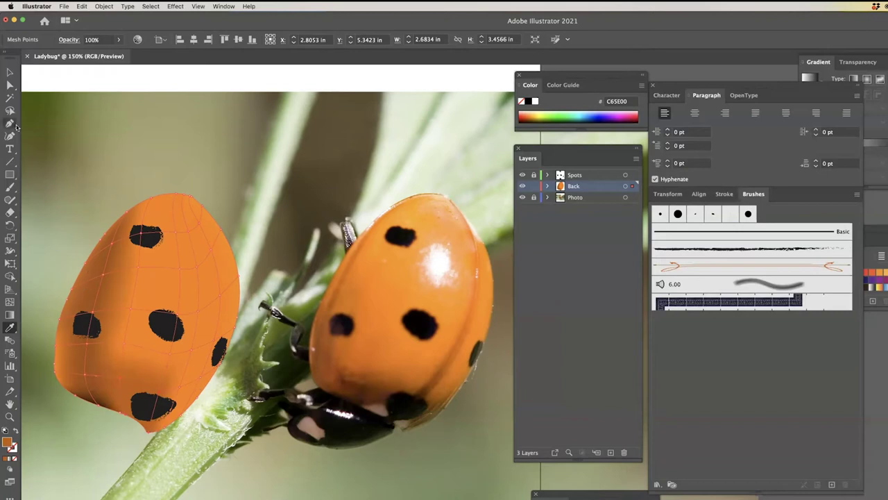
Step: Select the mesh points on the shell's upper right edge and color them the pale peach sampled from the photo's shell rim
click(9, 84)
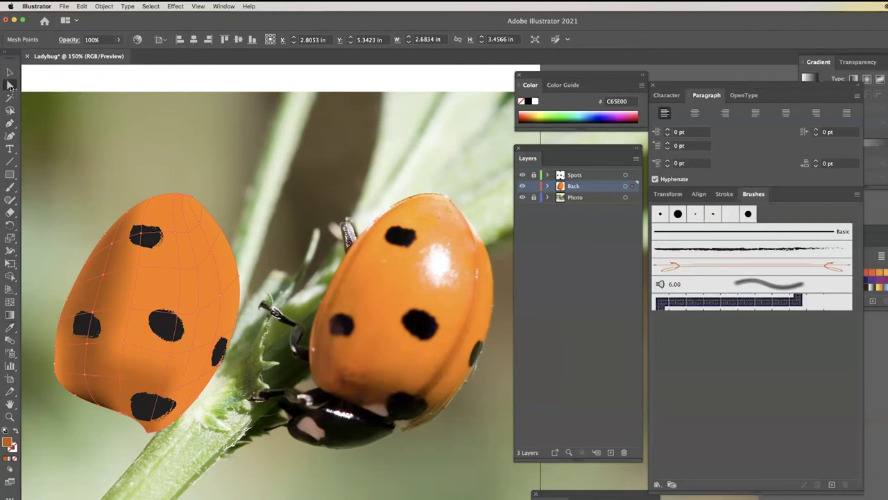
click(205, 192)
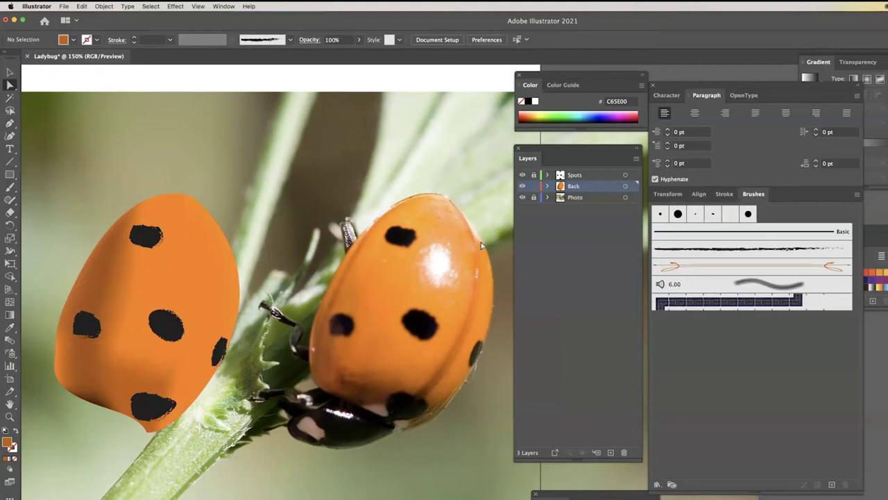
click(221, 234)
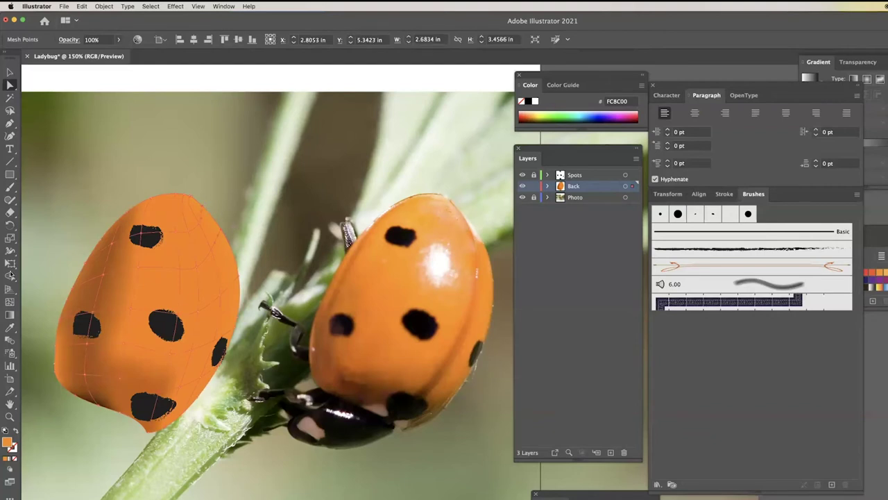
click(10, 327)
click(481, 235)
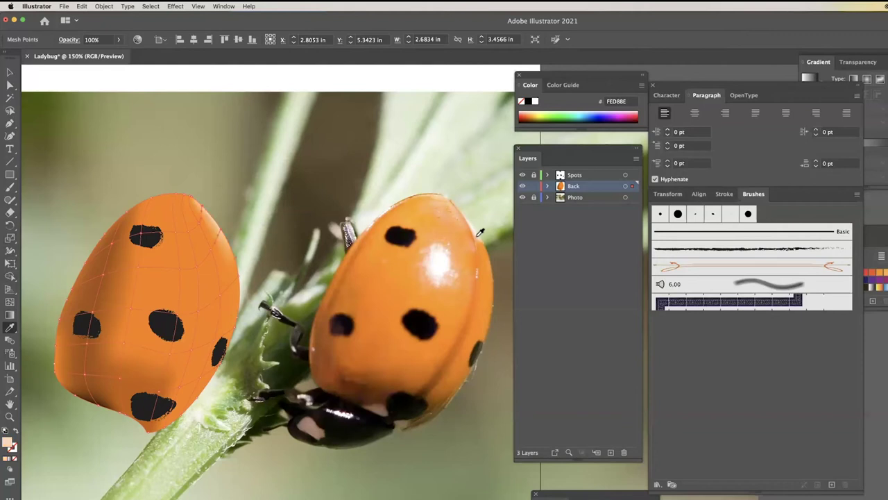
Step: Color the mesh point in the shell's upper middle white (FFFFFF), sampled from the photo's highlight
click(10, 85)
click(270, 262)
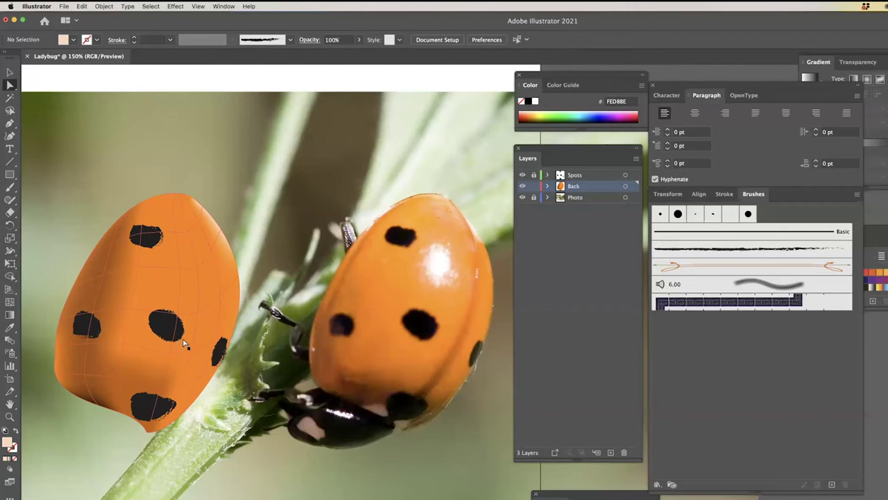
click(179, 272)
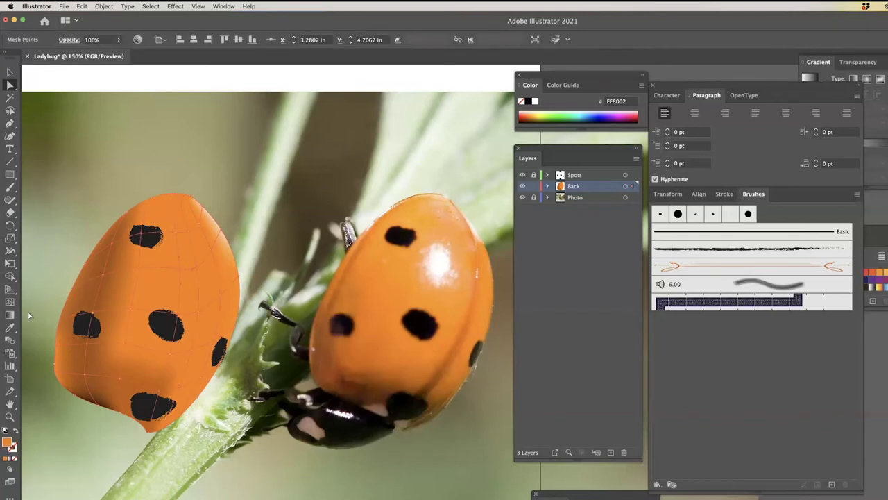
click(10, 327)
click(443, 261)
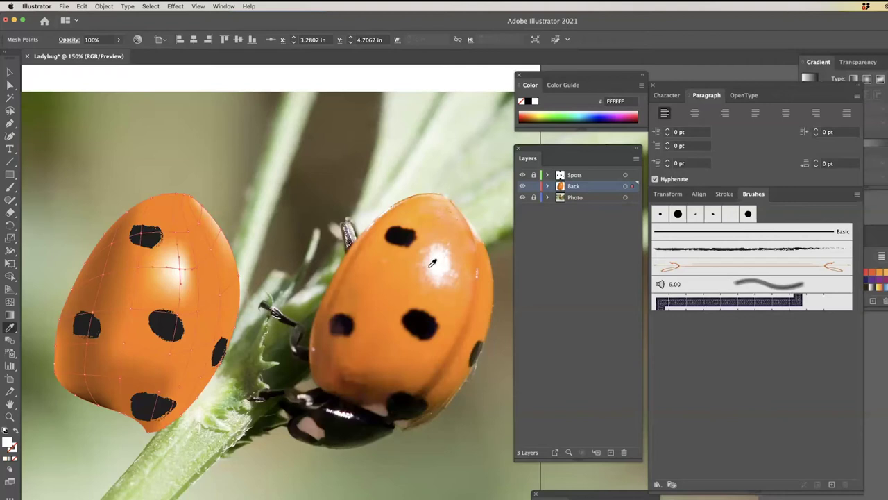
Step: Select the inner mesh points down the shell's right side, color them the orange (FD7702) sampled from the photo, and deselect the mesh
click(10, 85)
click(199, 222)
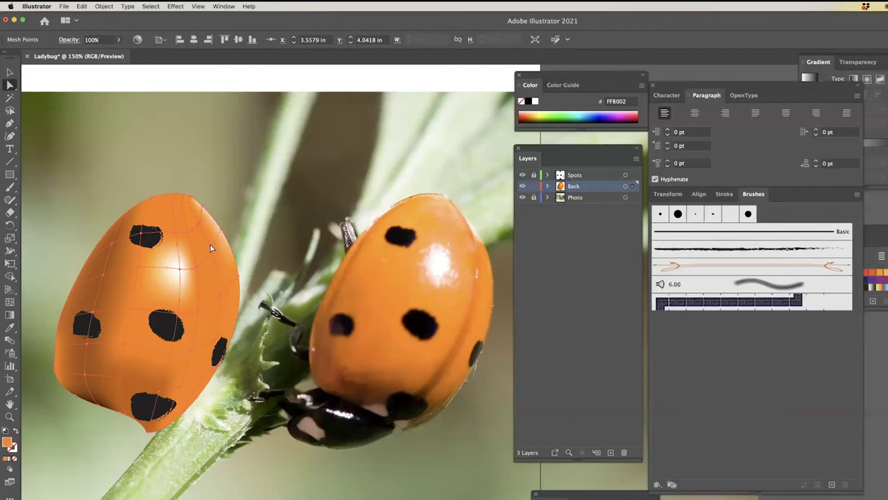
drag(210, 251, 221, 300)
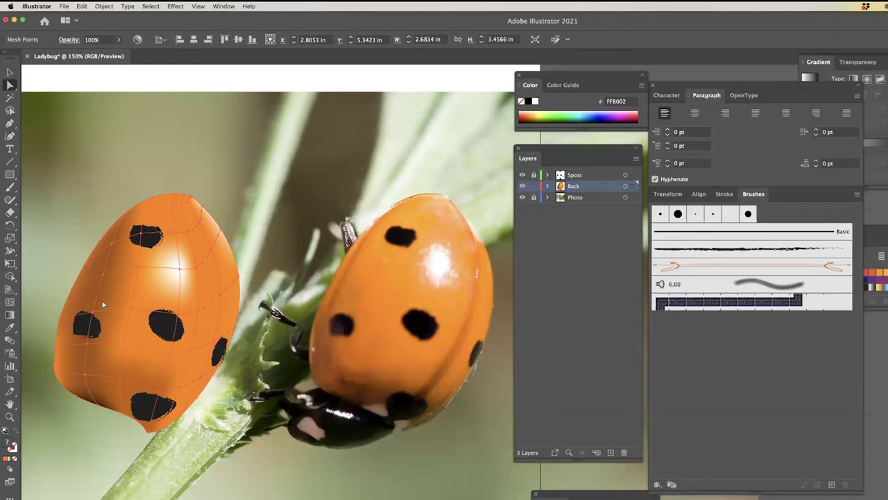
click(10, 329)
click(478, 285)
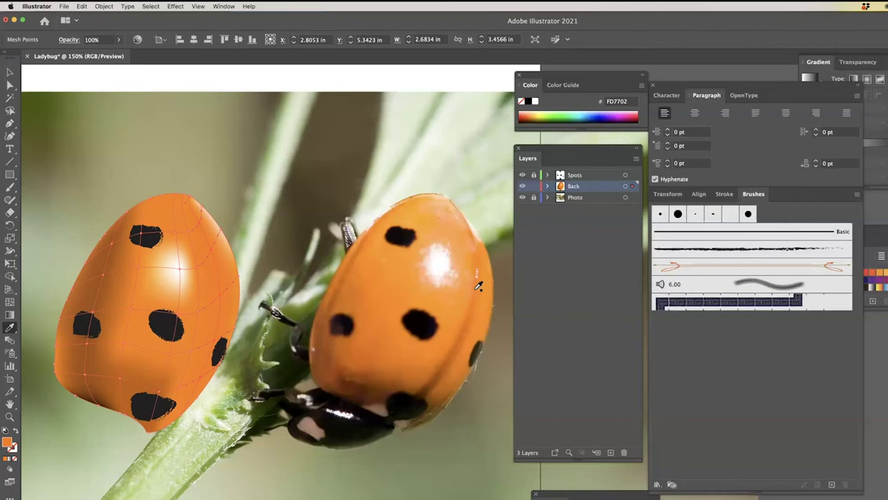
key(v)
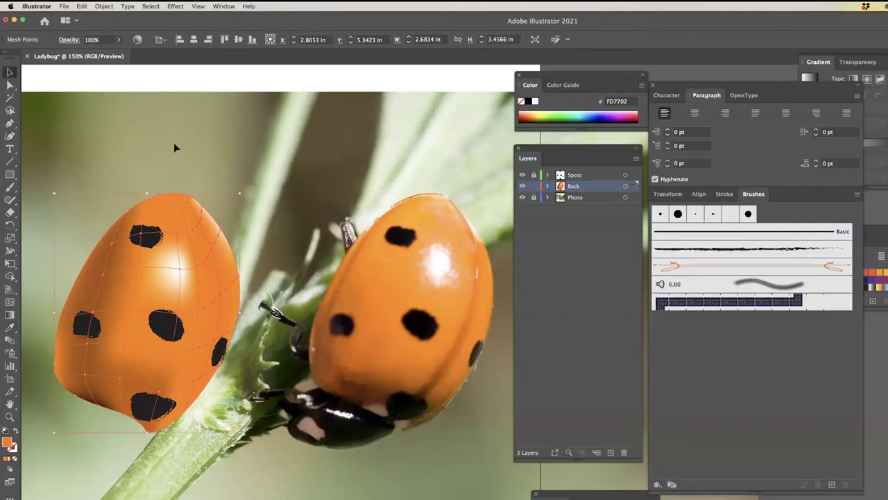
click(174, 143)
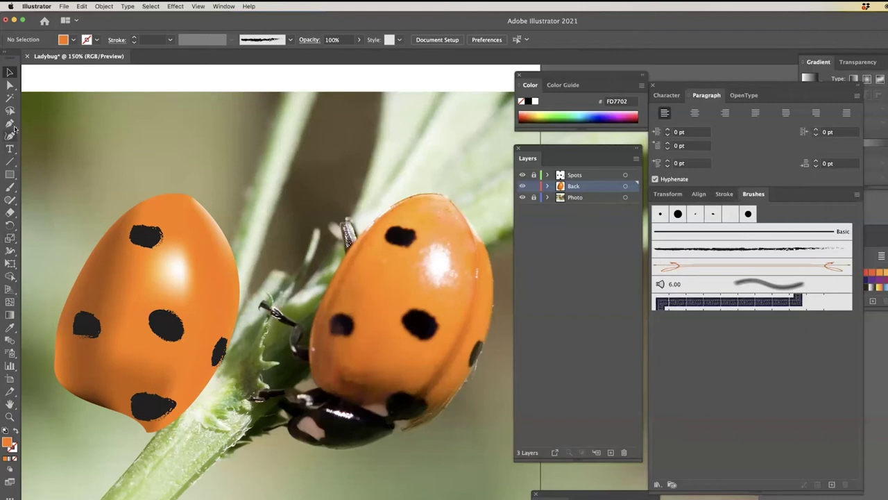
Step: Select the mesh points at the shell's bottom tip, color them the pale pink (FFD2C3) sampled from the photo's highlight, and deselect the mesh
click(10, 84)
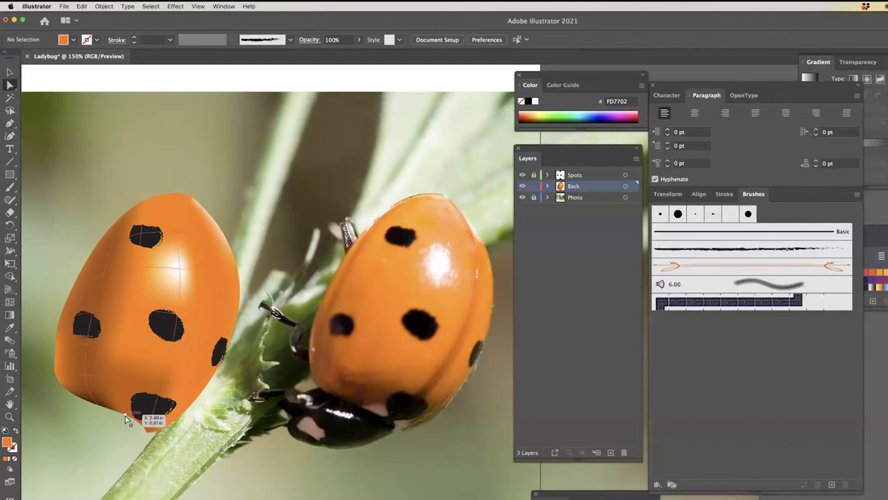
click(126, 415)
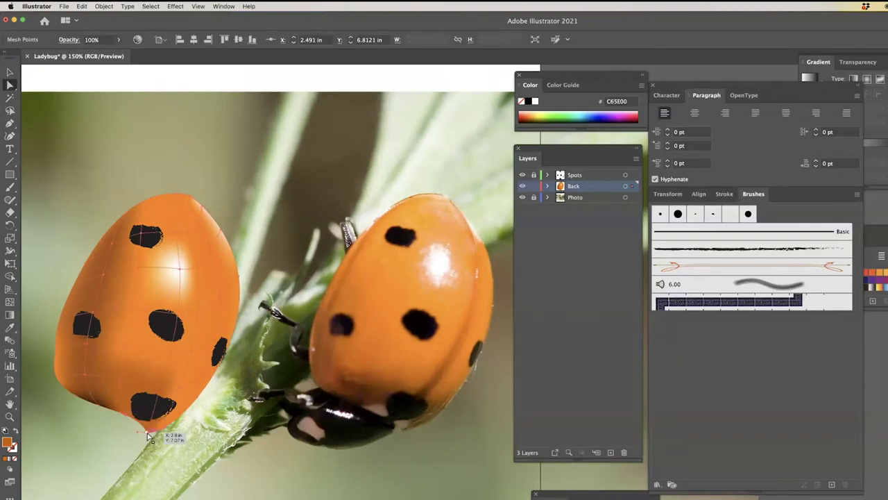
click(146, 425)
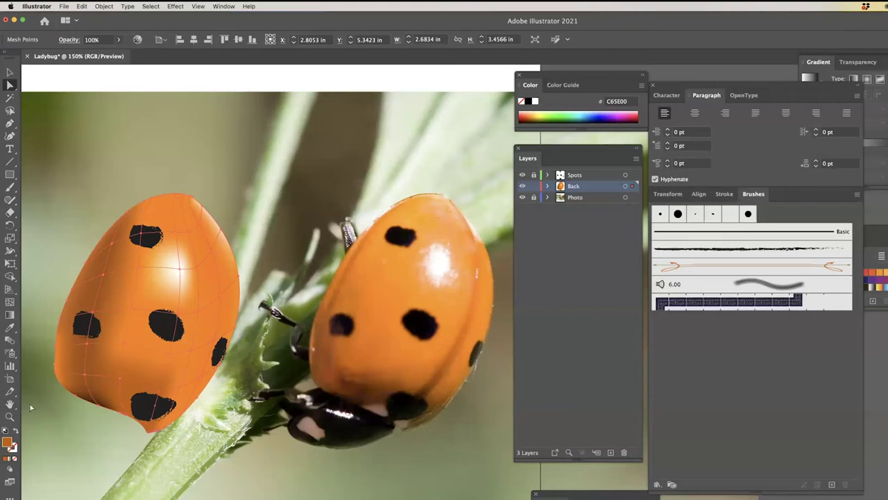
click(9, 326)
click(383, 408)
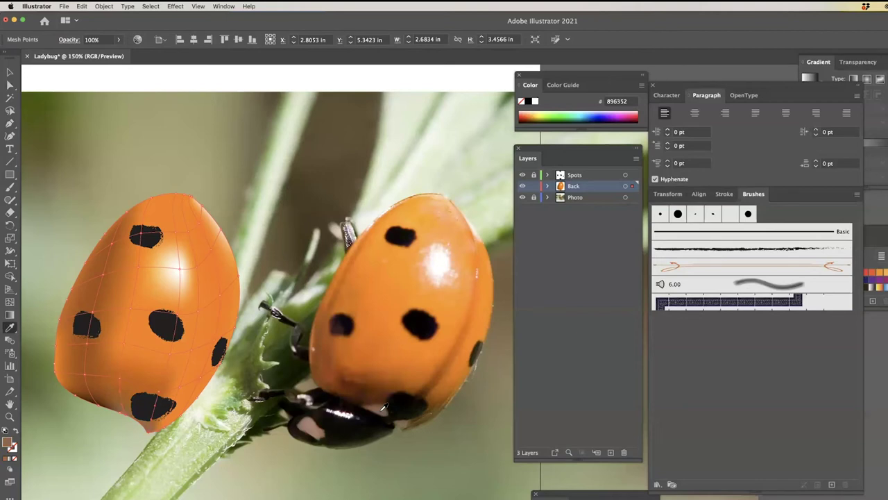
click(436, 278)
click(438, 277)
click(10, 74)
click(94, 150)
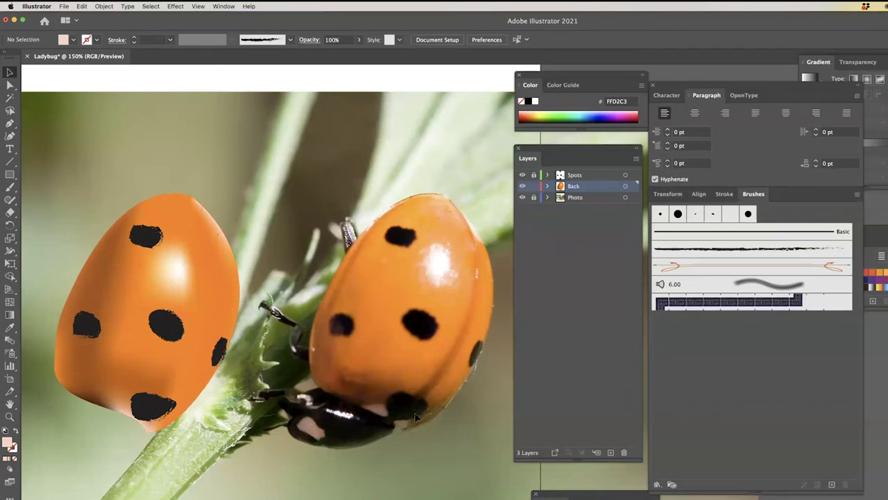
Step: Select the mesh points on the shell's lower right, color them the brown (A95300) sampled above the photo's bottom spot, and deselect the mesh
click(11, 85)
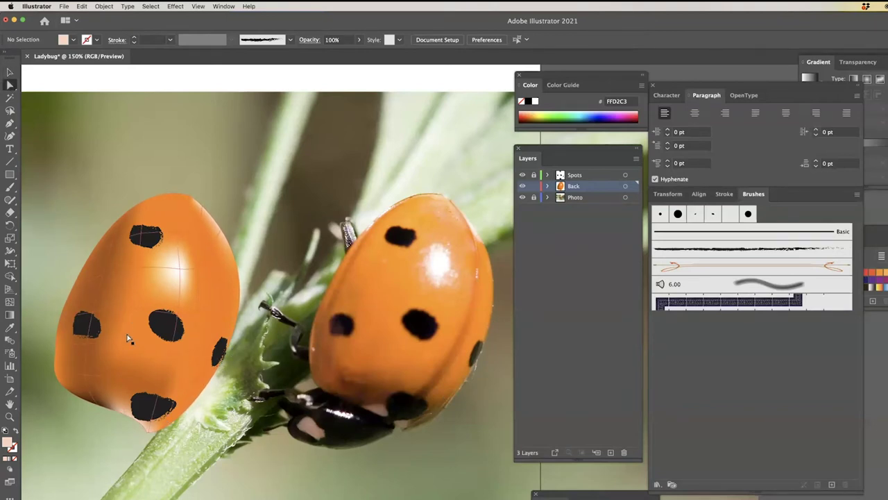
click(163, 431)
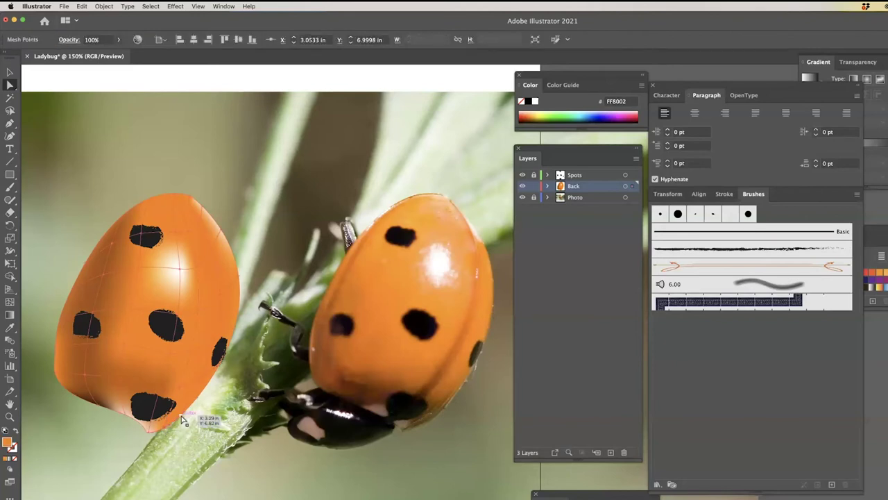
click(182, 415)
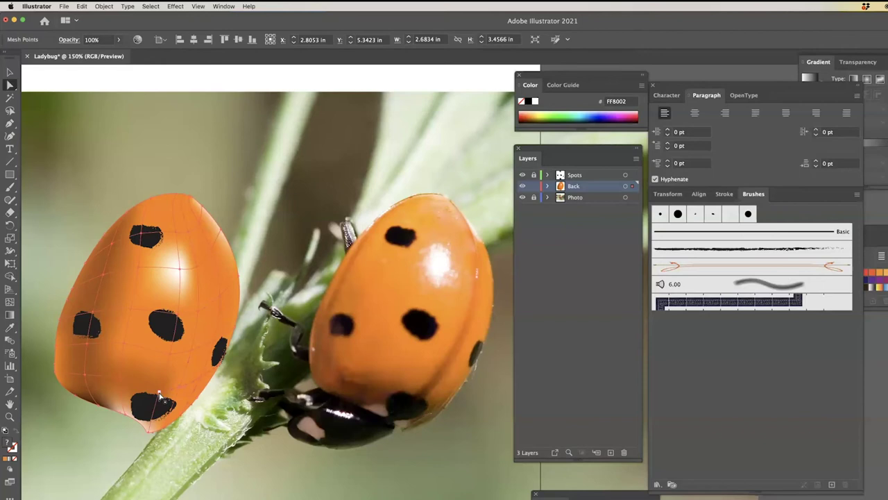
click(9, 328)
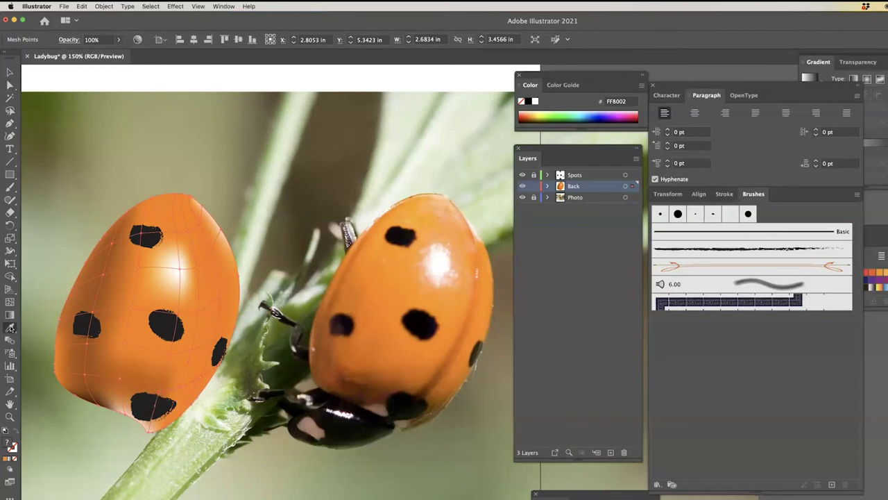
click(431, 395)
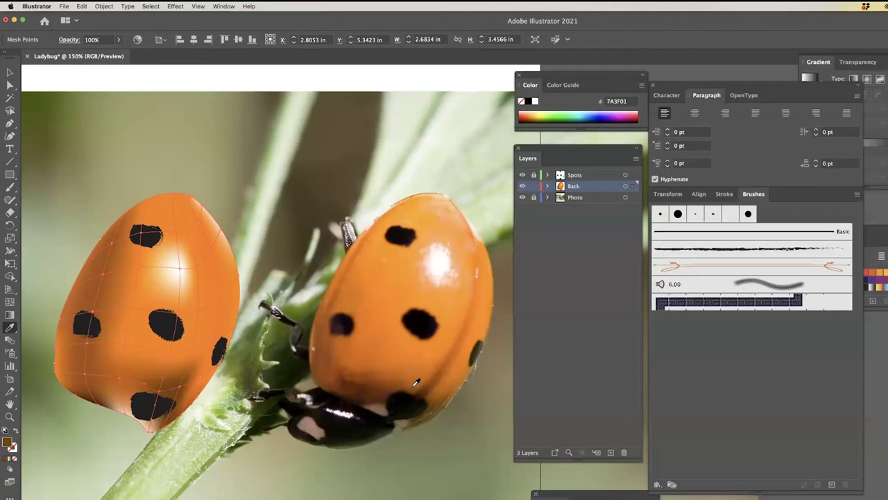
click(416, 382)
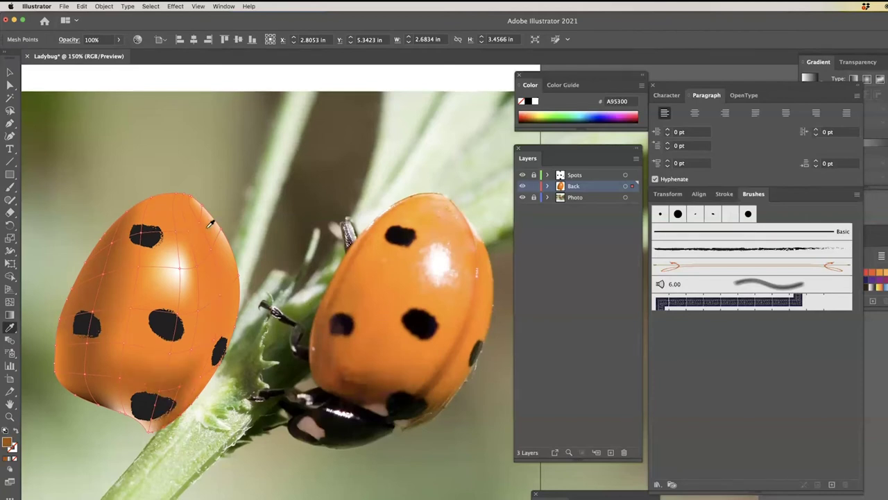
click(9, 72)
click(156, 189)
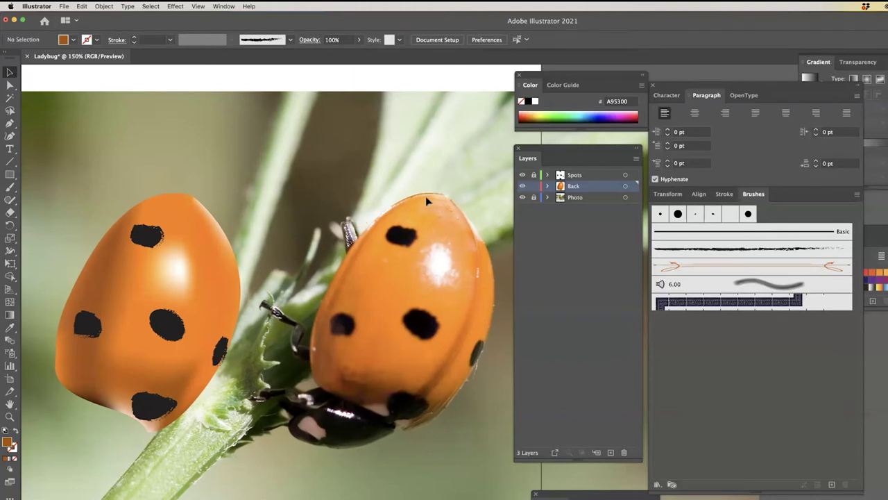
Step: Lock the Back layer and add a new layer directly above it
scroll(426, 195, left, 1)
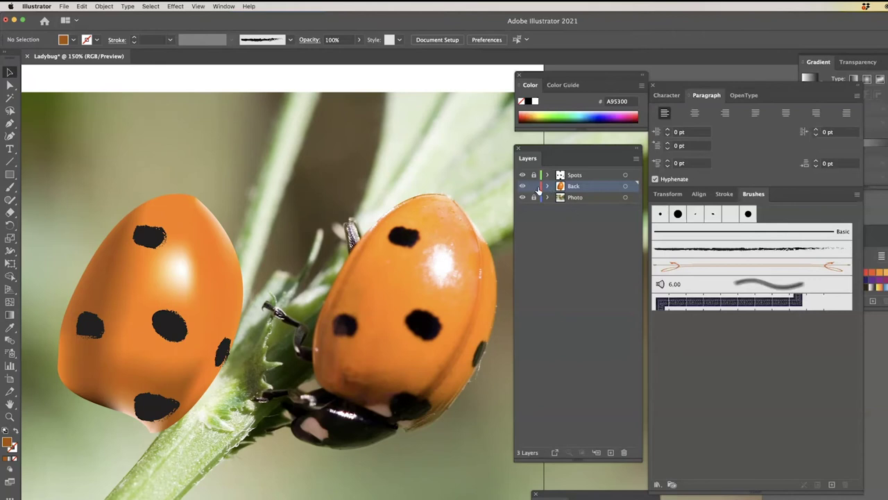
click(533, 187)
click(611, 452)
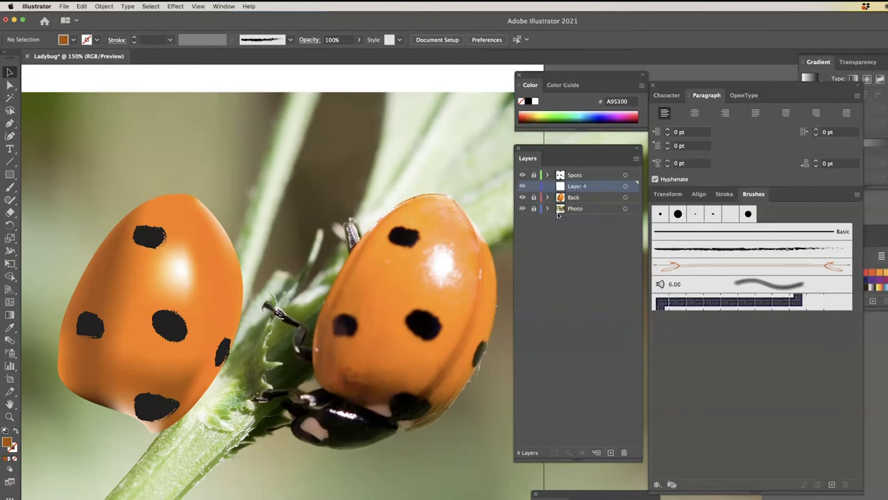
Step: Rename the new layer above Back as Stripe
double_click(576, 186)
text(Stripe)
key(Return)
Step: Trace the seam down the photo shell's right side with an open Pen path about 1.31 by 3.18 in, using the brown as stroke without fill
click(10, 123)
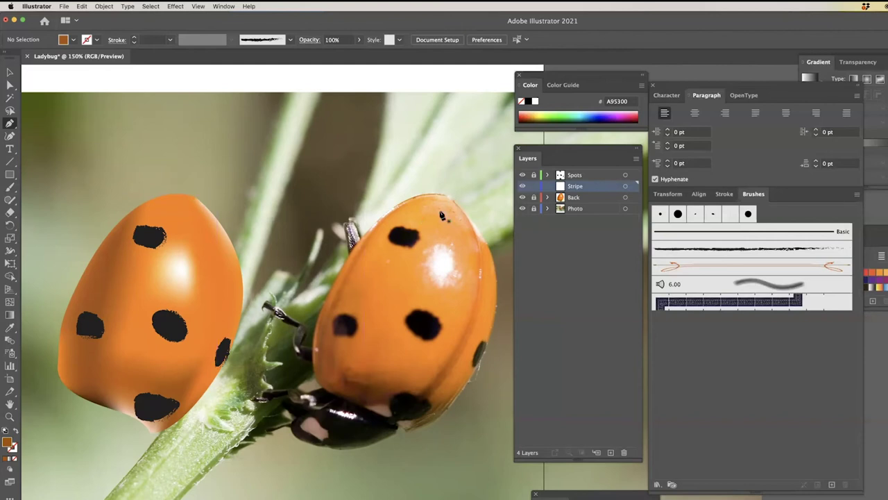
click(450, 200)
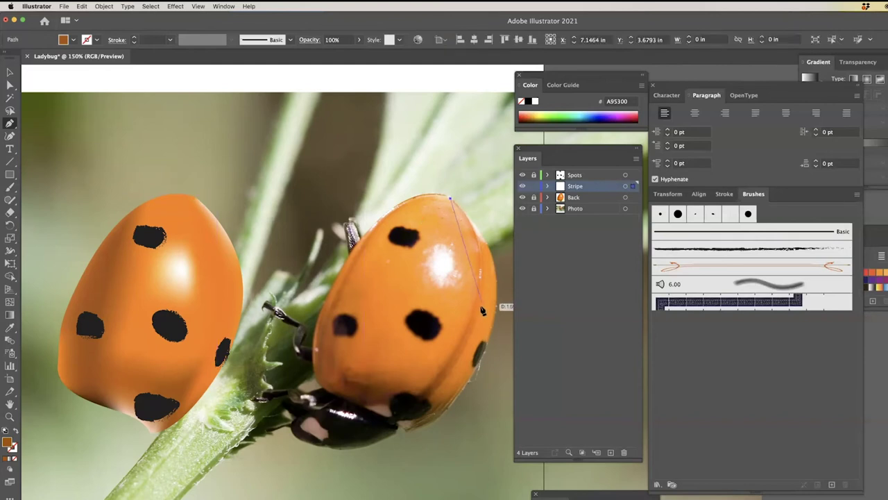
drag(478, 305, 452, 343)
drag(455, 377, 392, 419)
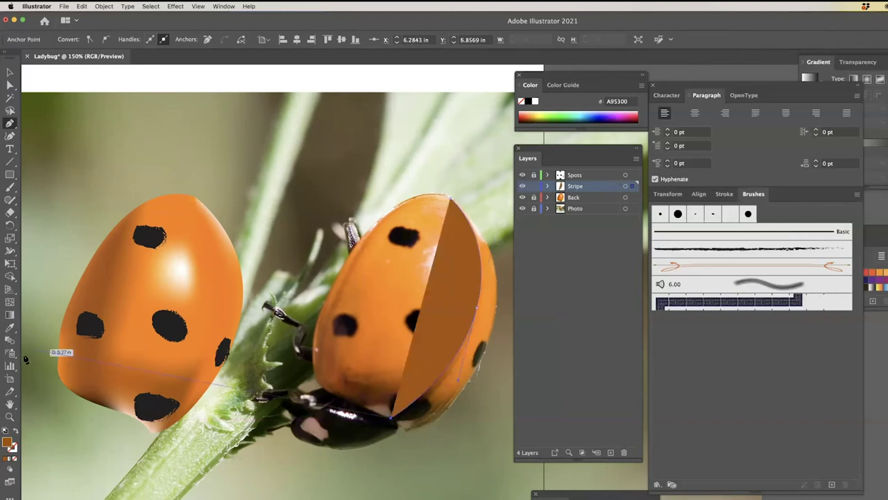
click(15, 429)
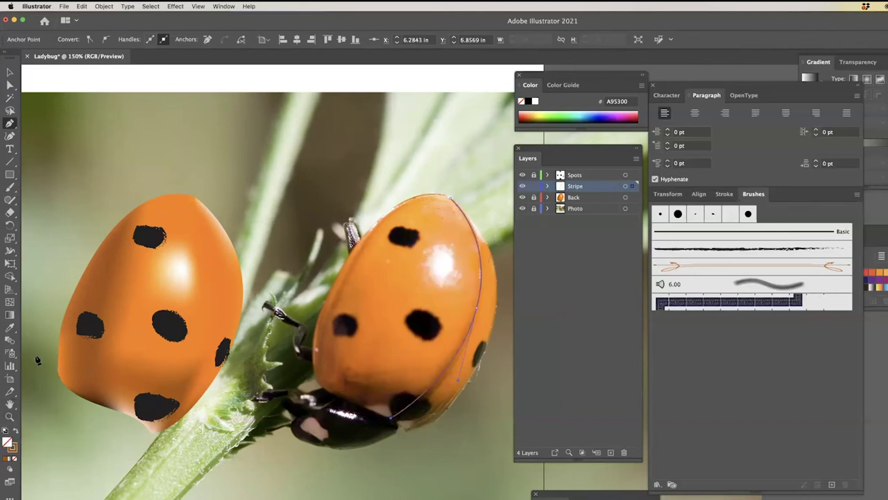
click(9, 72)
click(281, 157)
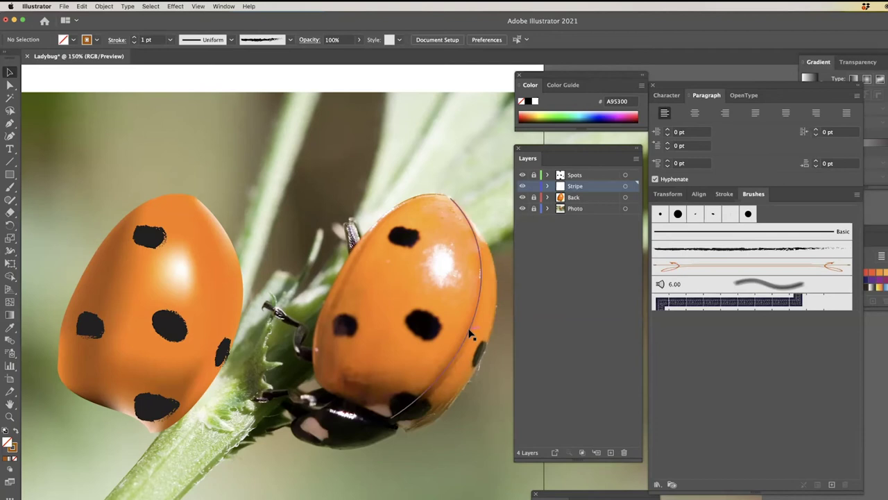
Step: Move the seam path from the photo onto the matching right side of the traced shell and deselect it
click(469, 334)
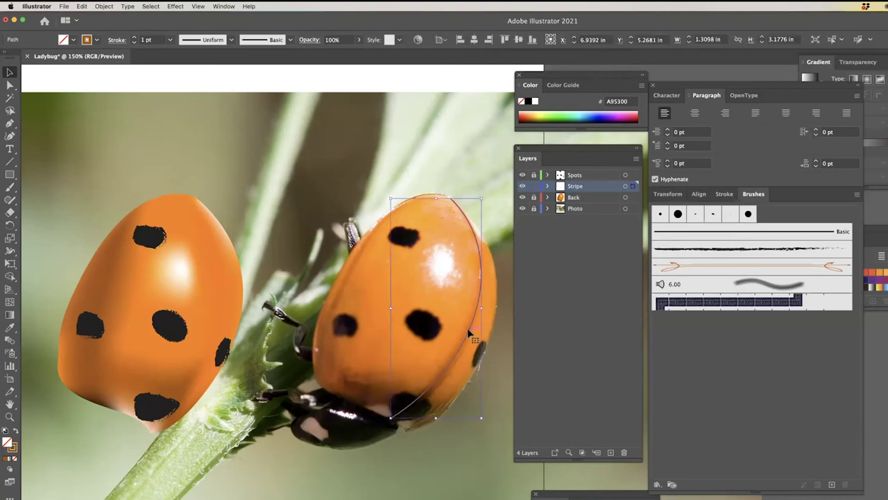
drag(469, 334, 215, 323)
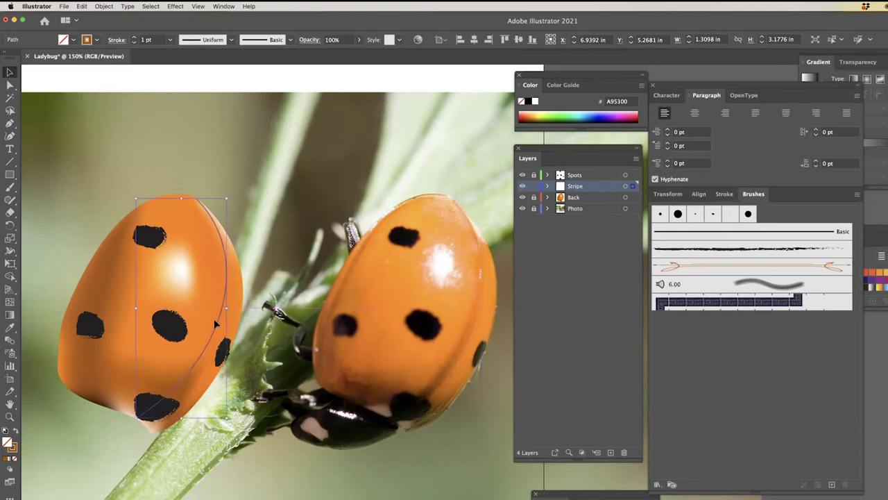
click(236, 182)
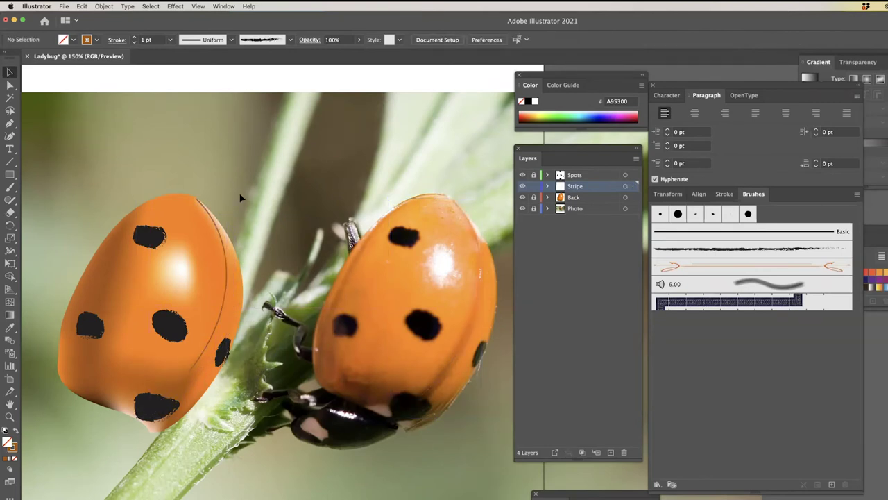
Step: Give the stripe path the orange (F77D00) sampled from the photo shell's upper right edge as its stroke, with no fill, and deselect it
click(222, 300)
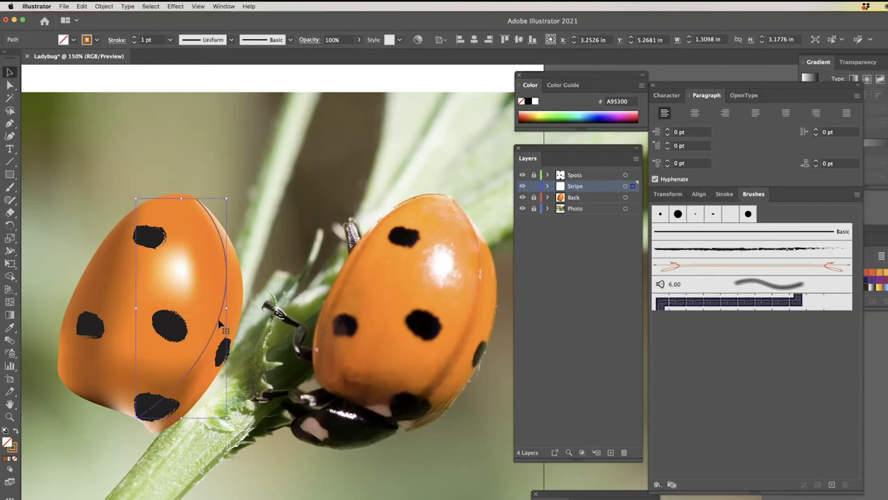
click(14, 450)
click(11, 326)
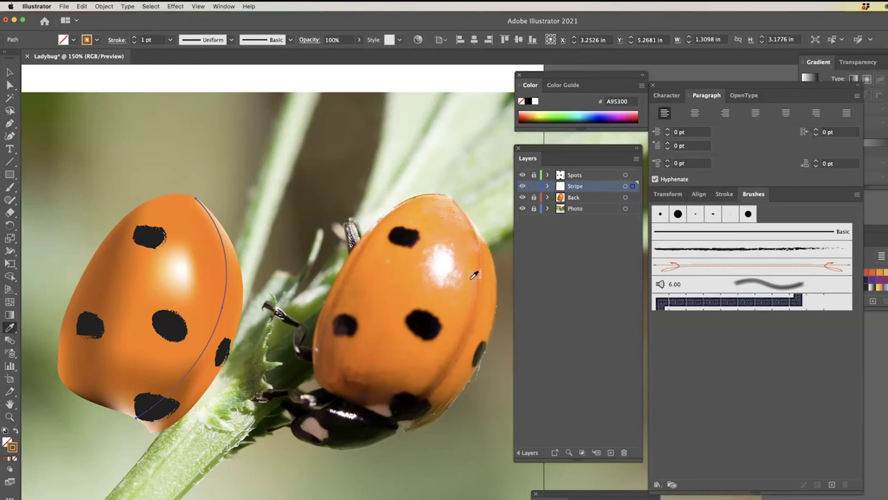
click(479, 235)
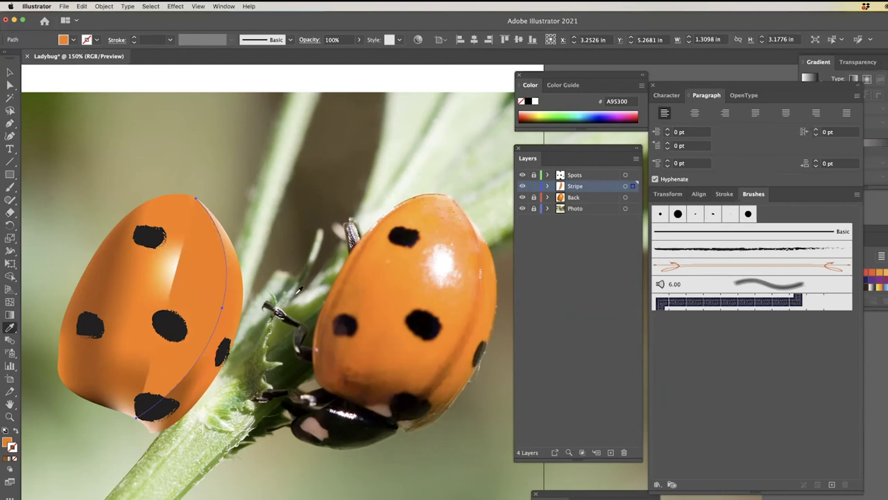
scroll(87, 400, right, 1)
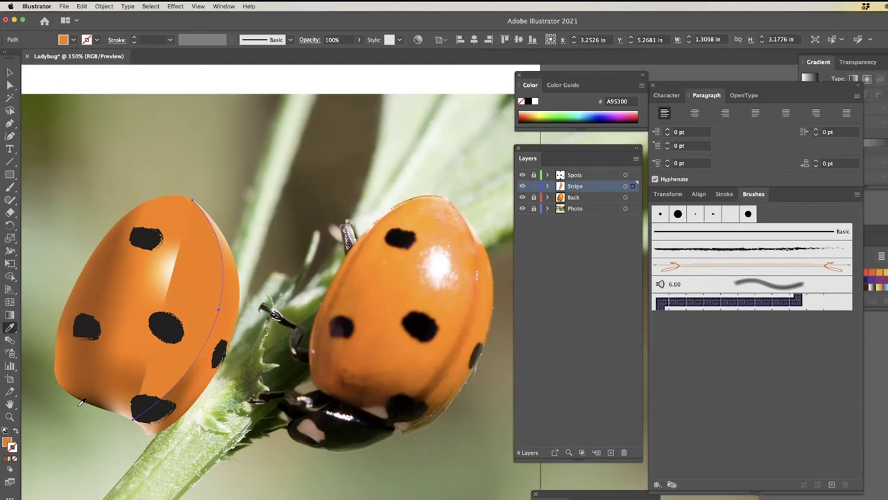
click(15, 432)
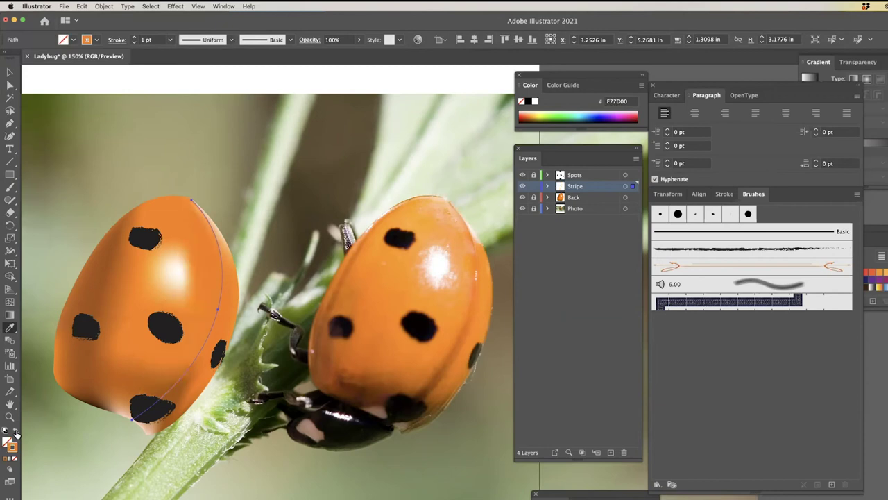
click(10, 72)
click(136, 158)
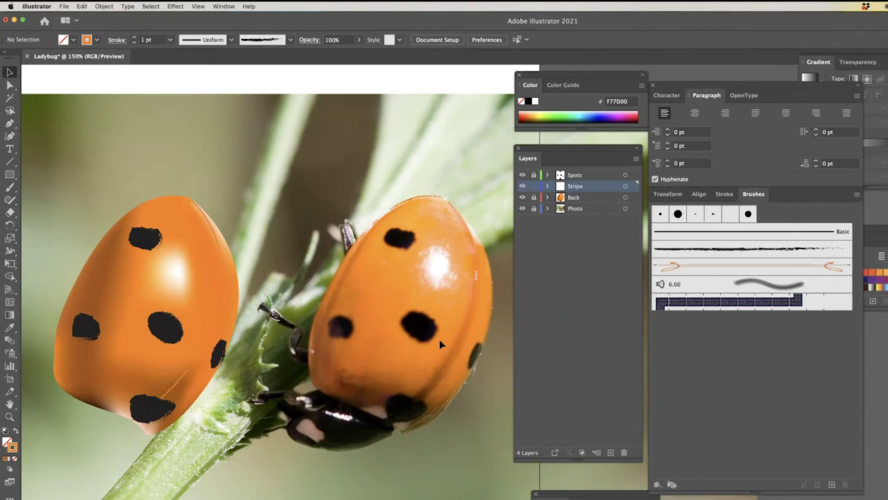
Step: Copy the orange stripe path and paste the duplicate directly behind it
click(193, 366)
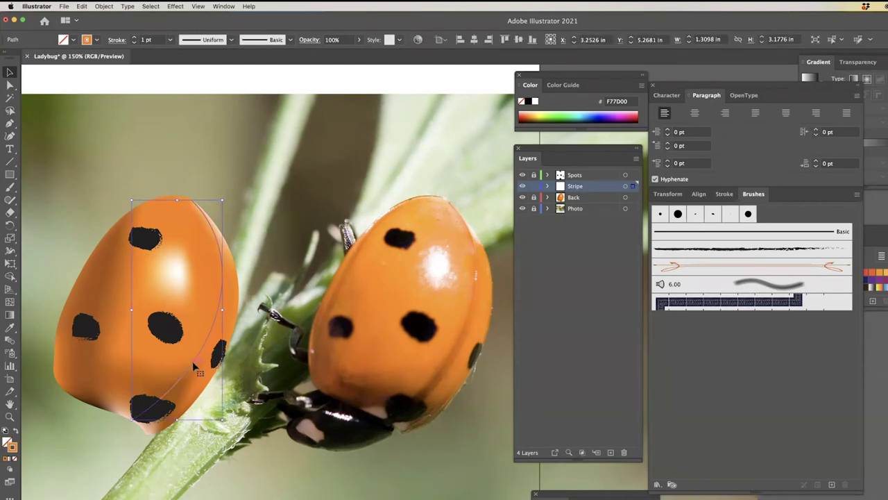
key(a)
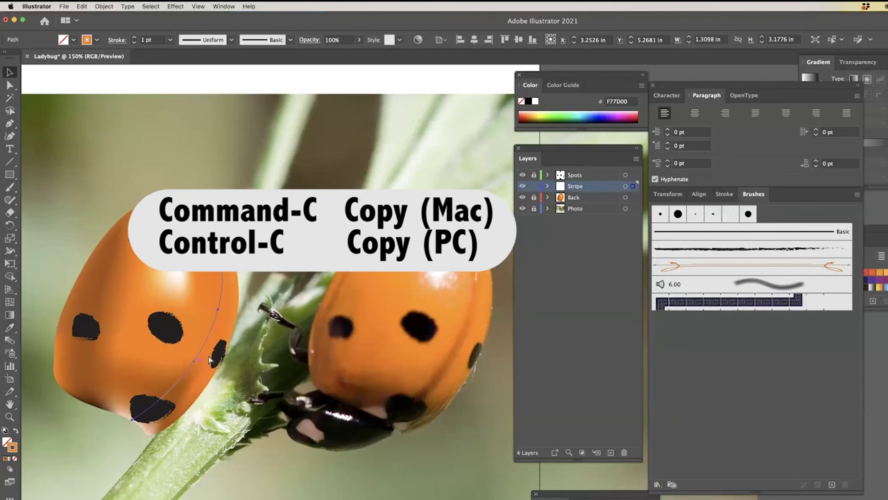
click(81, 6)
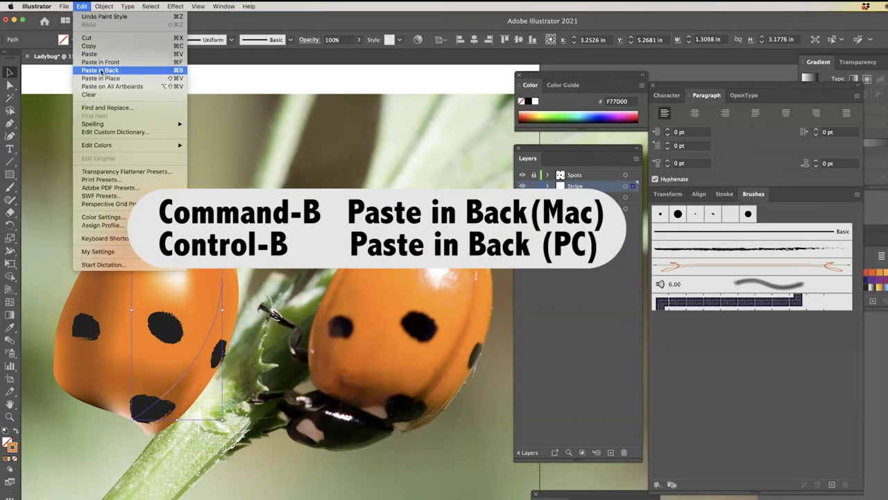
click(105, 70)
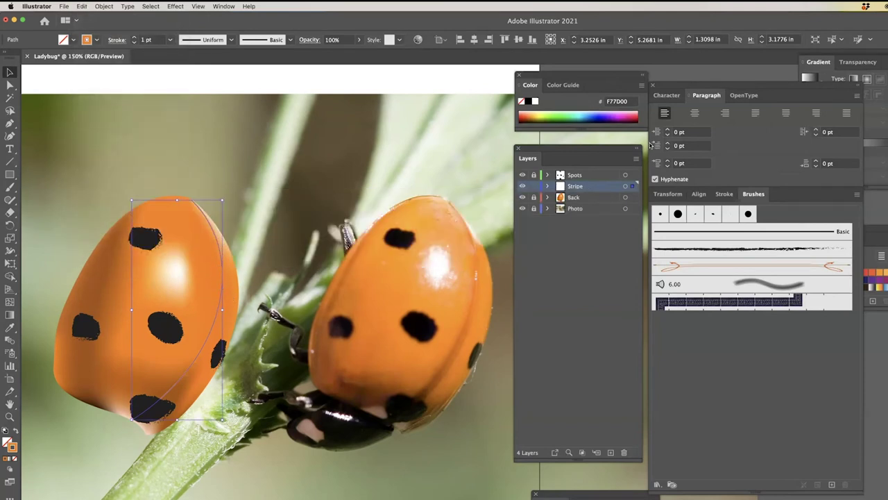
Step: Set the rear stripe copy's stroke weight to 5 pt and color it with the dark red swatch (BE1E2D)
click(724, 194)
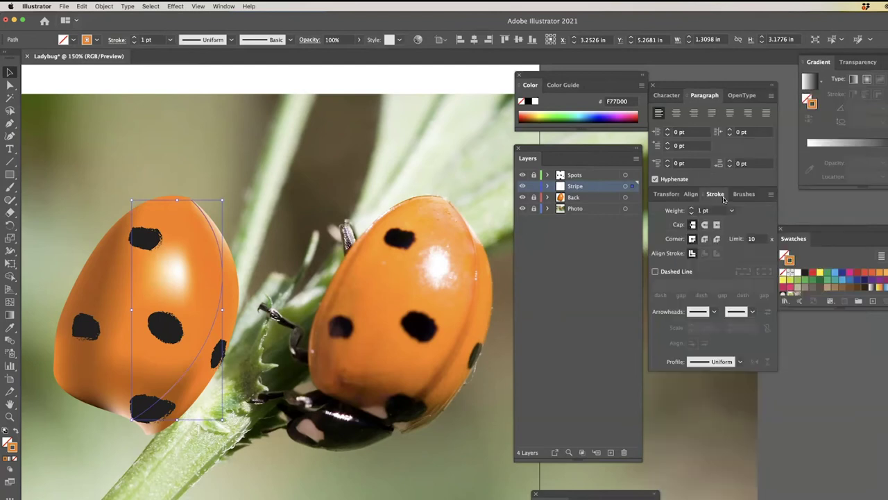
click(692, 208)
click(692, 208)
click(692, 208)
click(692, 208)
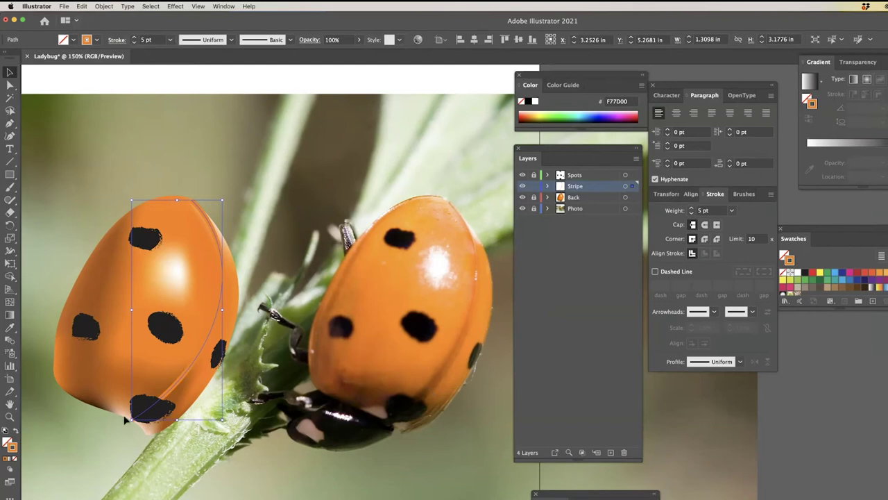
click(859, 276)
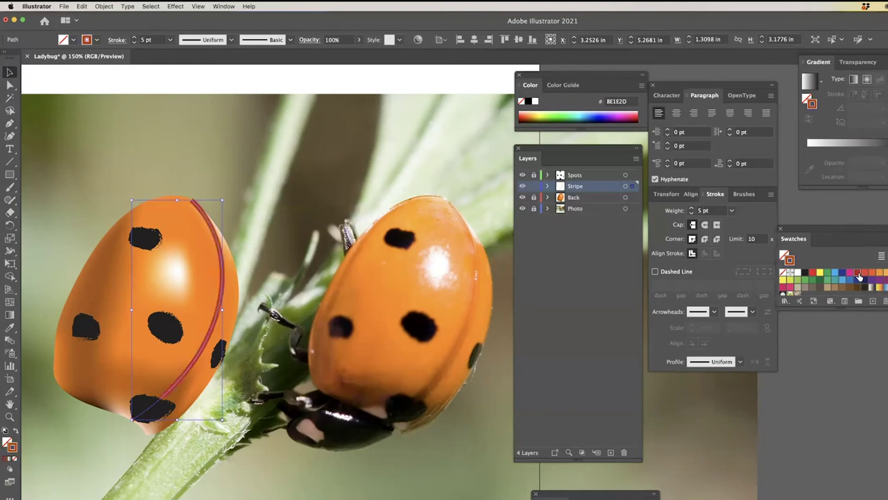
scroll(860, 276, down, 3)
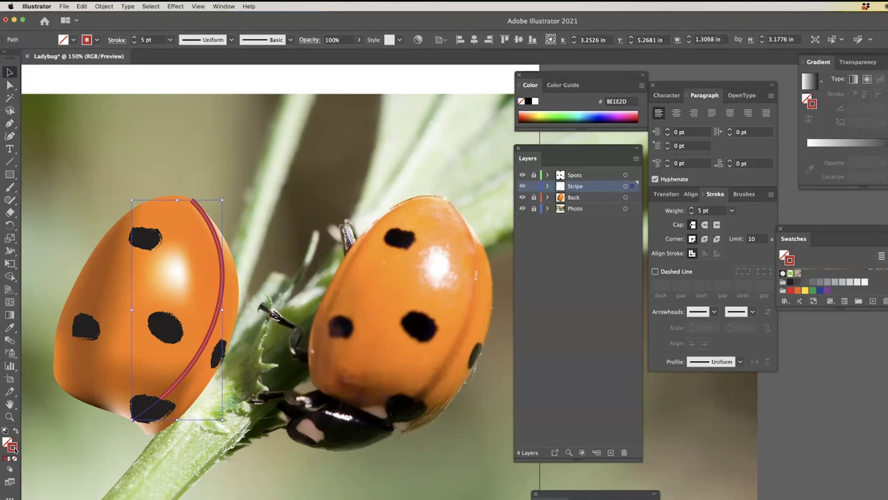
Step: Give the rear stripe a 5 pt stroke in the brown (AD5401) sampled from the photo's lower seam, with no fill, and deselect it
click(10, 328)
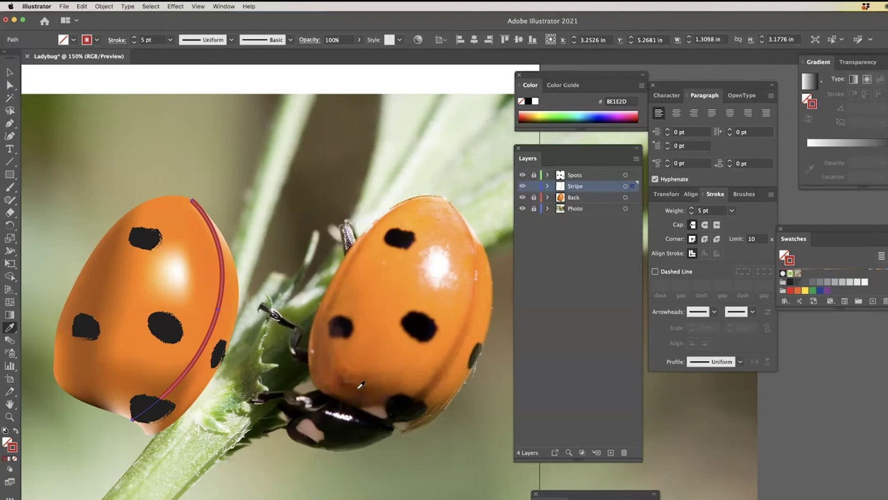
click(445, 375)
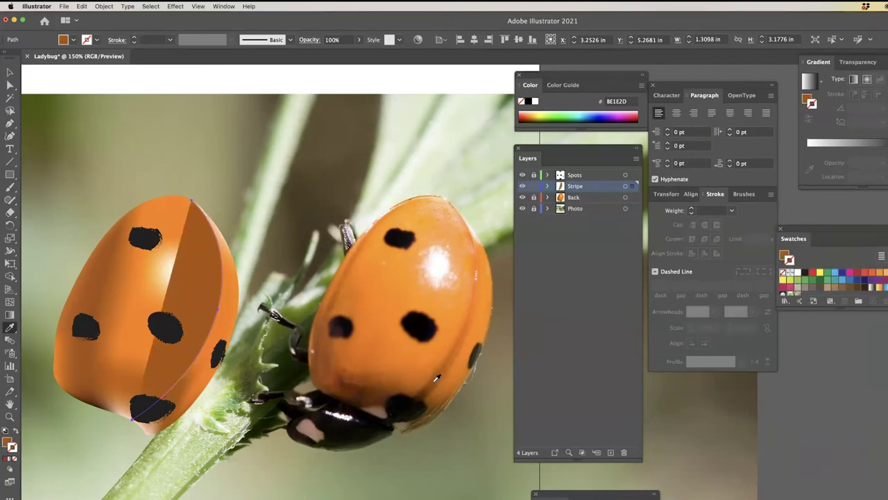
click(15, 432)
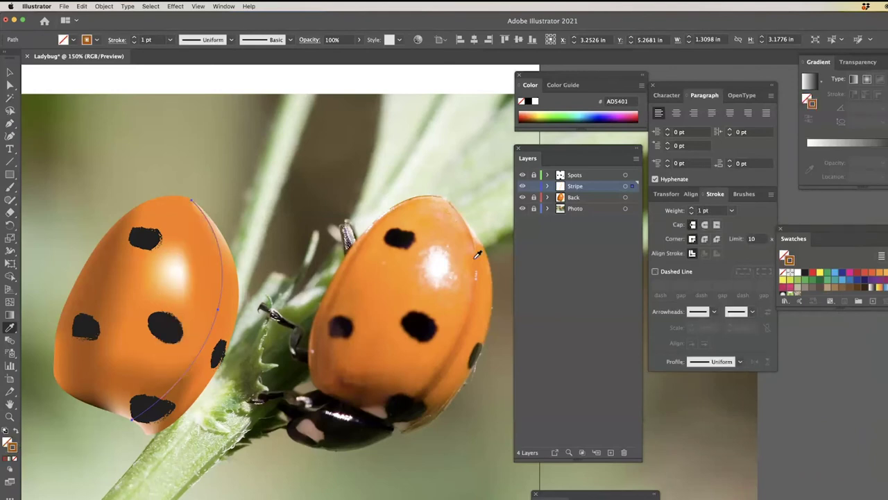
click(690, 208)
click(691, 209)
click(691, 208)
click(690, 209)
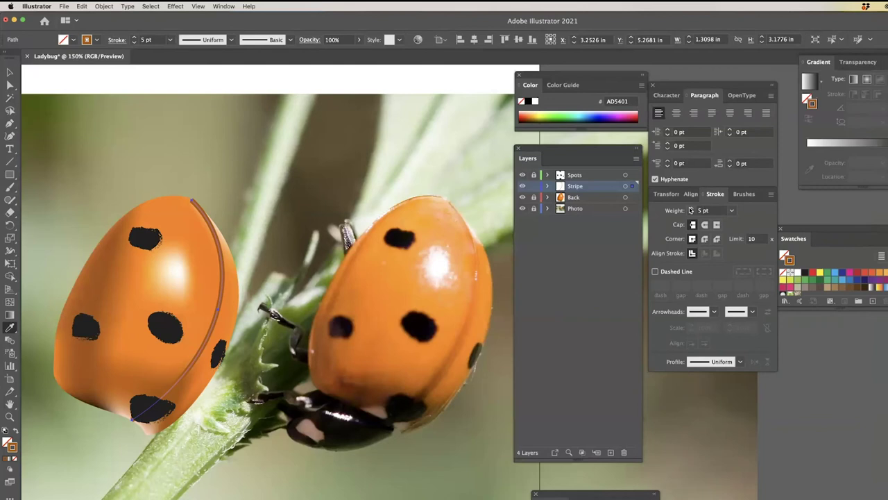
click(10, 73)
click(200, 197)
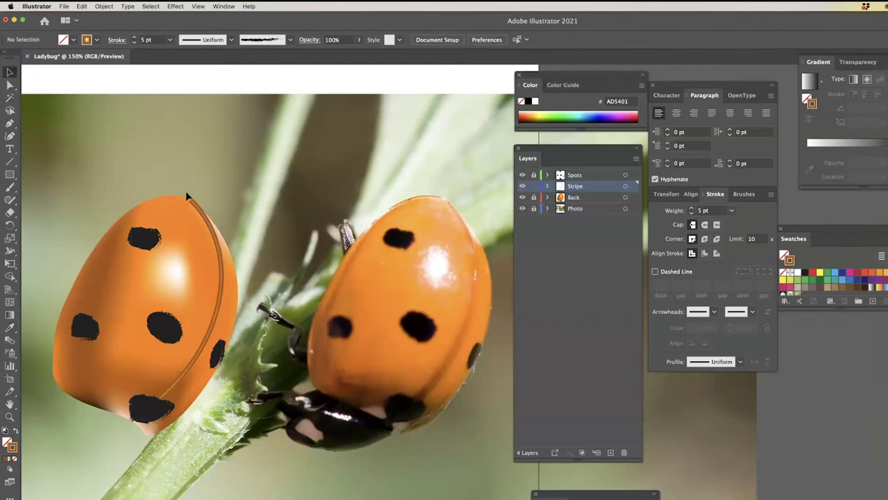
Step: Select both stripe paths, give their strokes round caps and round joins, and deselect them
click(215, 230)
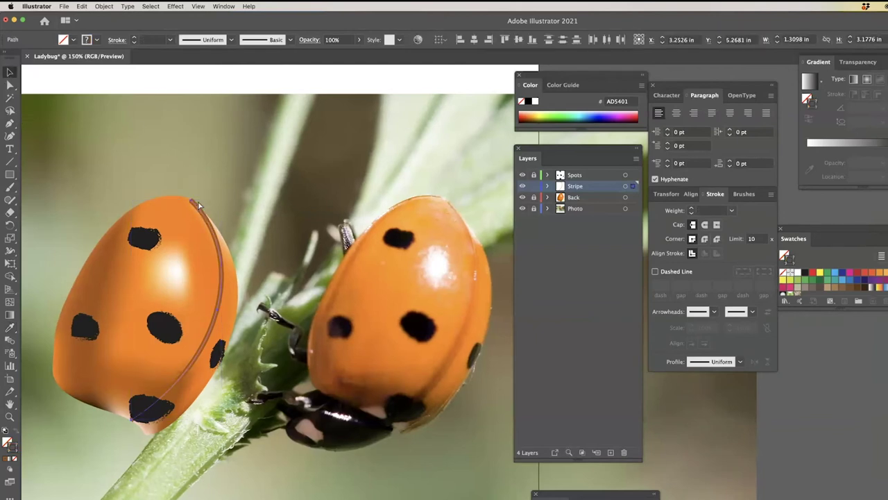
key(super+equal)
key(super+equal)
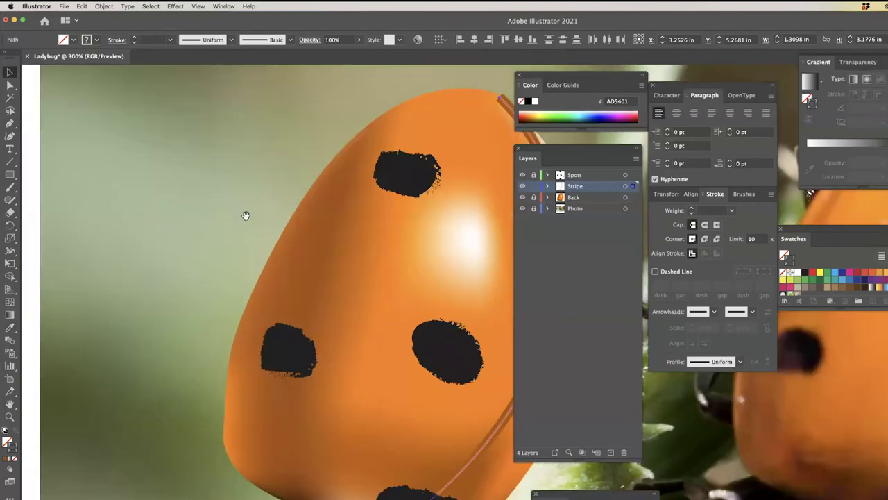
scroll(223, 220, right, 5)
scroll(91, 208, up, 2)
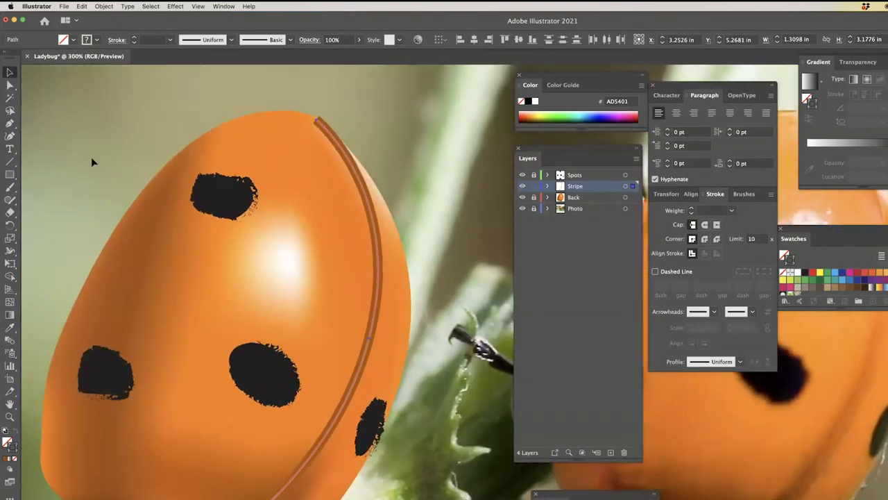
click(99, 128)
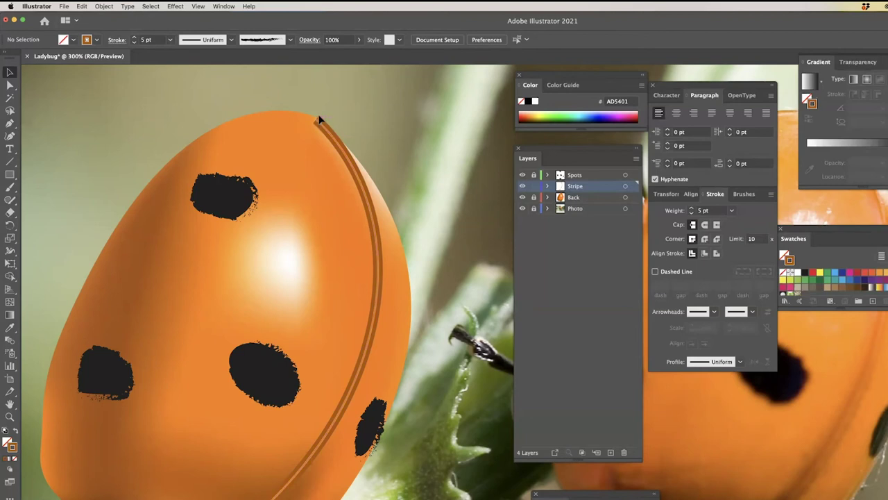
click(358, 172)
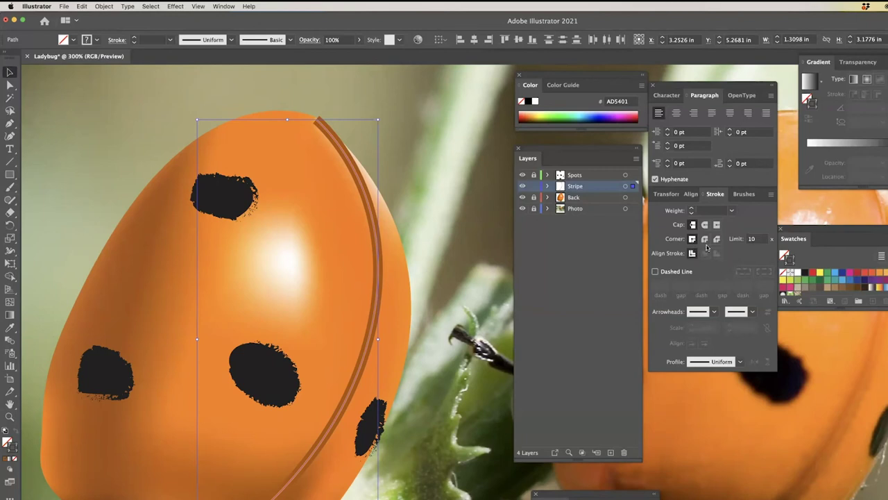
click(705, 225)
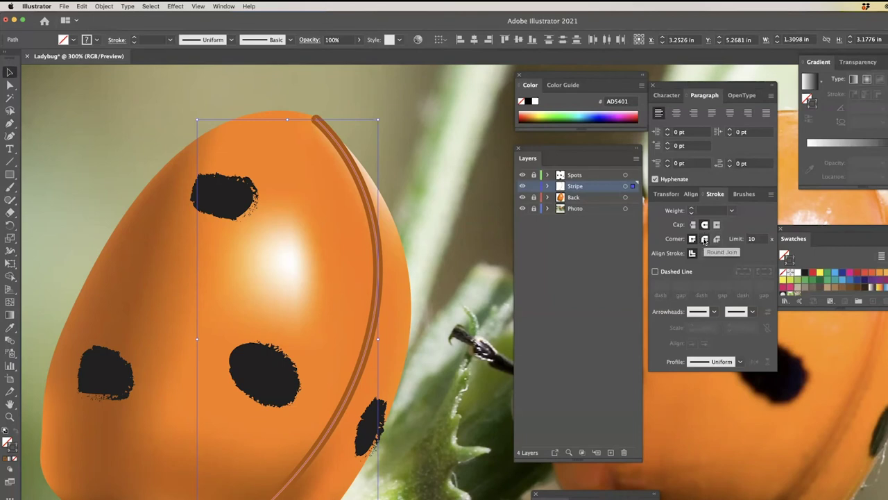
click(705, 240)
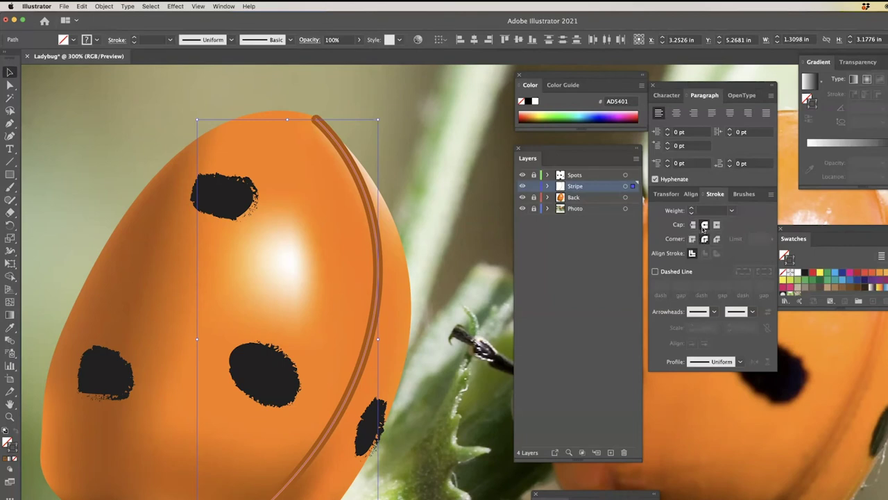
click(704, 228)
click(339, 154)
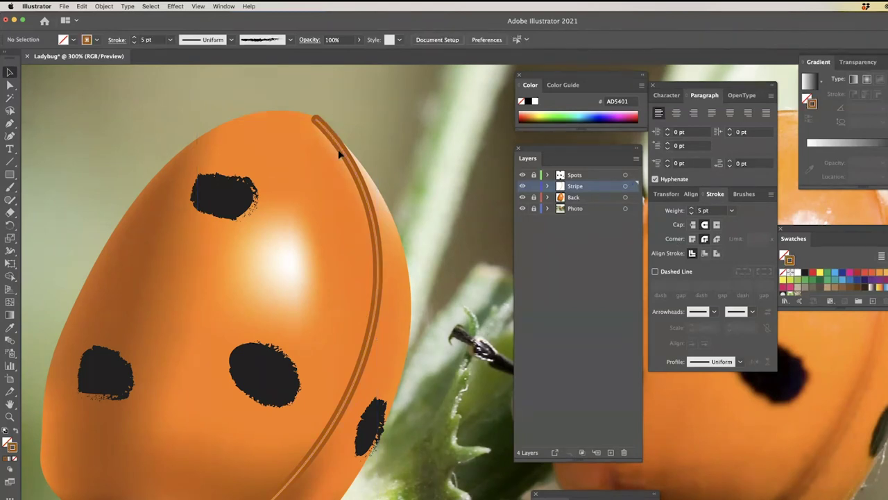
Step: Cut the orange front stripe path, leaving only the brown stripe on the Stripe layer
click(341, 156)
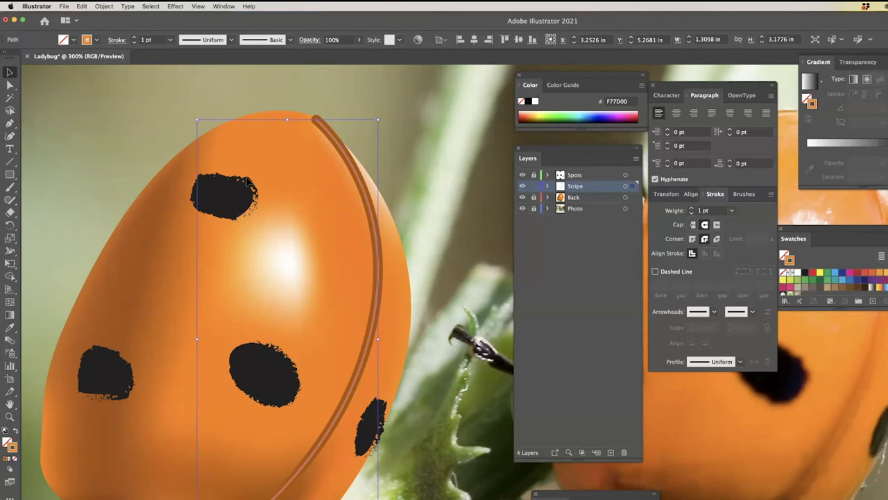
click(391, 177)
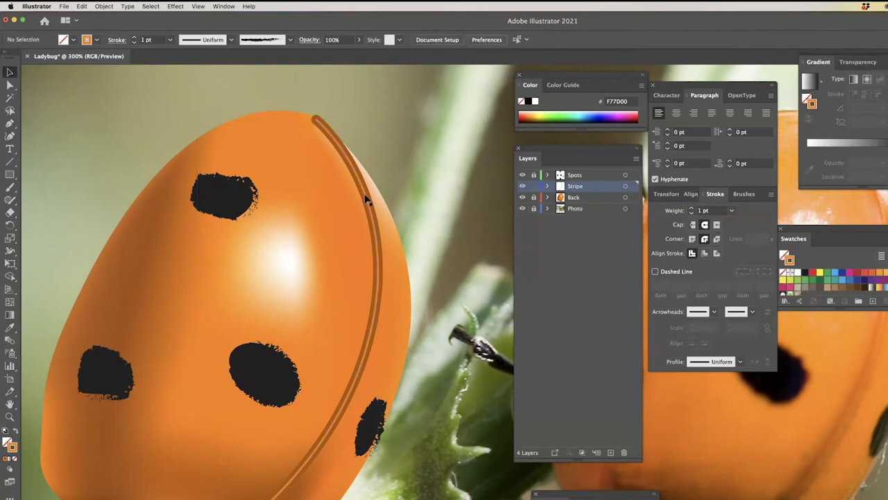
click(367, 199)
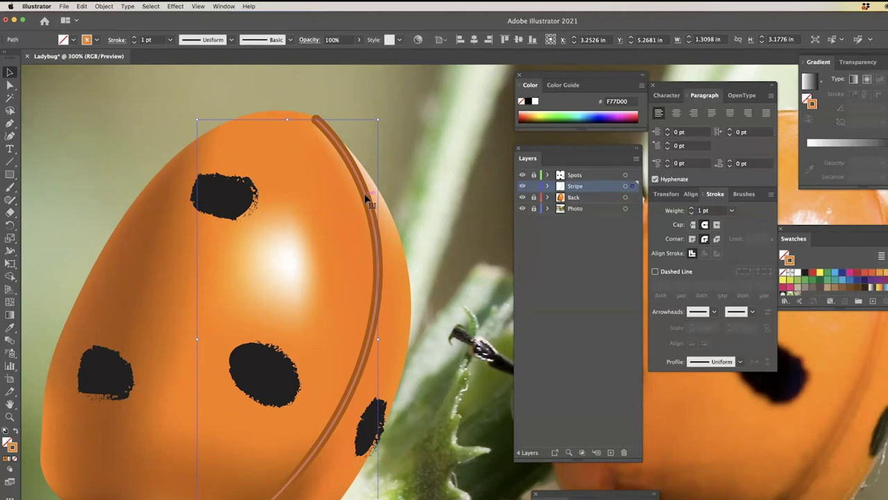
scroll(366, 200, down, 2)
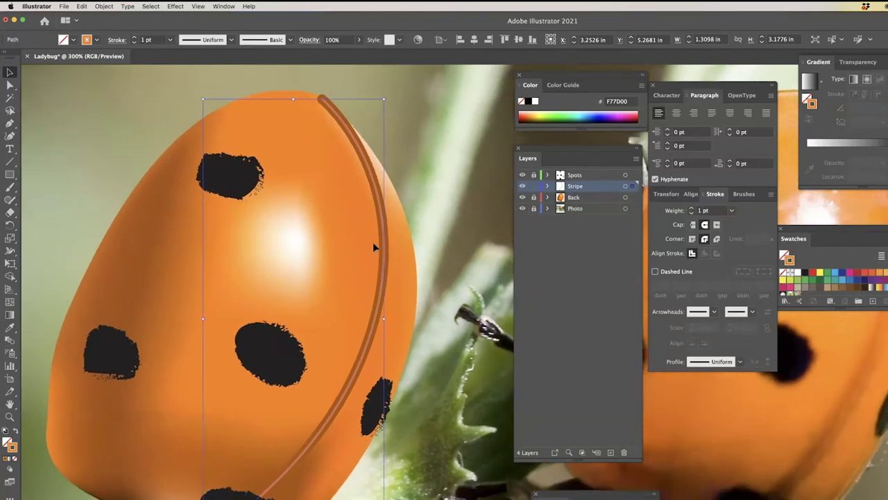
key(super+shift+a)
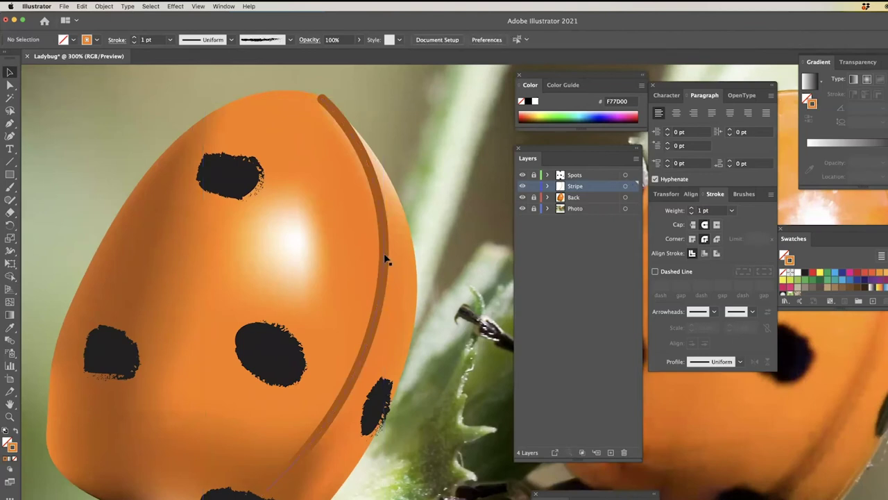
Step: Apply the Charcoal - Feather brush to the brown stripe and set its stroke weight to 0.5 pt
click(387, 258)
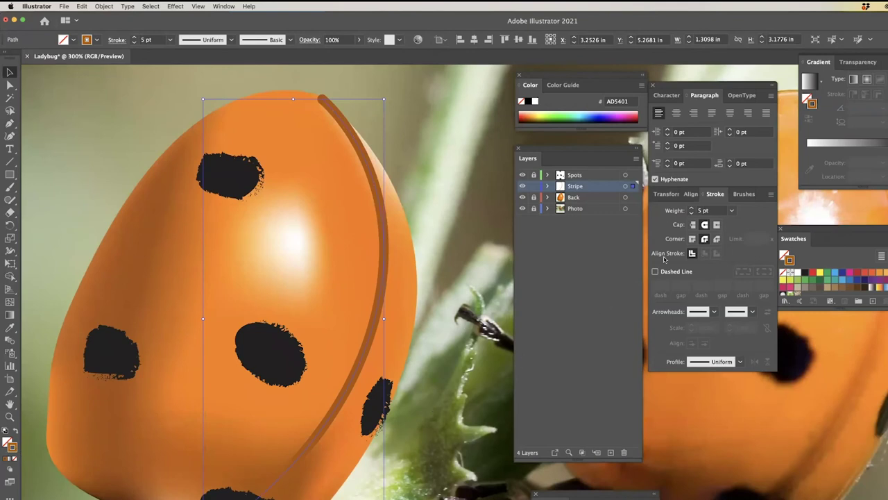
click(737, 196)
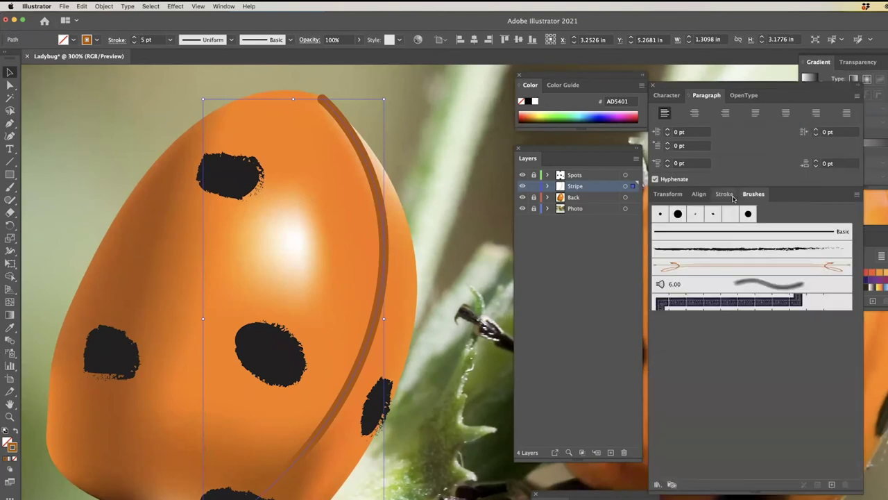
click(737, 249)
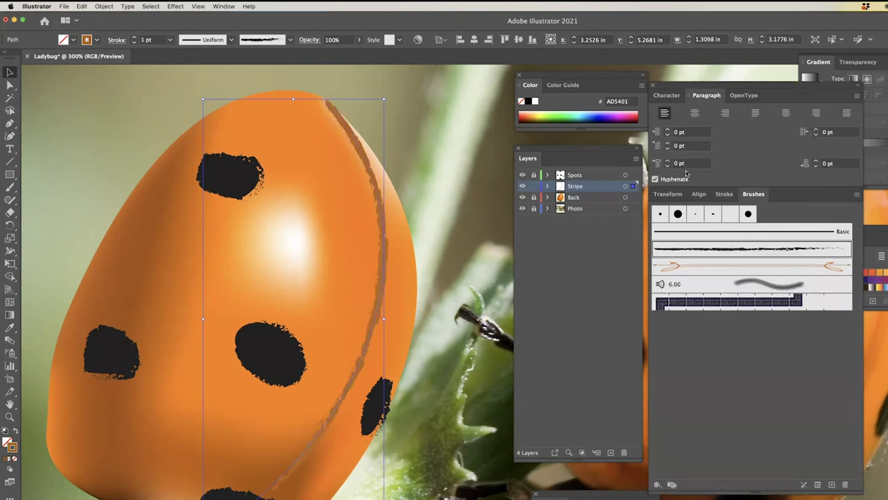
click(725, 195)
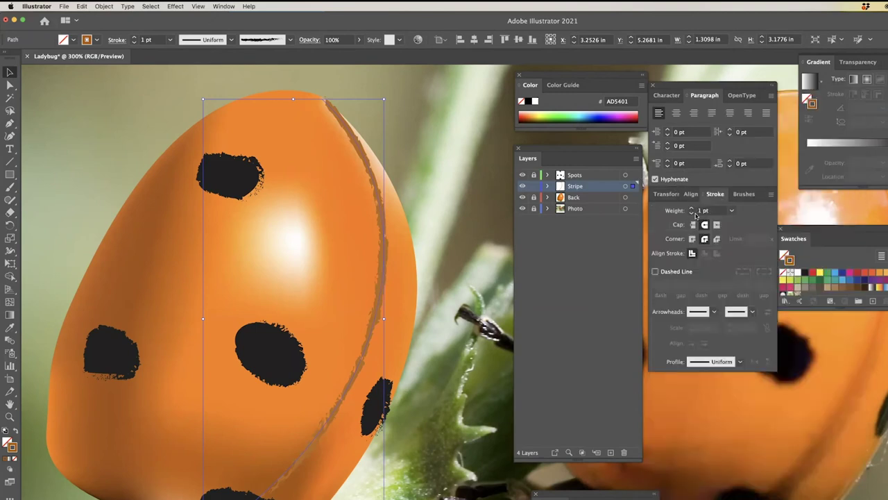
click(691, 214)
click(691, 214)
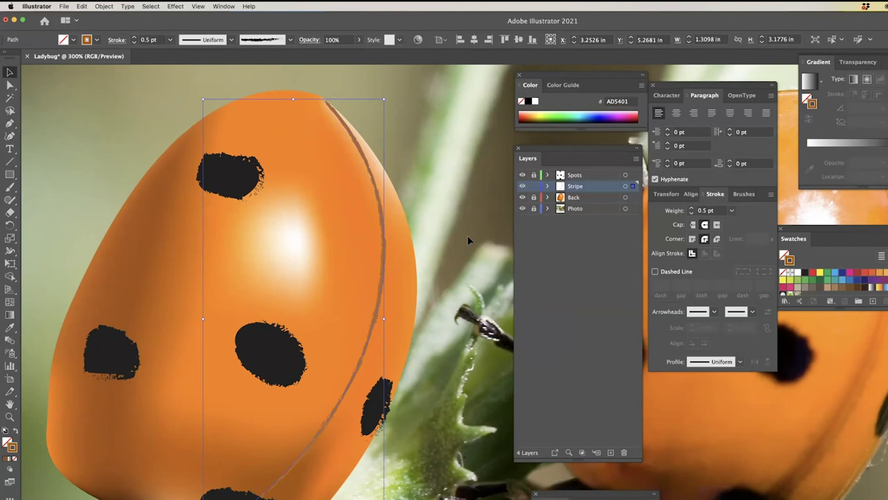
Step: Paste the orange stripe in front of the brown brushed stripe and deselect it
key(super+f)
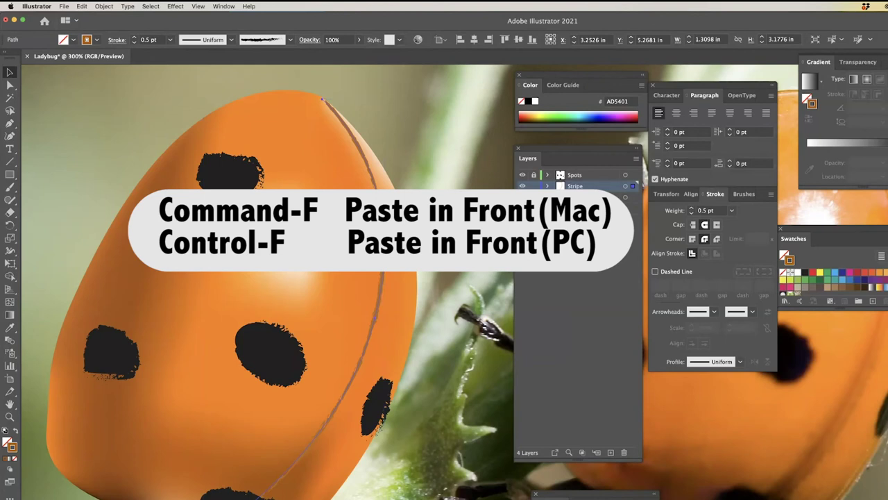
key(super+f)
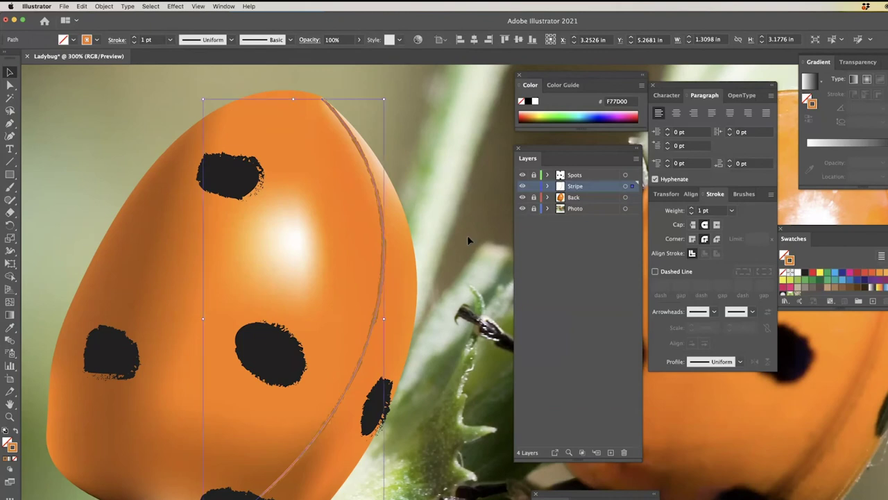
key(super+shift+a)
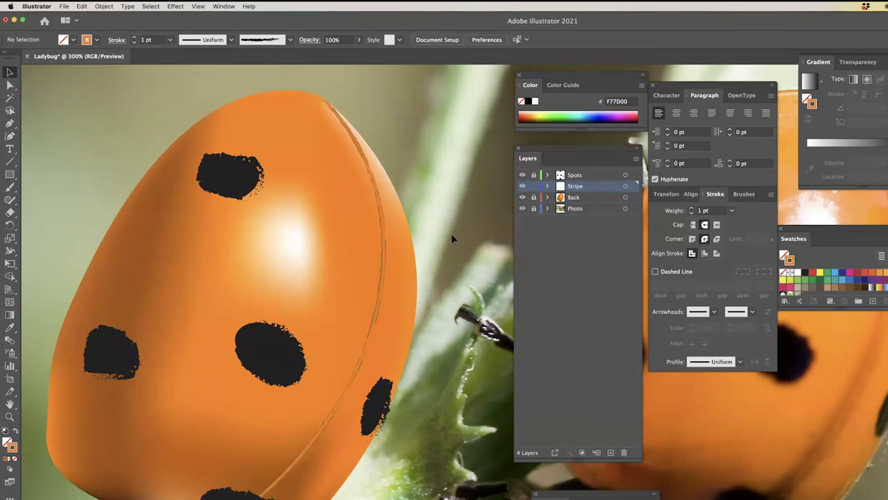
Step: Compare the layered stripe with the photo's seam and cut the orange front path again
scroll(451, 238, right, 2)
scroll(451, 233, right, 8)
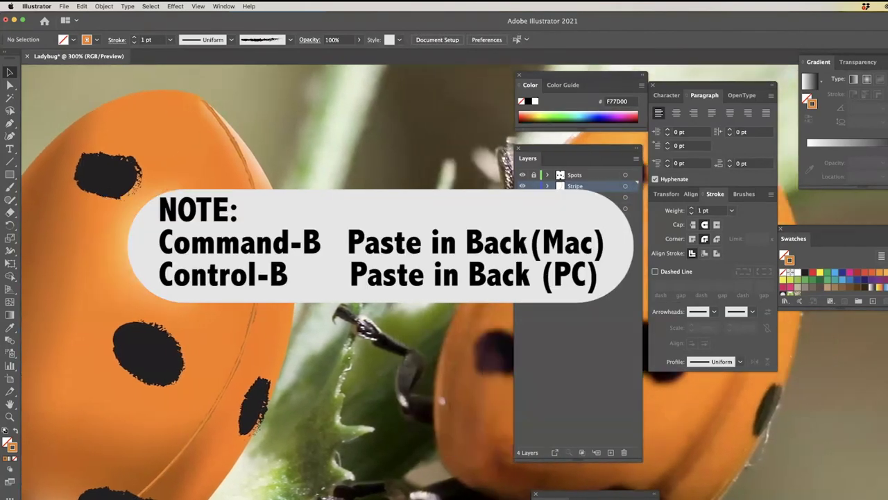
scroll(410, 277, right, 12)
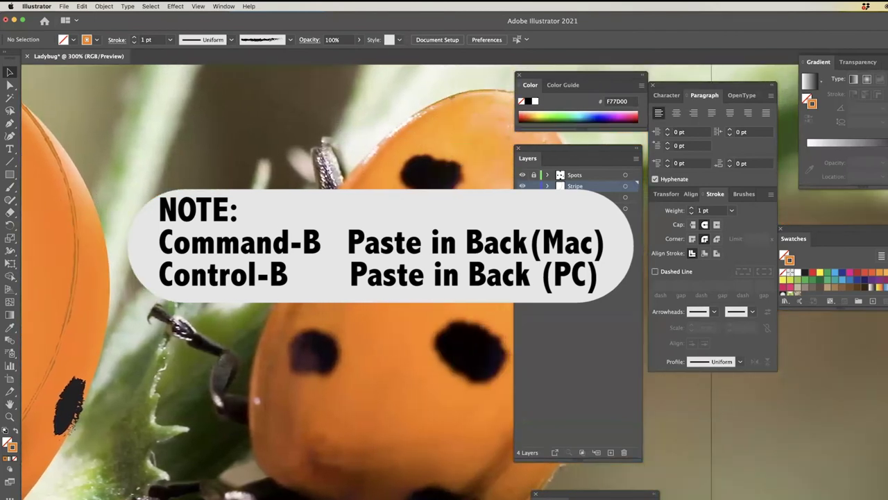
scroll(278, 278, right, 2)
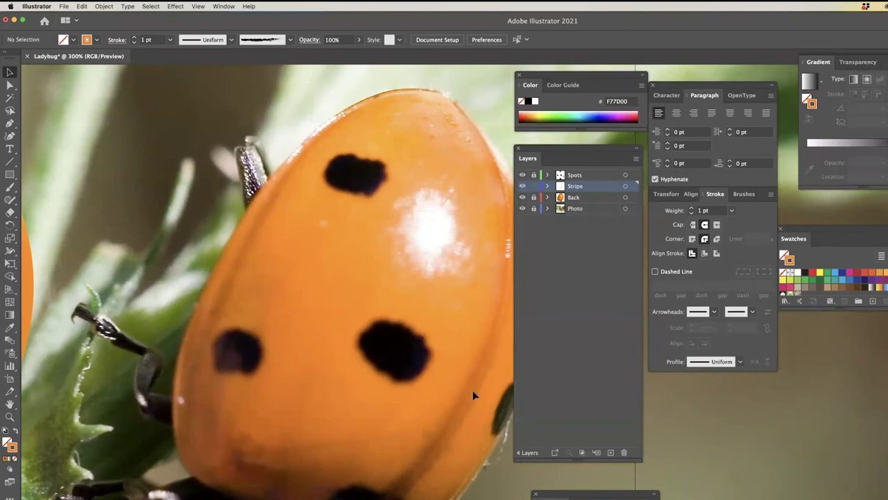
scroll(262, 238, left, 10)
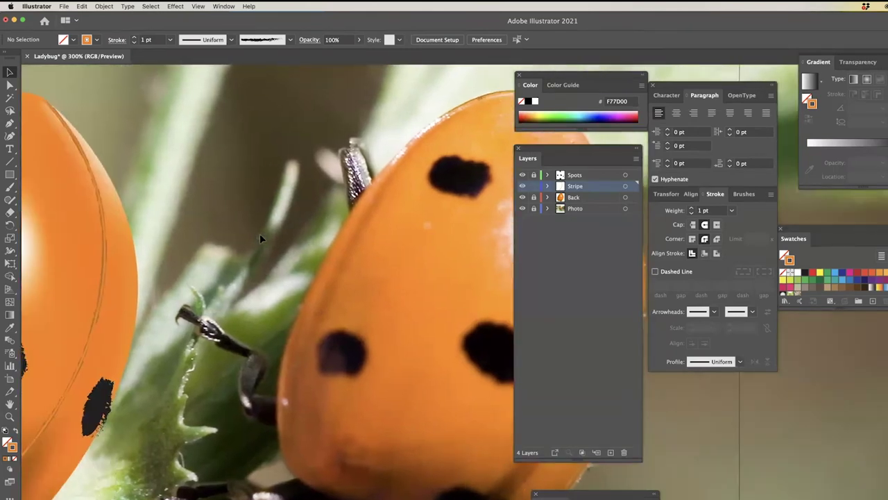
scroll(260, 238, left, 5)
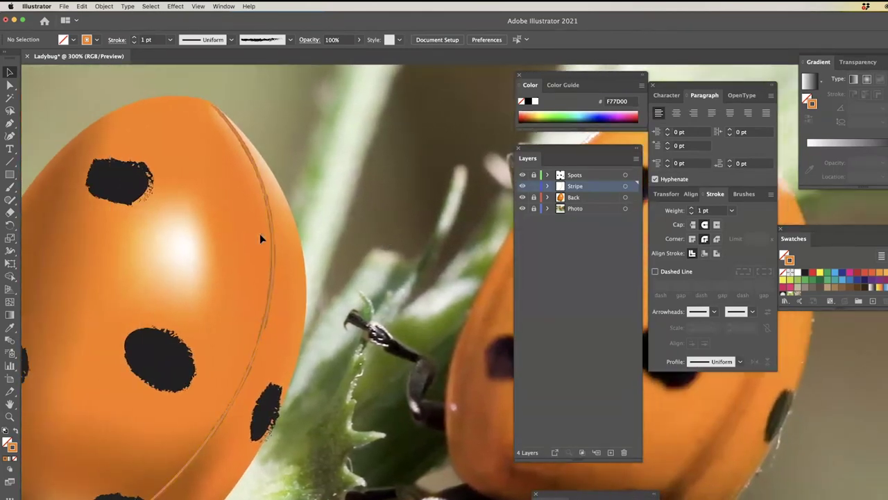
click(273, 245)
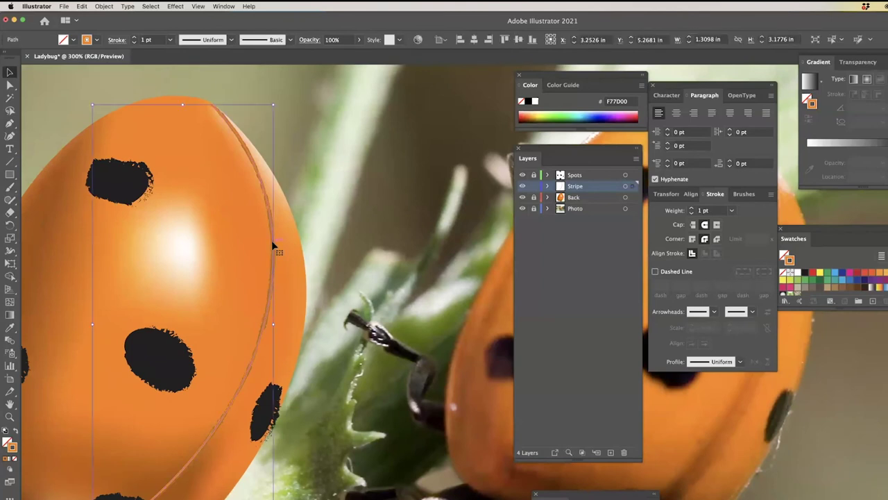
key(super+shift+b)
key(super+shift+a)
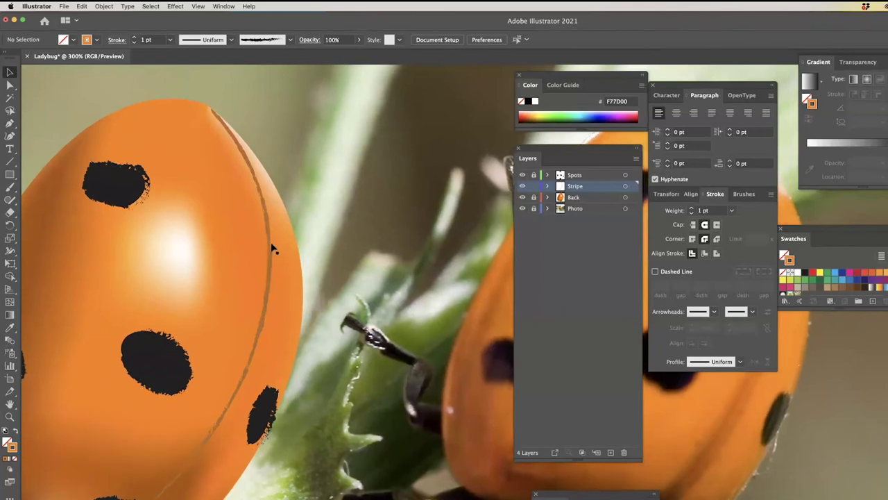
Step: Set the brown brushed stripe's stroke weight to 1 pt and restore the orange stripe in front of it, with nothing selected
click(272, 249)
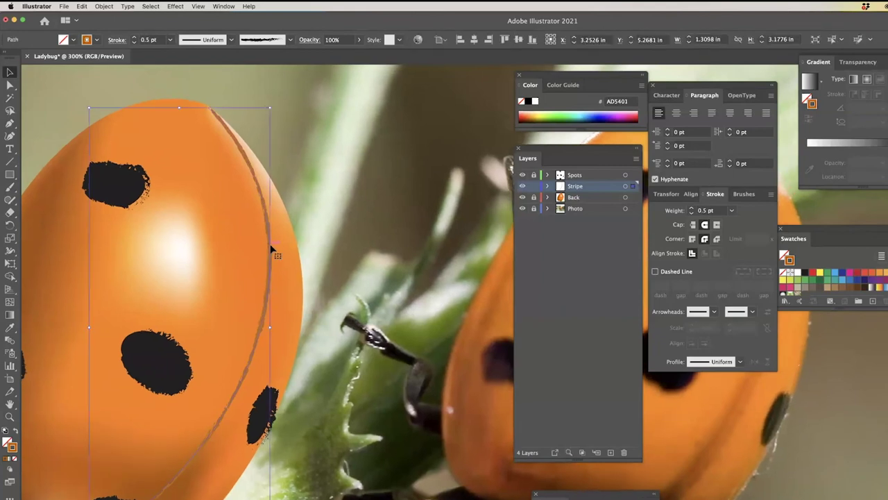
click(692, 208)
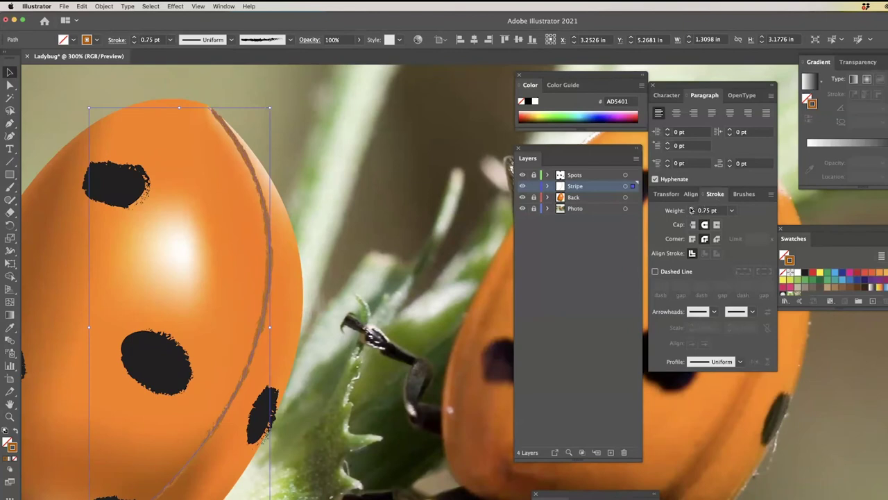
click(691, 208)
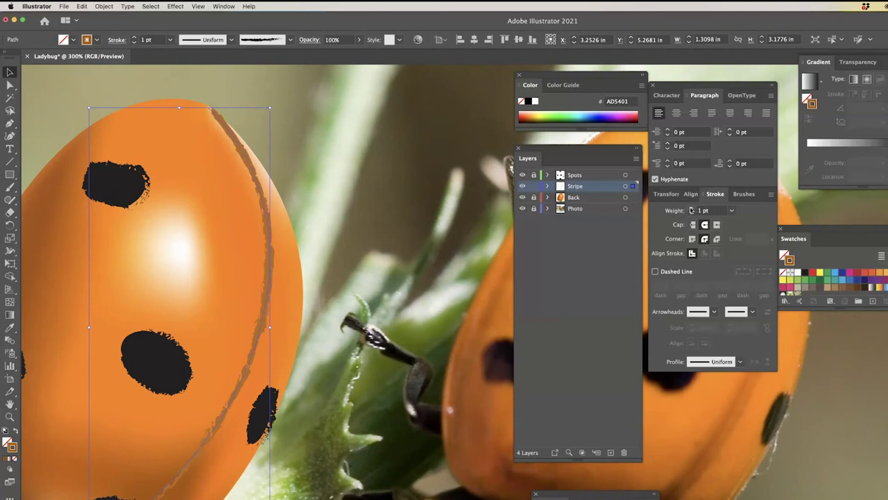
click(399, 251)
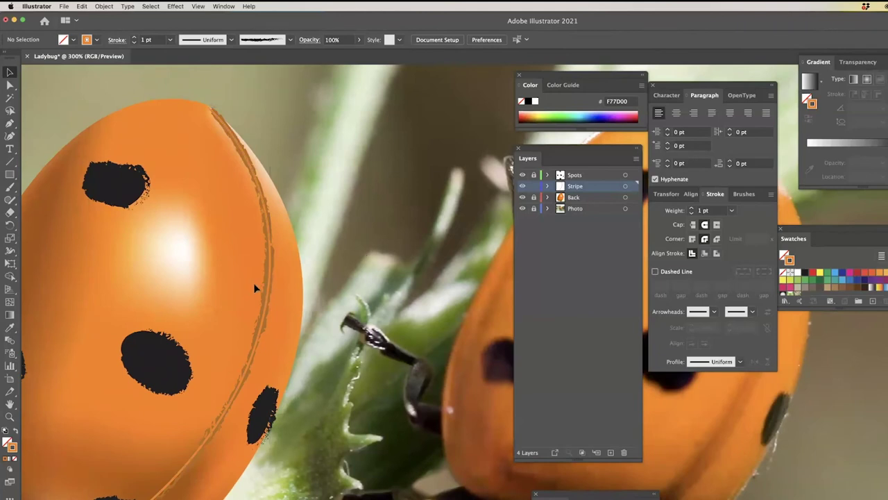
Step: Recolor the orange front stripe with the darker brown (954300) sampled from the photo's lower seam, as stroke with no fill
click(267, 301)
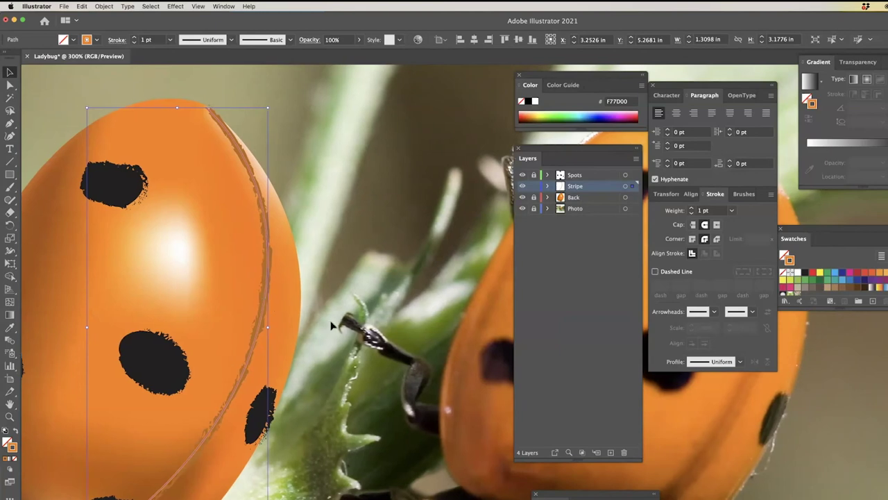
scroll(333, 324, right, 3)
scroll(323, 324, right, 5)
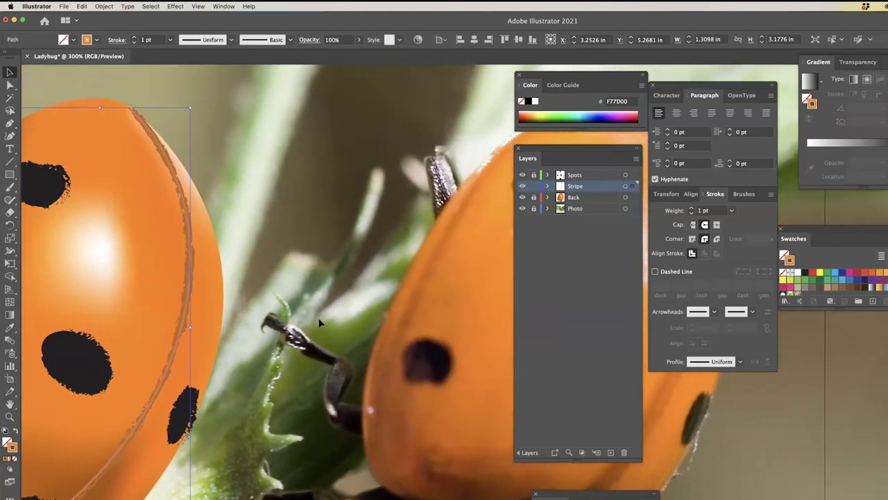
scroll(317, 321, right, 10)
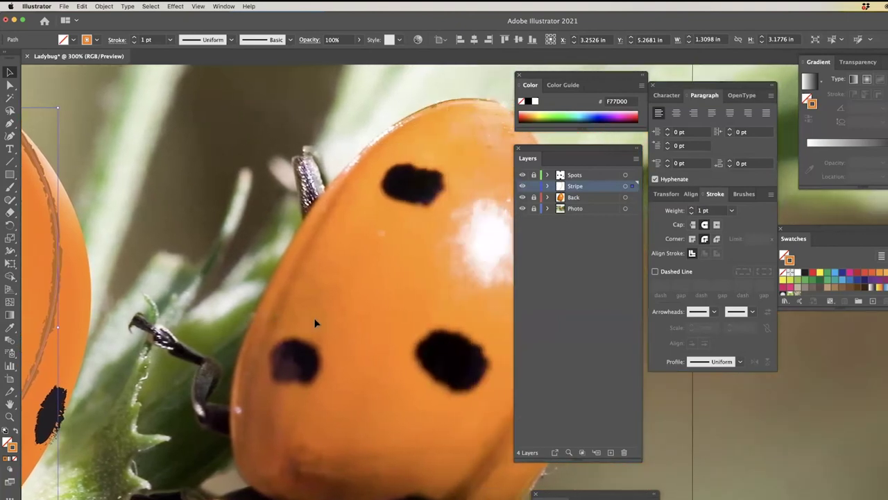
scroll(315, 322, right, 2)
scroll(314, 323, left, 6)
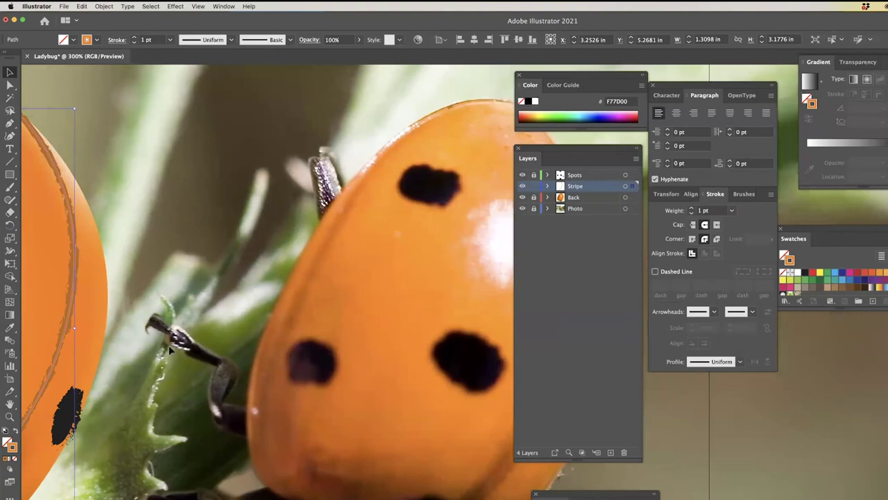
click(10, 328)
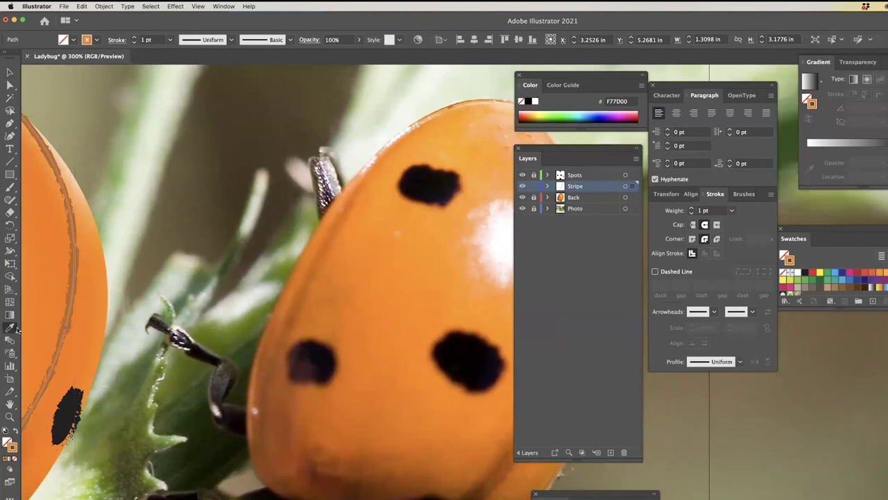
click(493, 474)
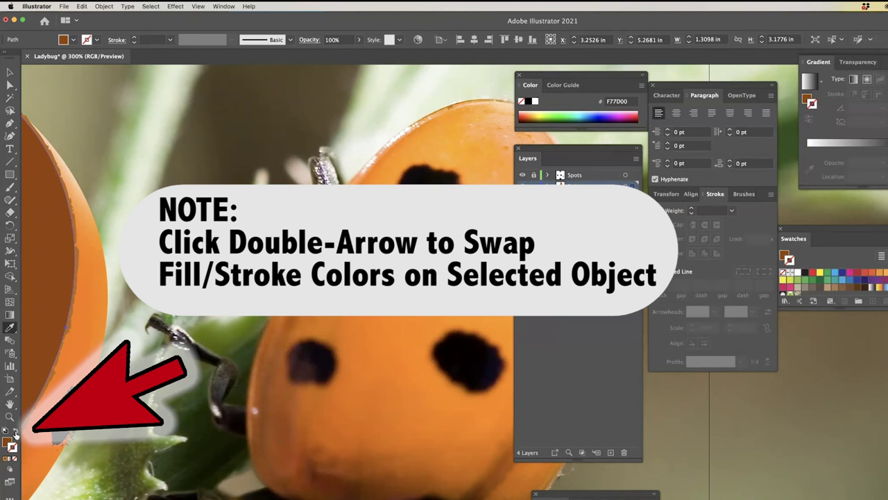
click(15, 431)
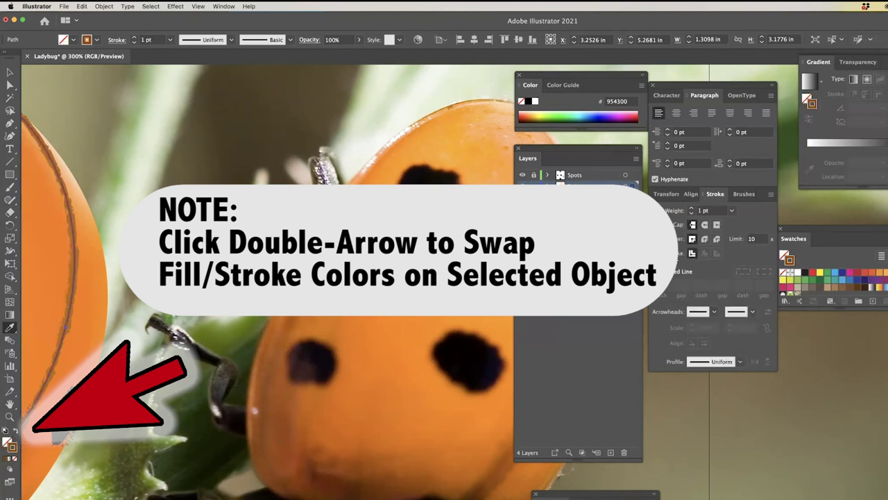
Step: Apply the Charcoal - Feather brush to the dark brown front stripe and set its stroke weight to 0.25 pt
click(747, 196)
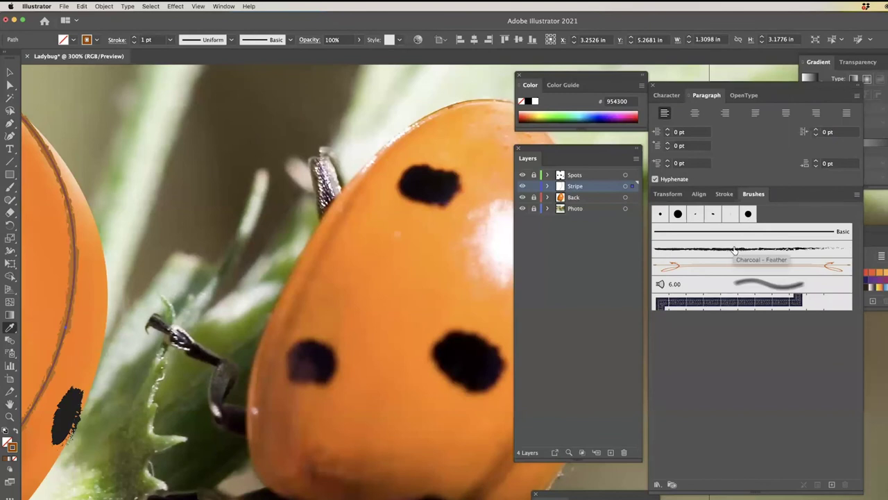
click(735, 250)
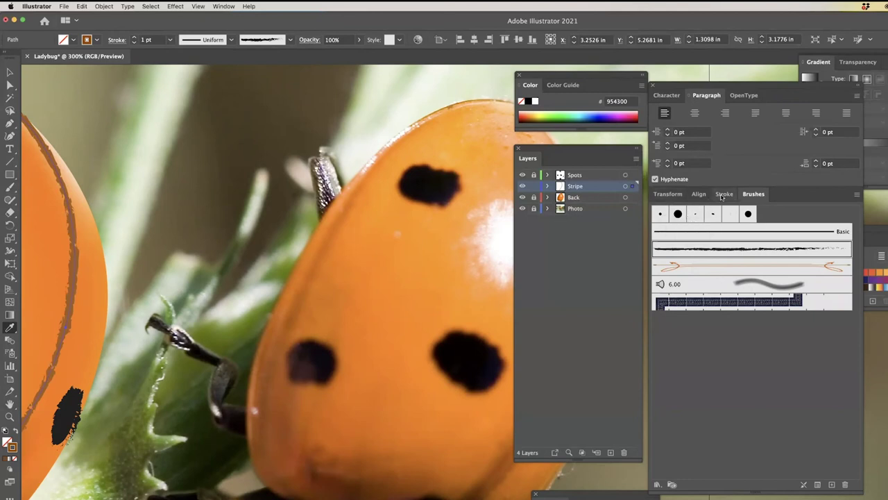
click(724, 194)
click(692, 213)
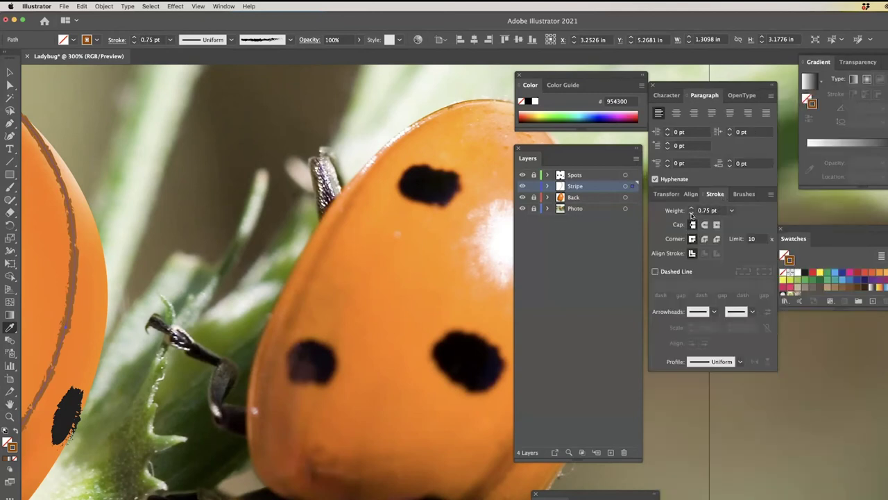
click(691, 213)
click(691, 213)
scroll(250, 198, left, 5)
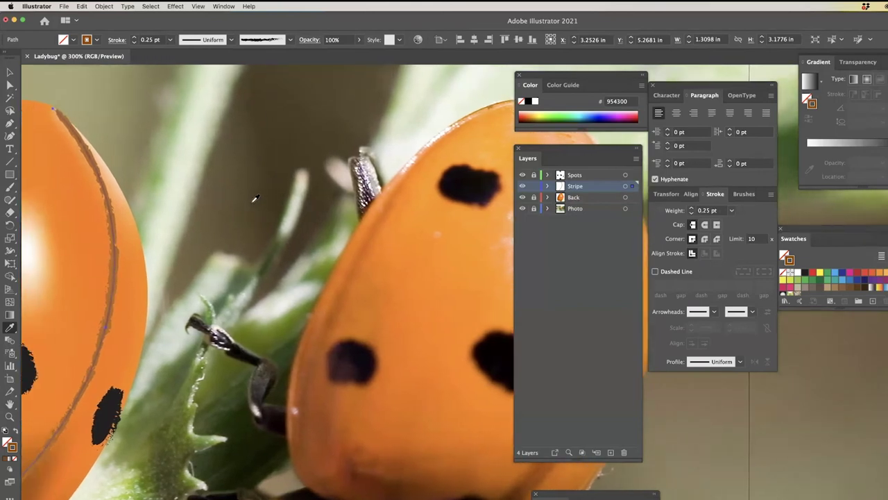
Step: Deselect the brushed stripe and compare the whole drawn ladybug back with the photo's ladybug
scroll(47, 90, left, 2)
key(v)
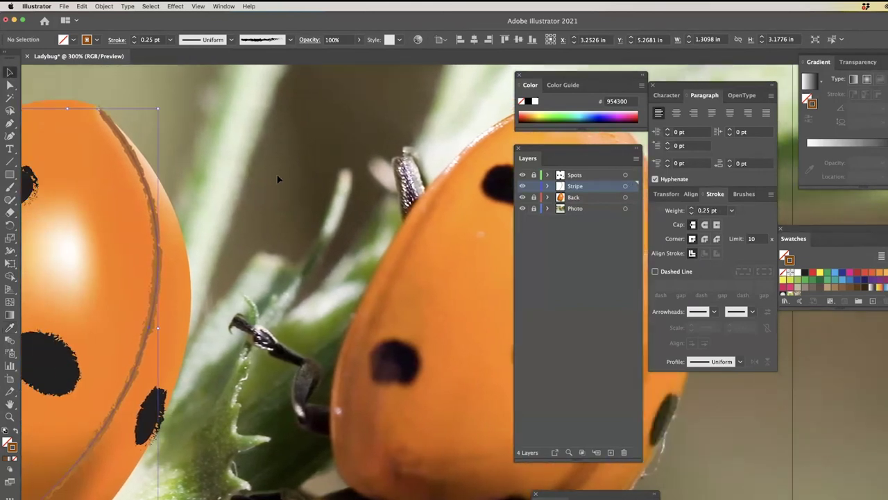
click(277, 179)
key(super+minus)
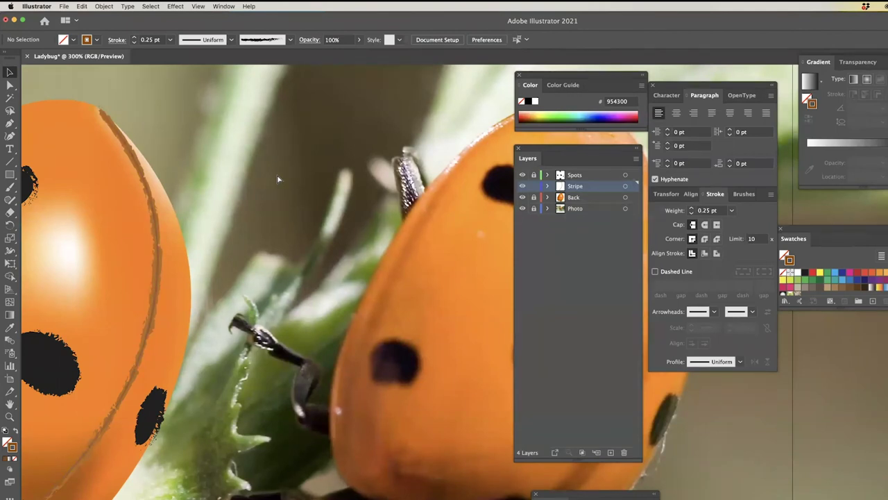
drag(333, 210, 267, 198)
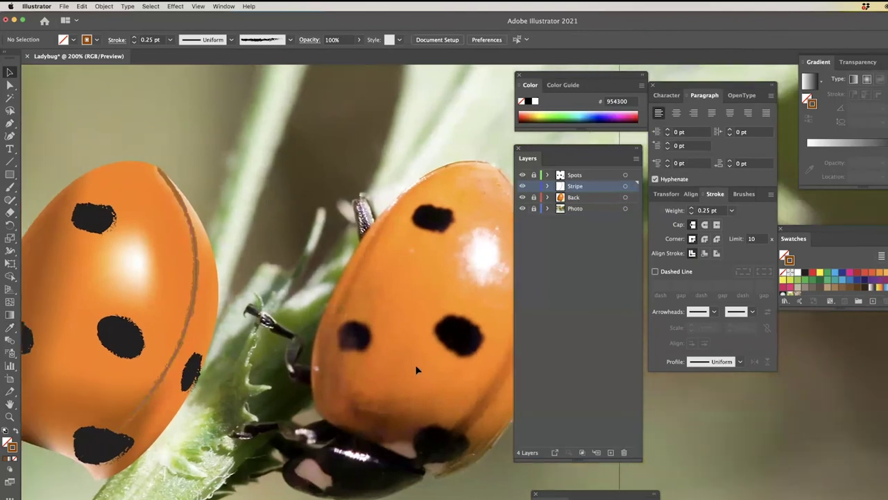
scroll(432, 371, right, 1)
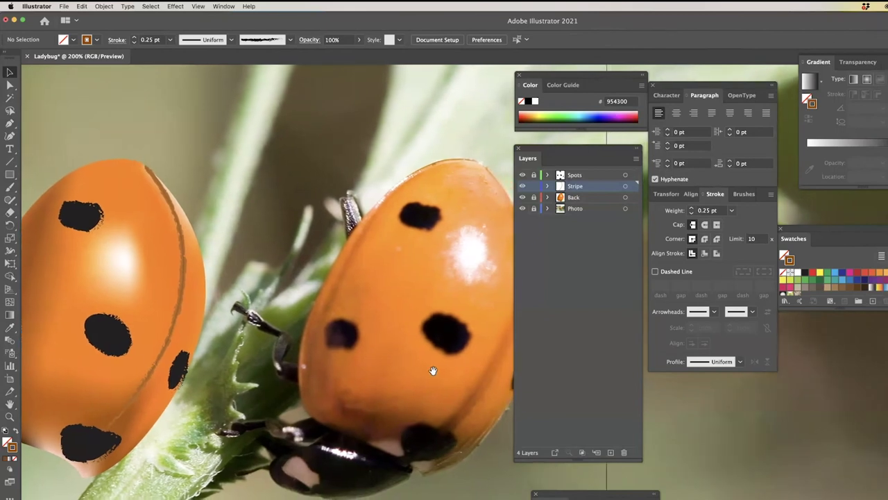
scroll(432, 371, left, 3)
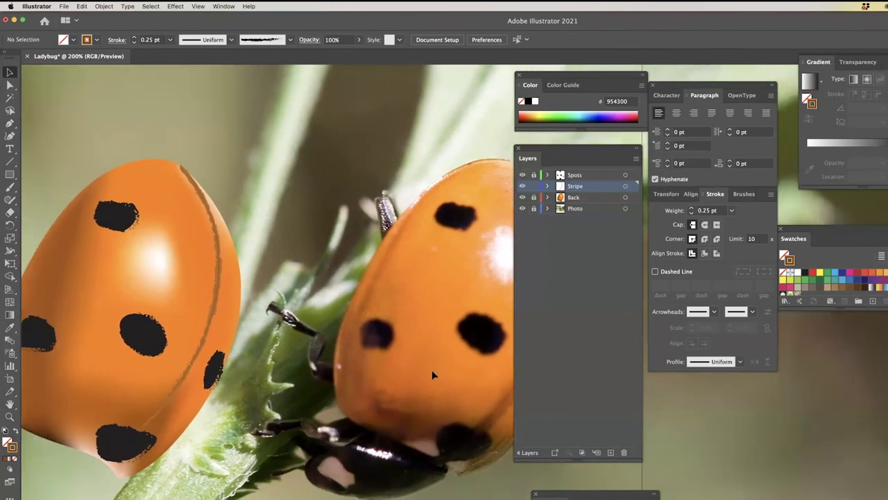
key(super+minus)
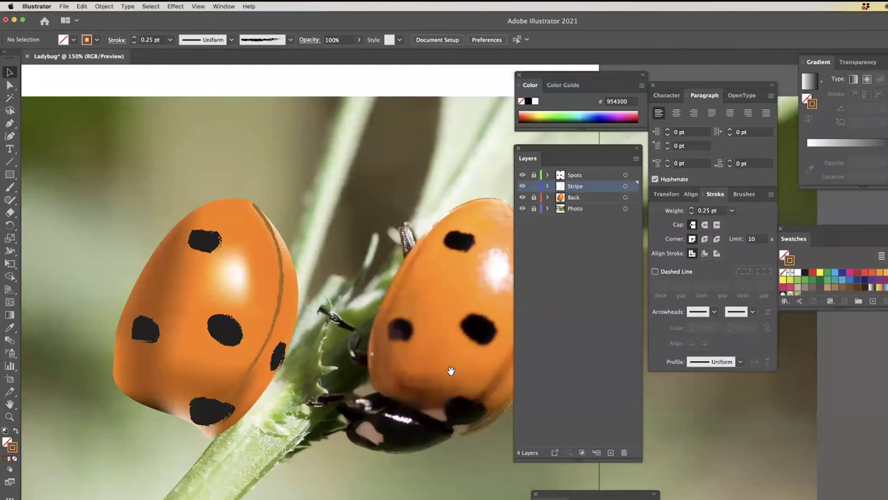
scroll(393, 364, right, 2)
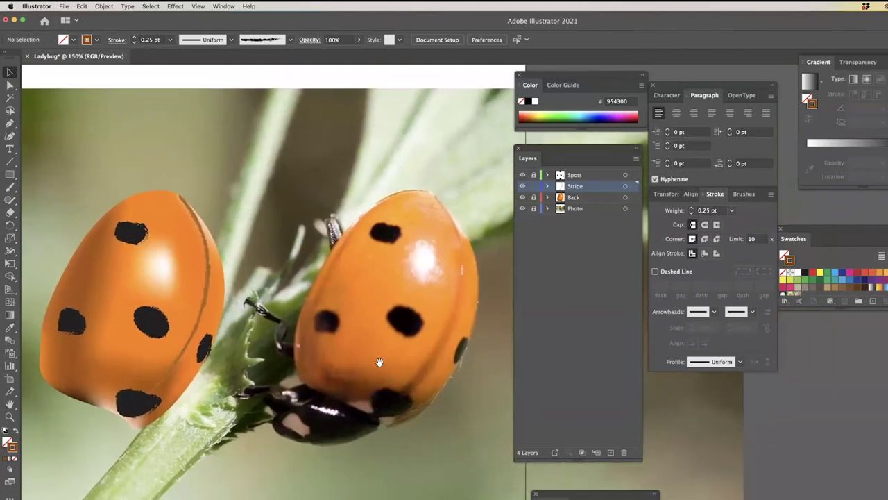
Step: Save the document as LadybugDemo.ai in Downloads, in Adobe Illustrator format with the Illustrator 2020 version options
key(super+shift+s)
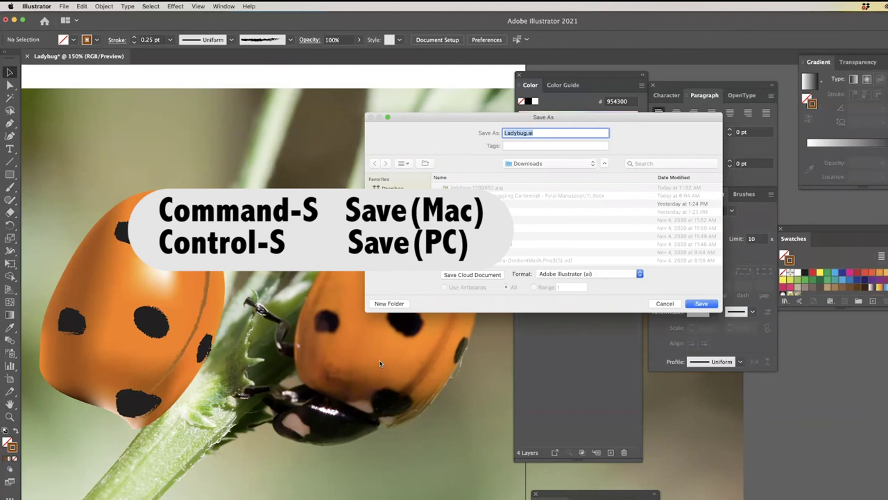
click(525, 132)
text(Demo)
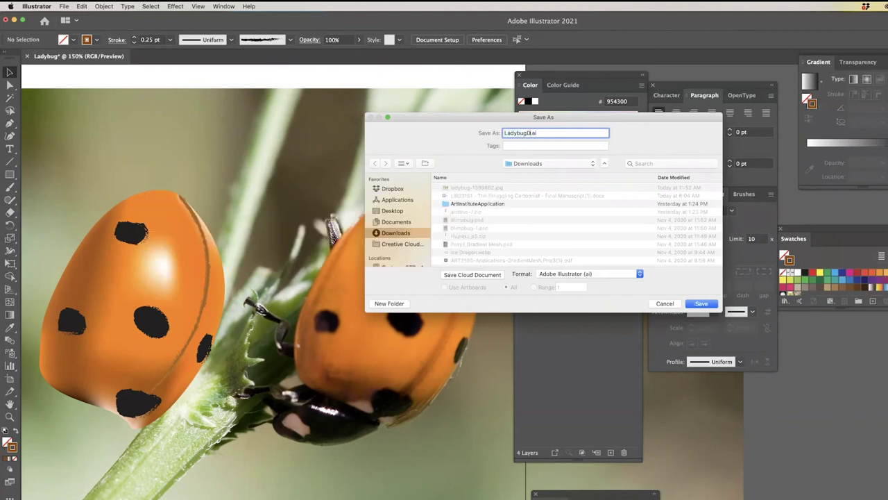
key(Return)
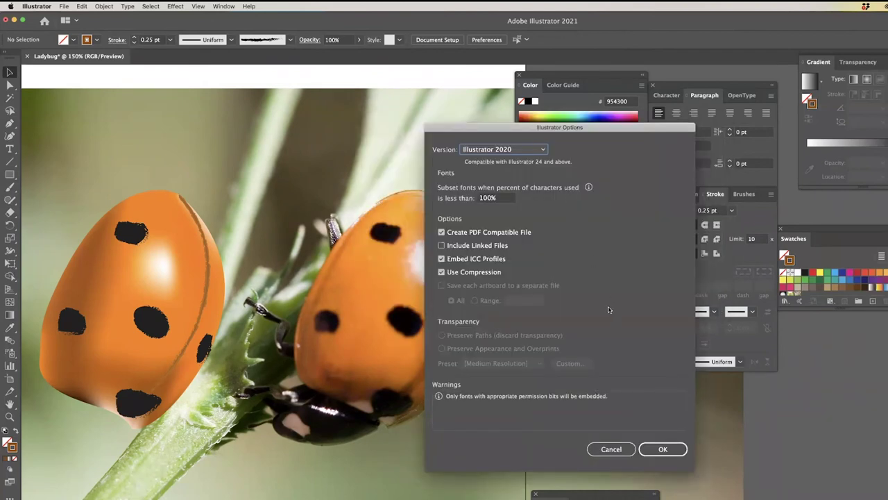
click(664, 450)
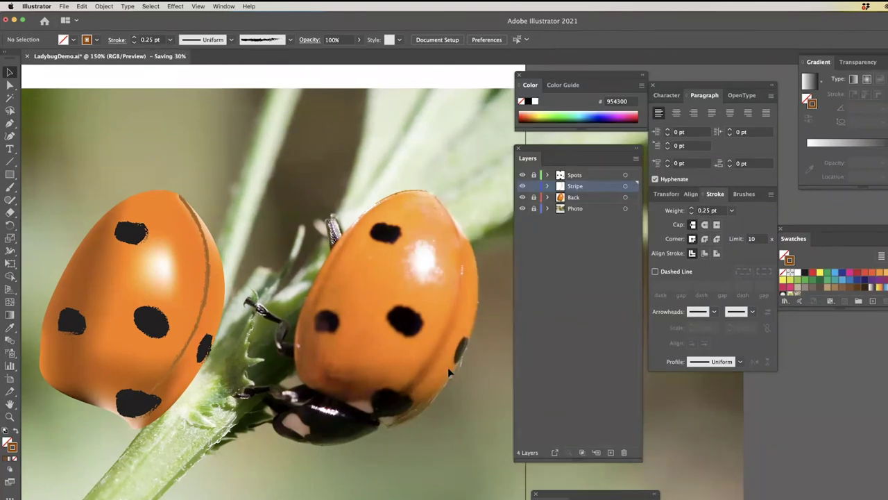
Step: Lock the Stripe layer and create a new layer named Highlight directly above it
scroll(434, 365, left, 3)
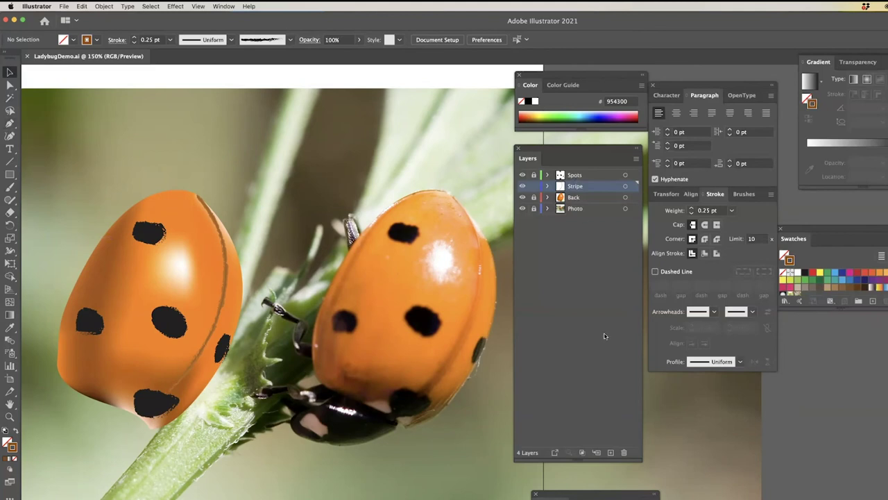
click(533, 186)
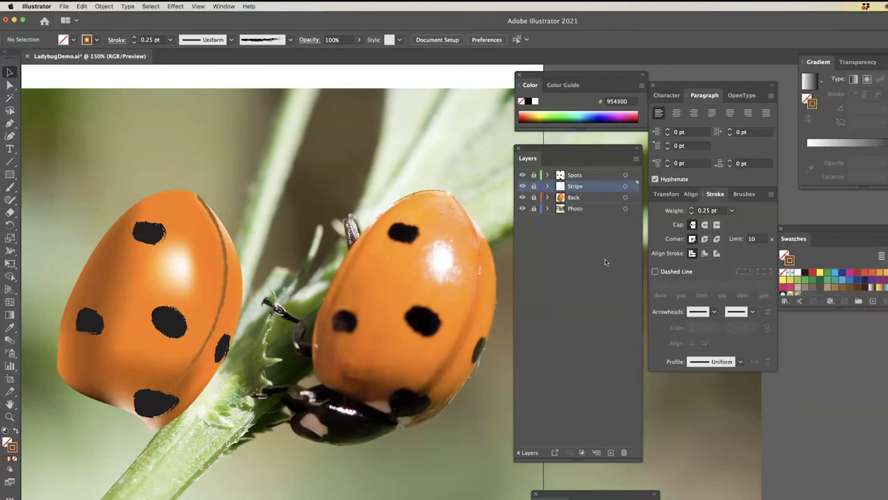
click(610, 452)
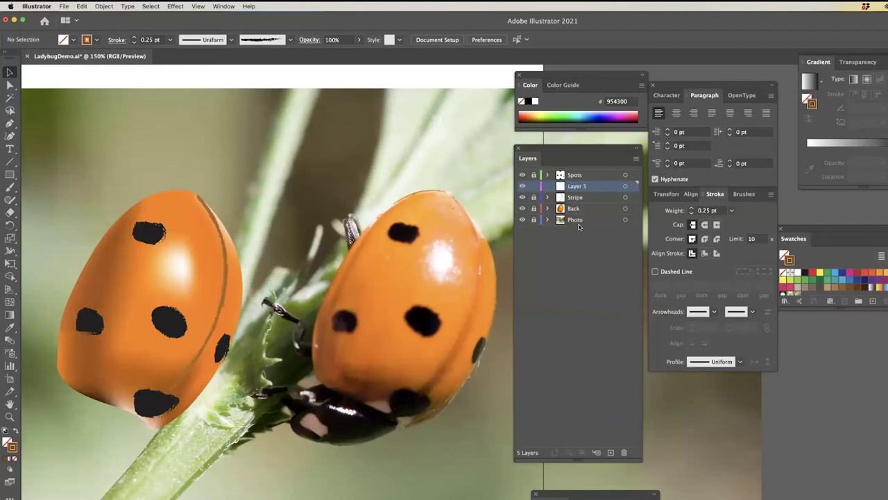
double_click(577, 188)
text(Highlight)
key(Return)
Step: Draw a closed curved Pen path about 0.26 by 0.30 in around the bright highlight on the photo's ladybug
click(10, 123)
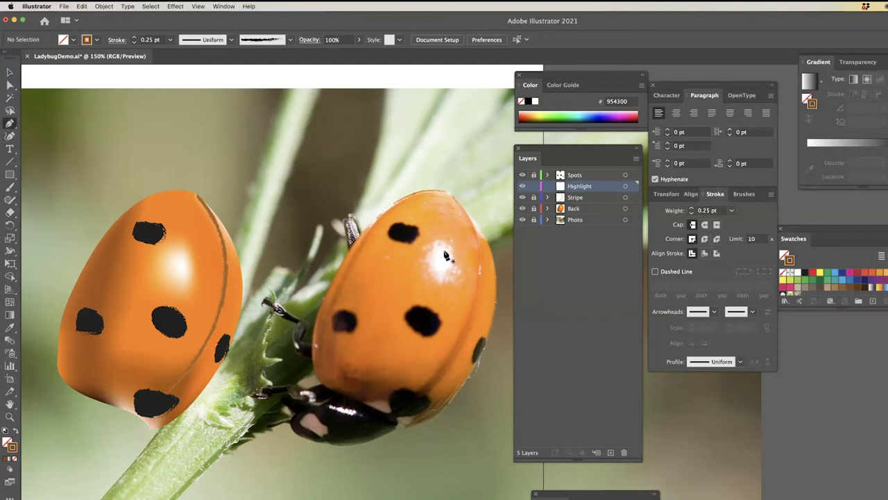
mouse_move(446, 255)
mouse_down()
mouse_move(455, 280)
mouse_move(446, 254)
mouse_move(431, 256)
mouse_up()
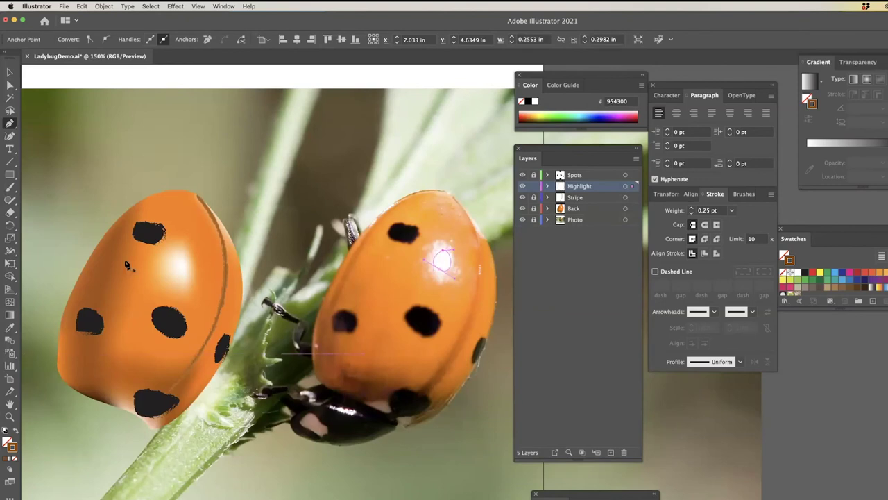
click(10, 71)
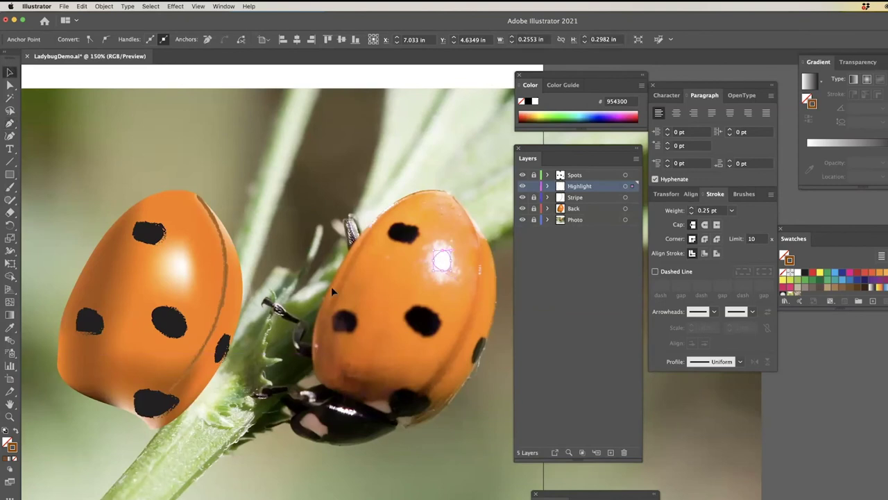
Step: Give the highlight shape a white (FFFFFF) fill and a white 1 pt stroke
click(5, 431)
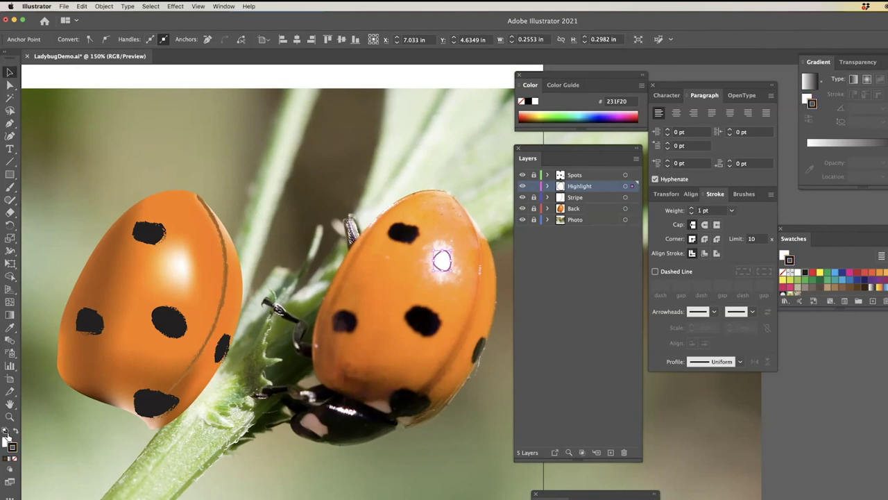
click(16, 431)
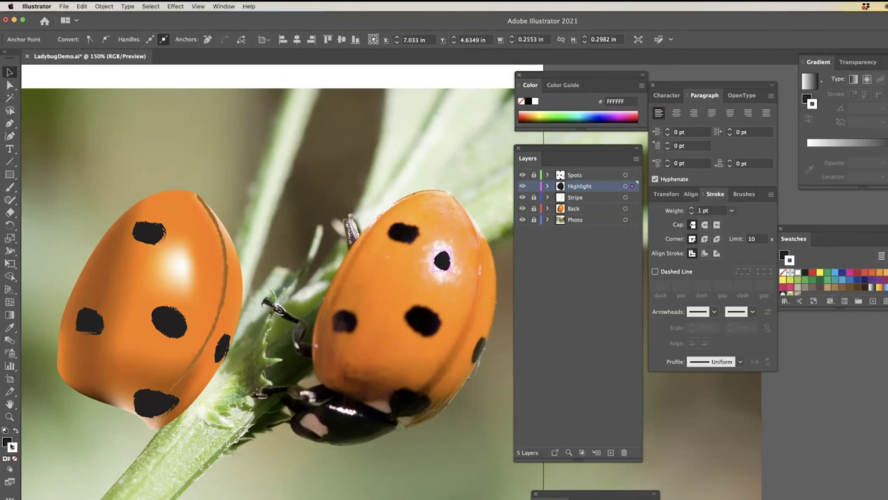
click(6, 442)
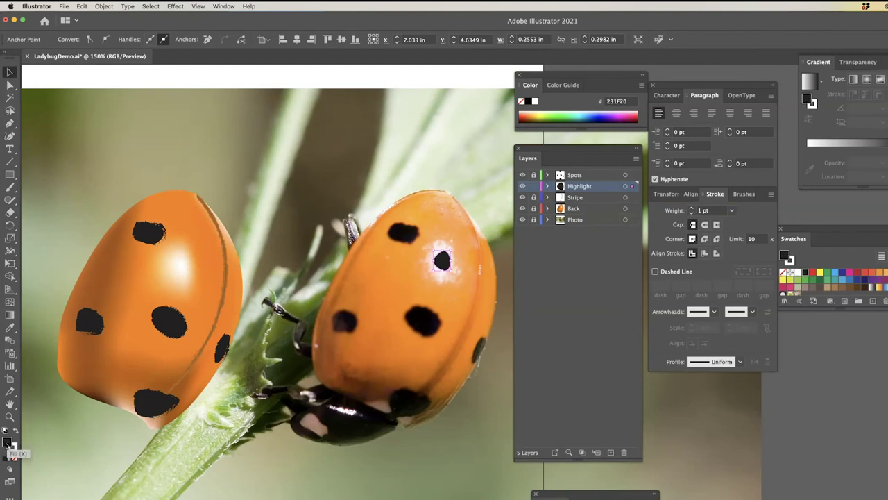
click(535, 102)
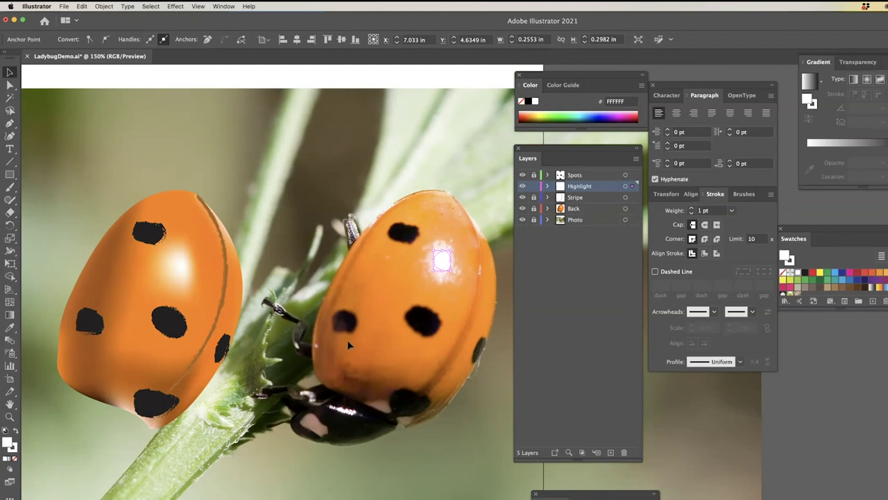
Step: Open the Artistic_Watercolor brush library and enlarge it so that all its brushes can be seen
click(743, 196)
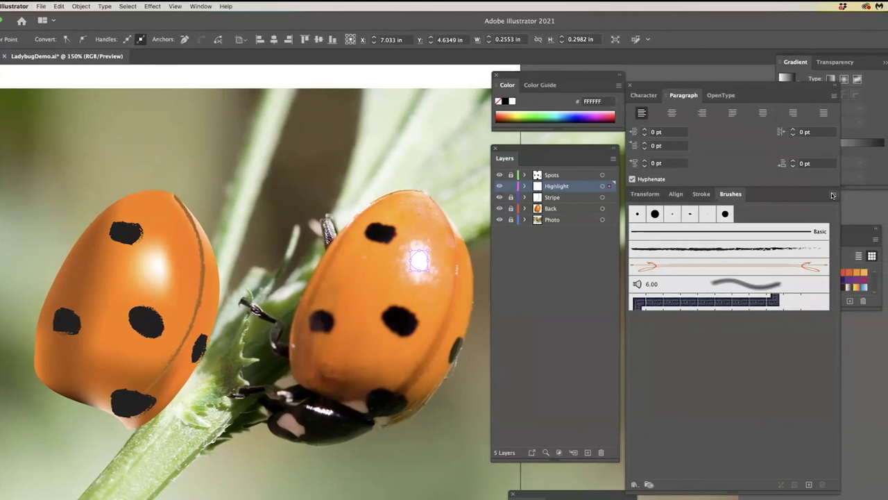
click(836, 196)
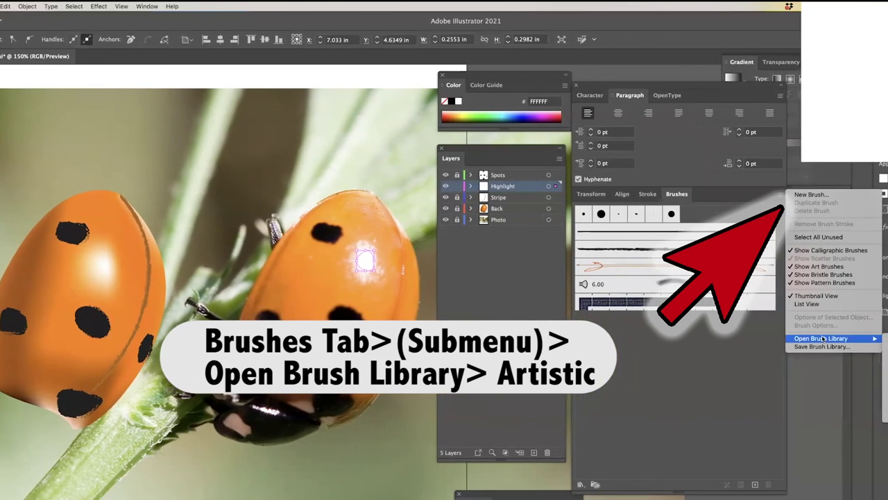
mouse_move(833, 338)
mouse_move(887, 346)
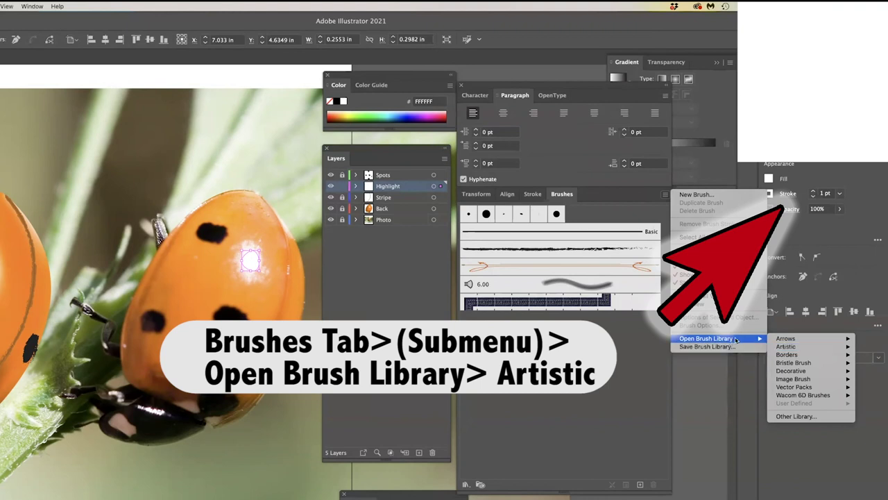
mouse_move(740, 337)
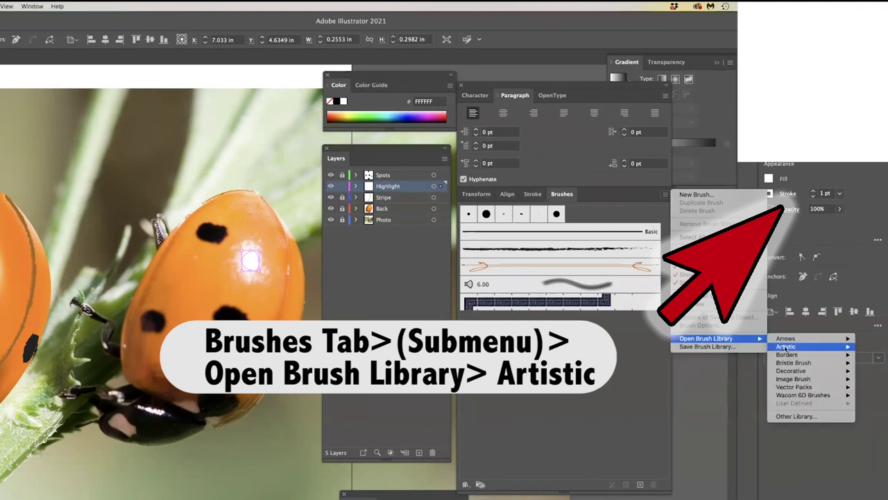
mouse_move(784, 347)
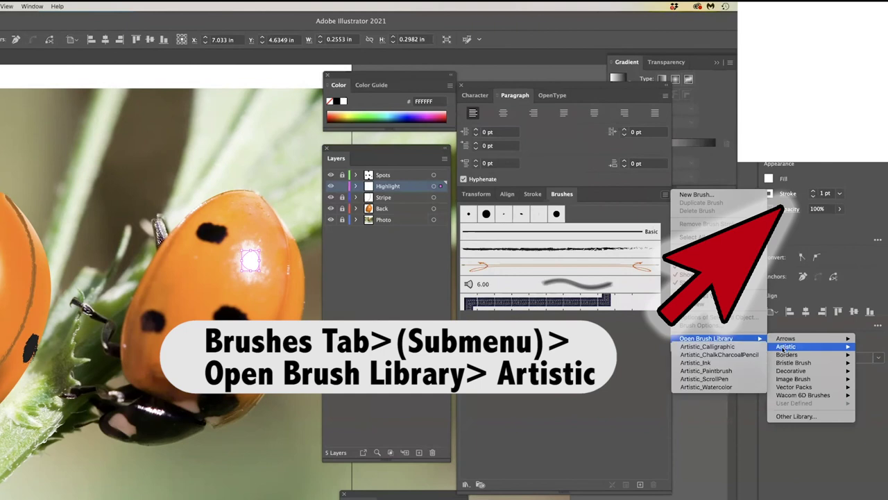
click(742, 388)
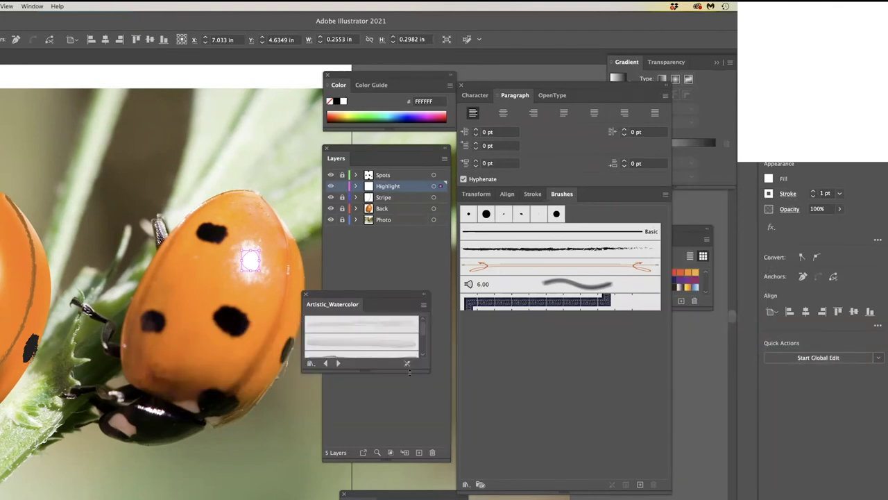
drag(415, 372, 415, 496)
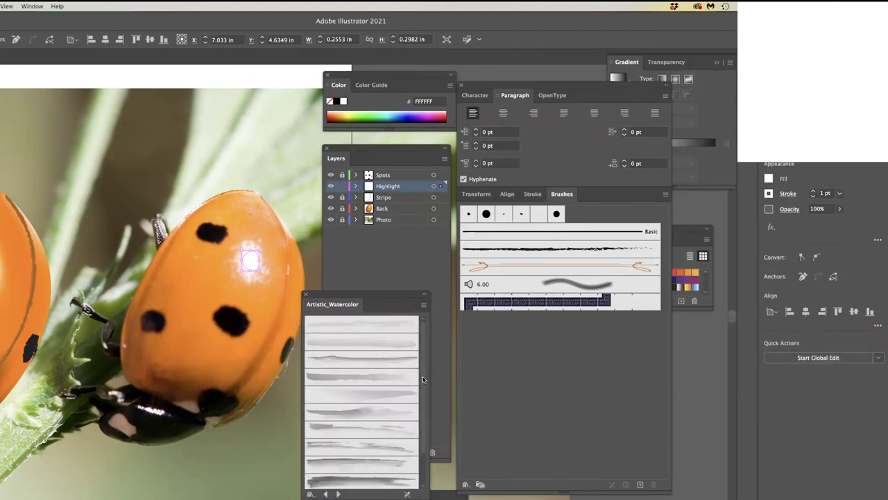
drag(396, 300, 396, 238)
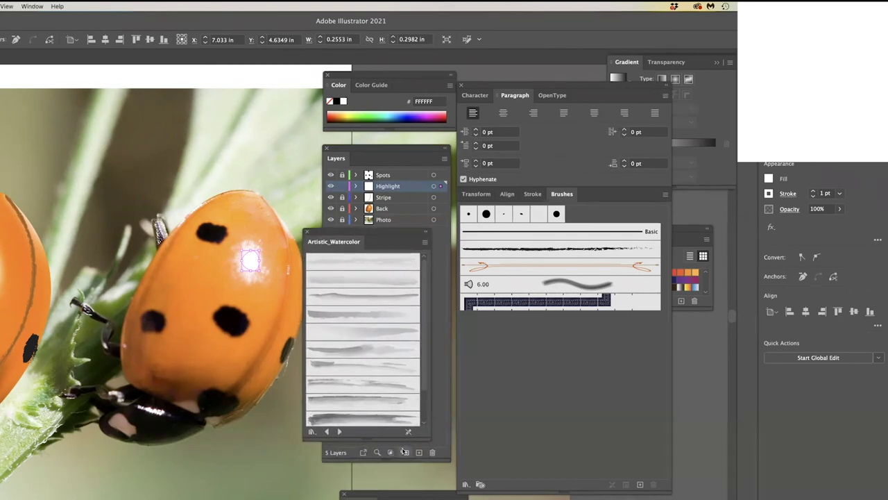
drag(415, 436, 415, 495)
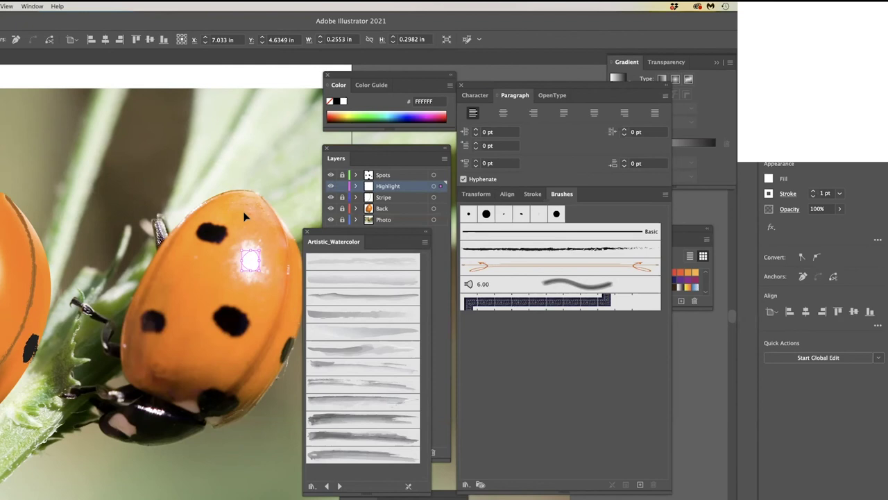
Step: Try out various Artistic_Watercolor brushes on the outline of the white highlight shape
click(370, 367)
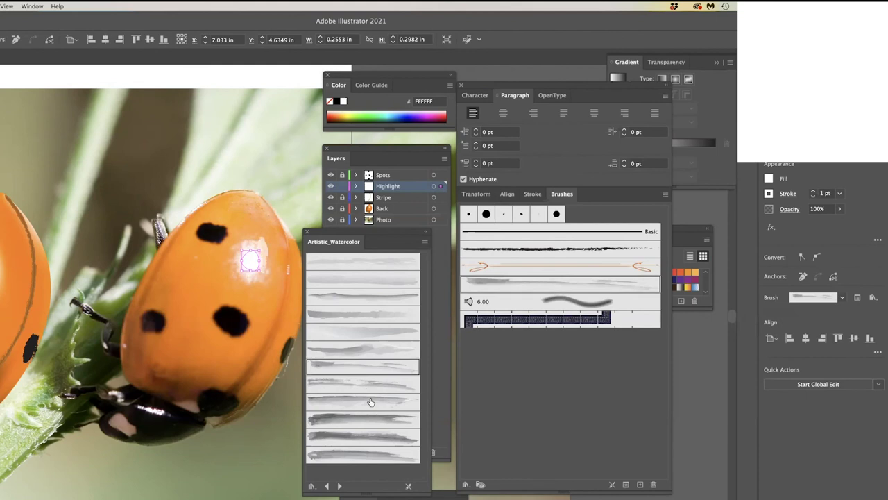
click(372, 422)
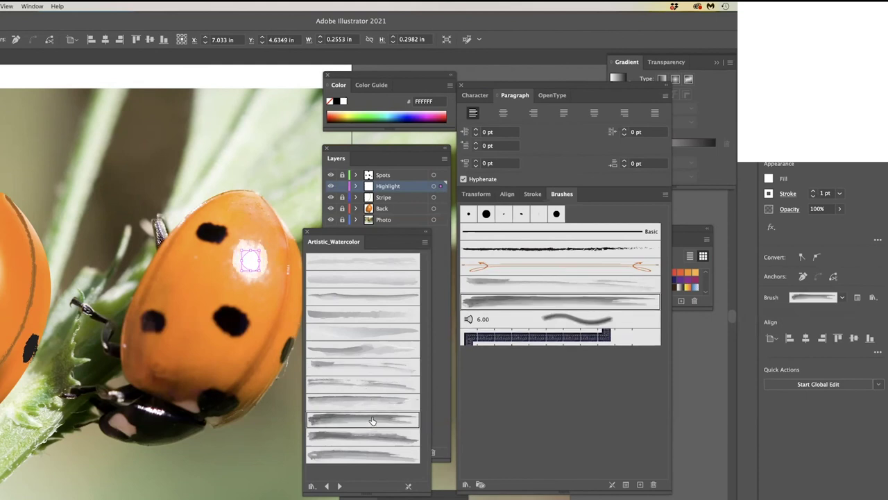
click(366, 433)
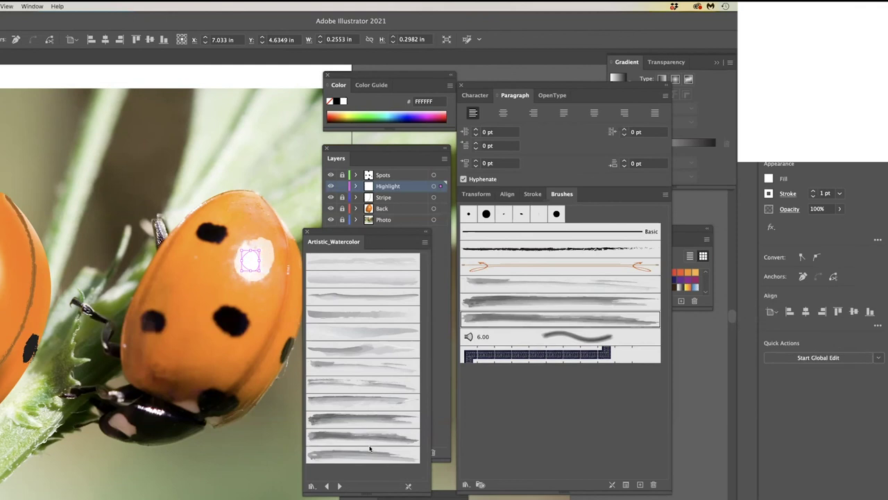
click(353, 265)
click(347, 278)
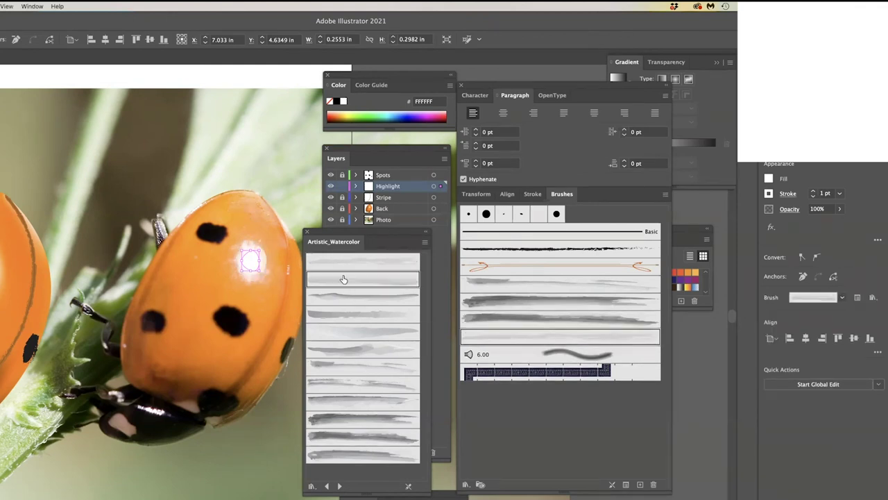
click(354, 299)
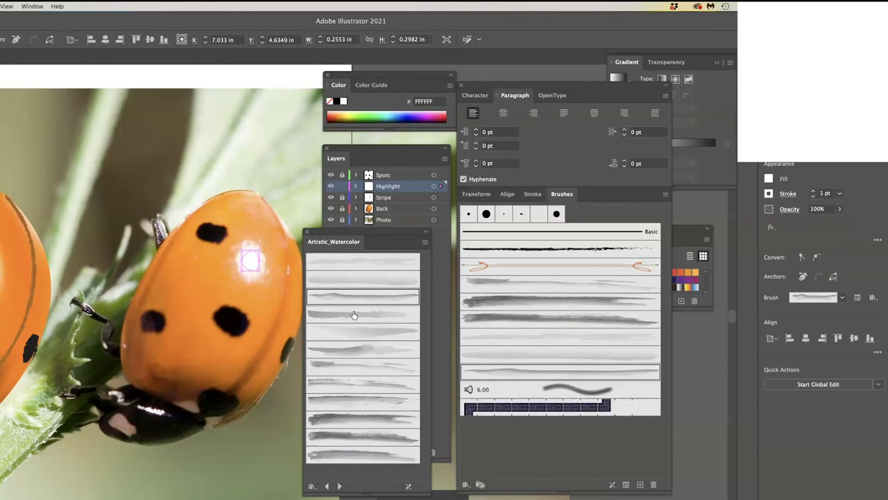
click(354, 315)
click(359, 329)
click(362, 351)
click(368, 365)
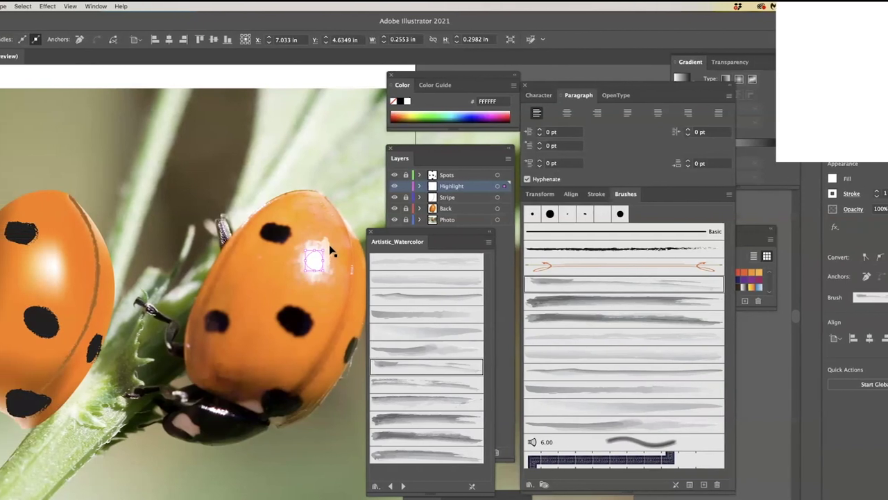
Step: Rotate the highlight shape about a quarter turn and apply the eighth Artistic_Watercolor brush to its stroke
drag(340, 245, 420, 252)
click(516, 385)
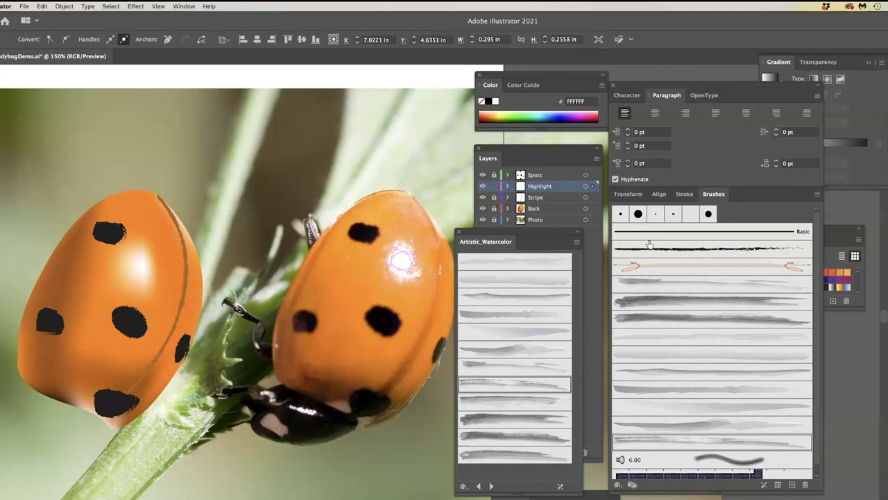
Step: Set the highlight's stroke weight to 0.75 pt and rotate the shape slightly over the photo's bright spot
click(683, 194)
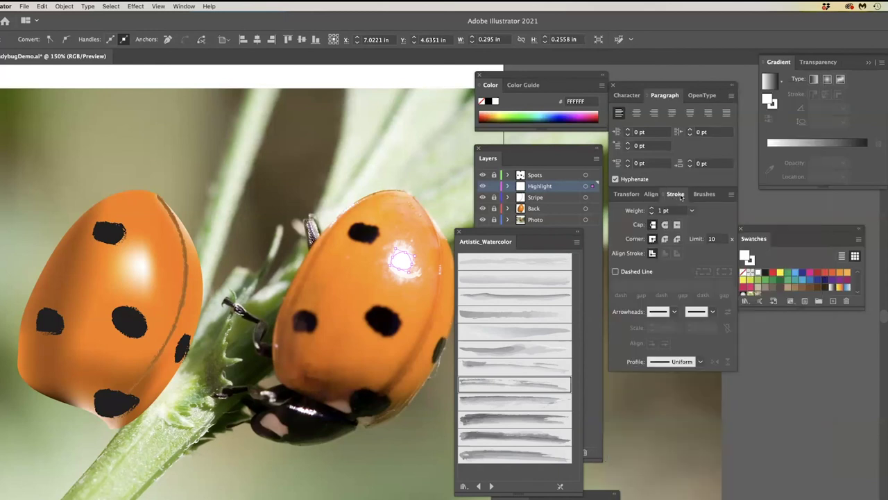
click(652, 208)
click(652, 208)
click(652, 208)
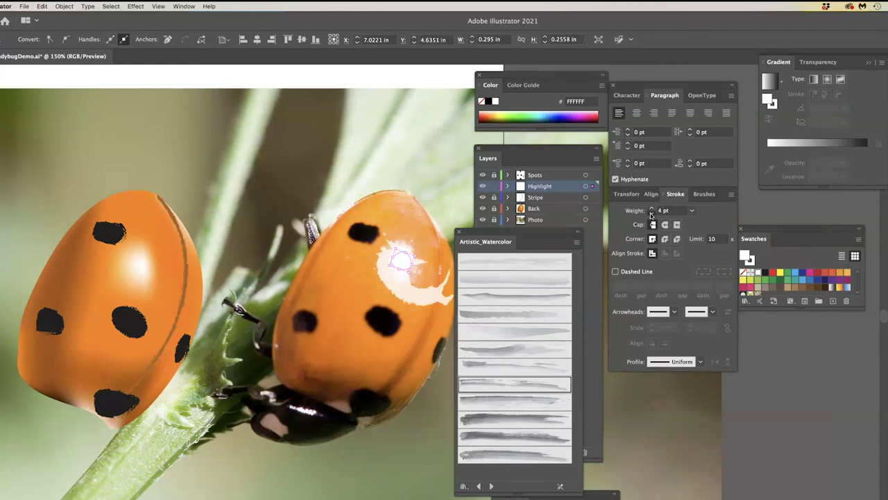
click(651, 213)
click(651, 214)
click(651, 214)
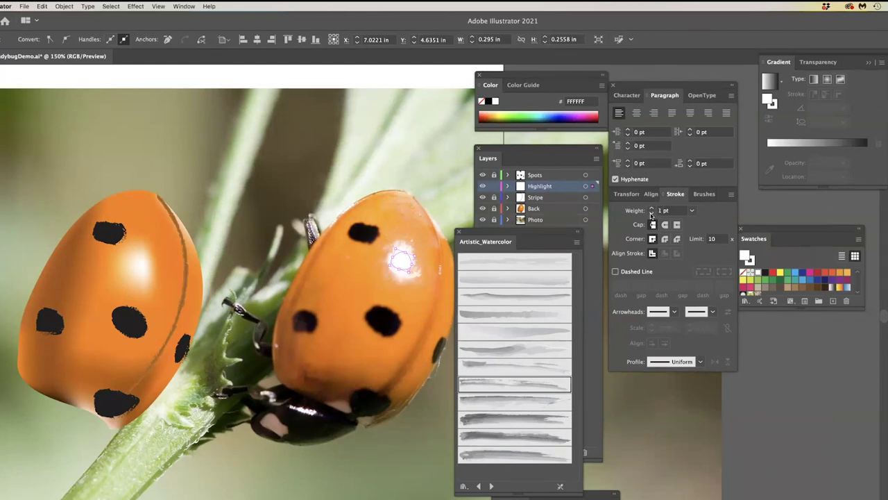
click(651, 213)
drag(417, 254, 402, 226)
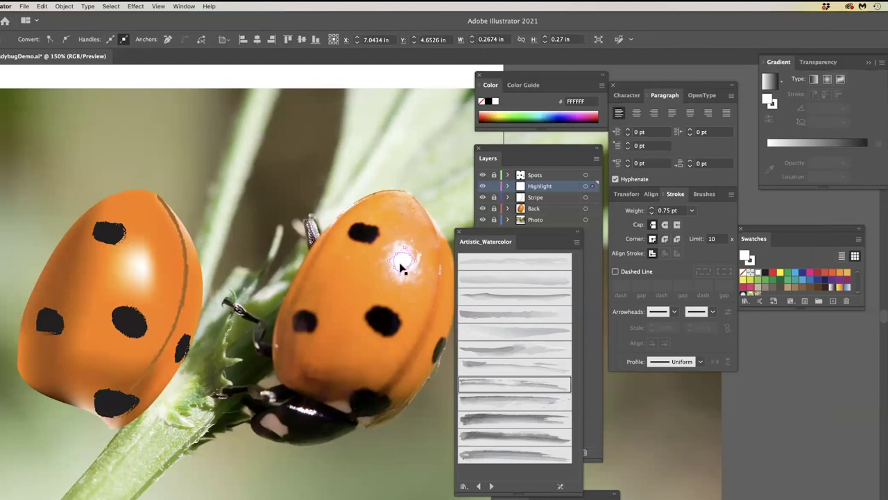
Step: Try moving the highlight in a straight line onto the traced ladybug's glow, and return it to the photo's ladybug
drag(401, 267, 141, 275)
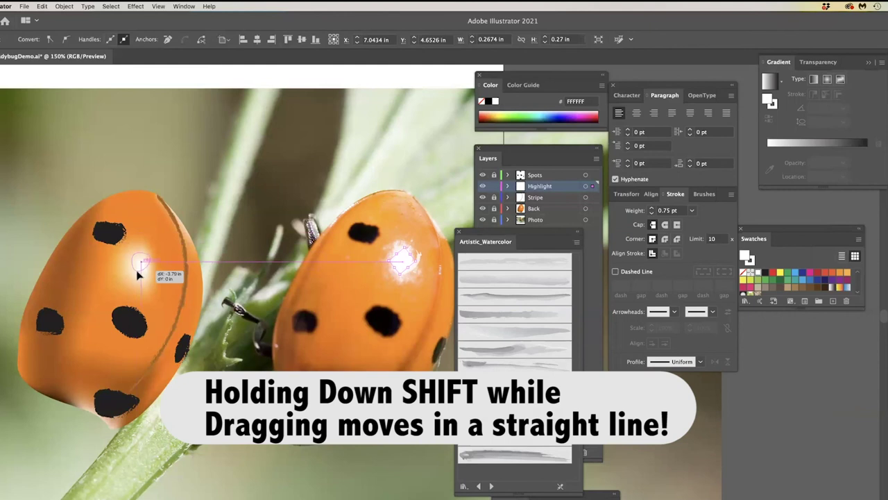
drag(137, 275, 139, 275)
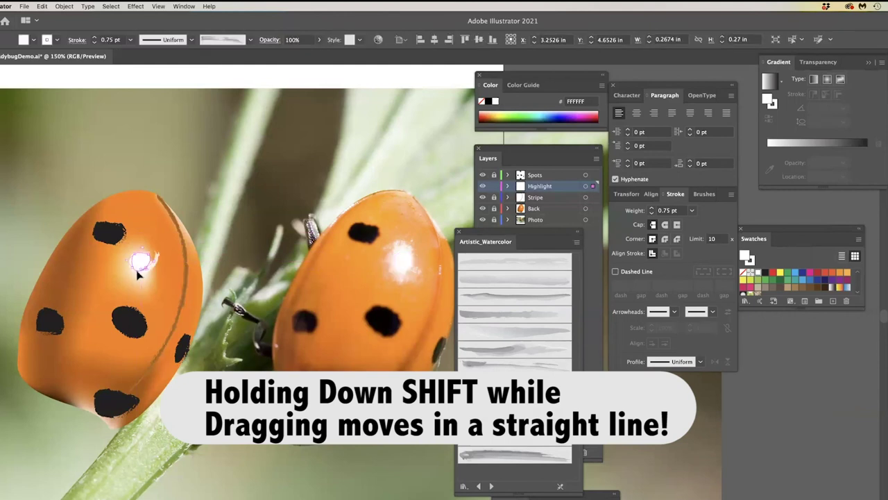
click(204, 200)
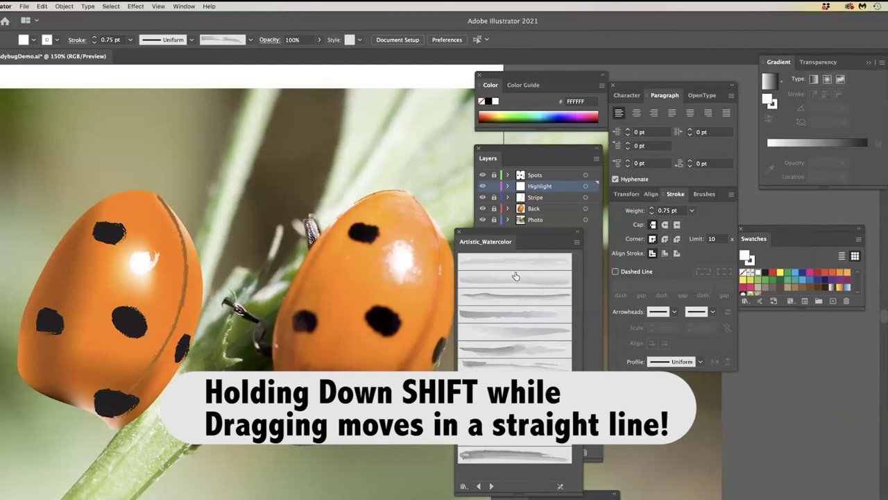
drag(142, 271, 401, 285)
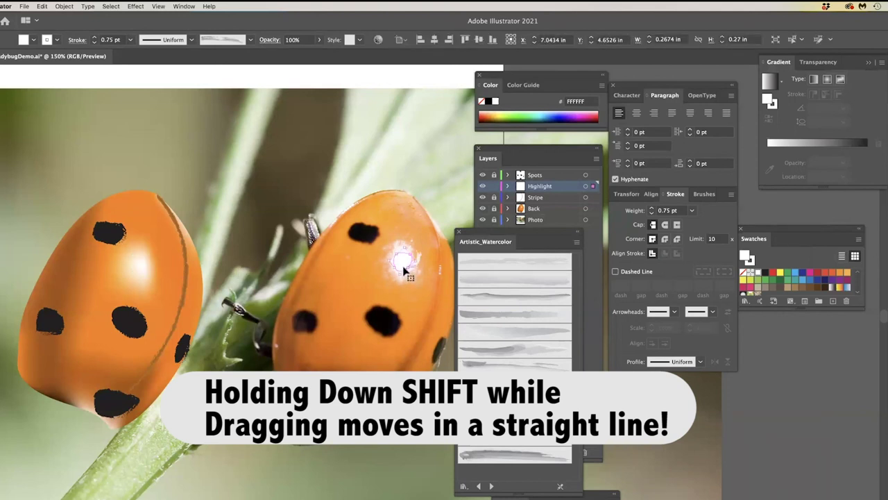
Step: Copy the highlight in a straight horizontal line to the gap between the two ladybugs and select that copy
drag(402, 267, 237, 257)
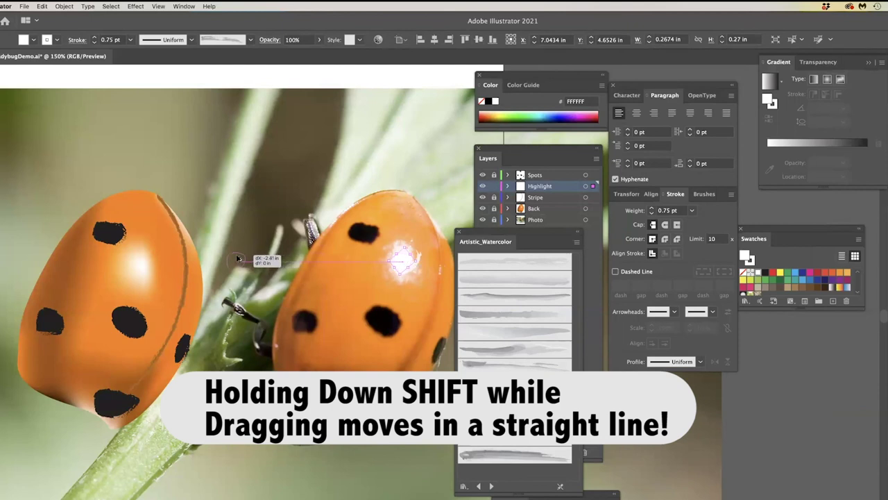
drag(237, 258, 238, 259)
click(421, 258)
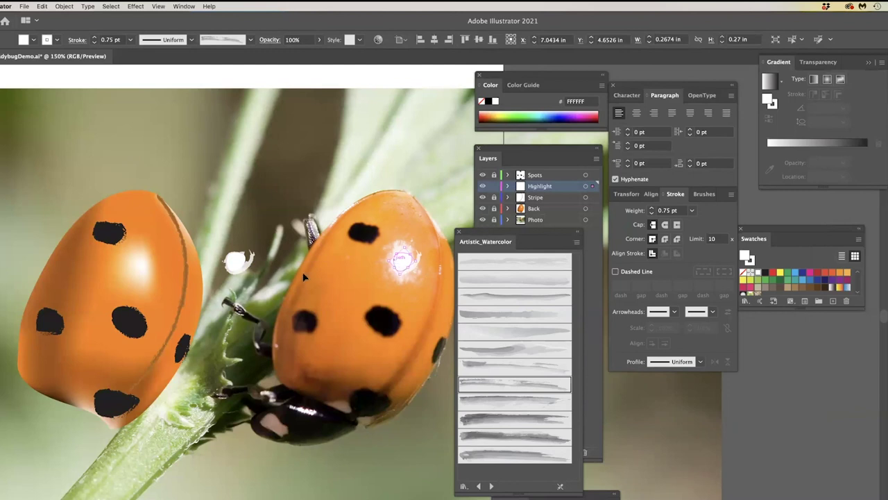
click(236, 262)
Step: Move the Artistic_Watercolor library directly beneath the layer list and open the Artistic_ChalkCharcoalPencil brush library
click(576, 242)
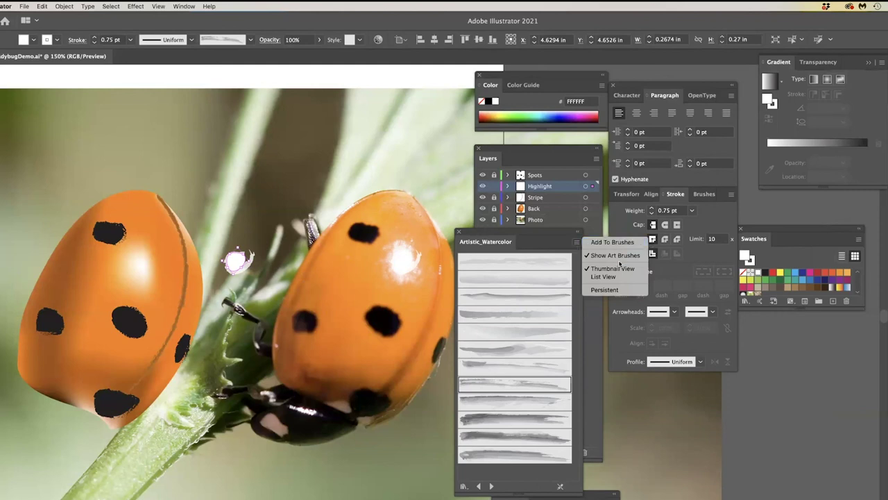
click(576, 243)
click(576, 243)
click(531, 247)
drag(505, 233, 524, 248)
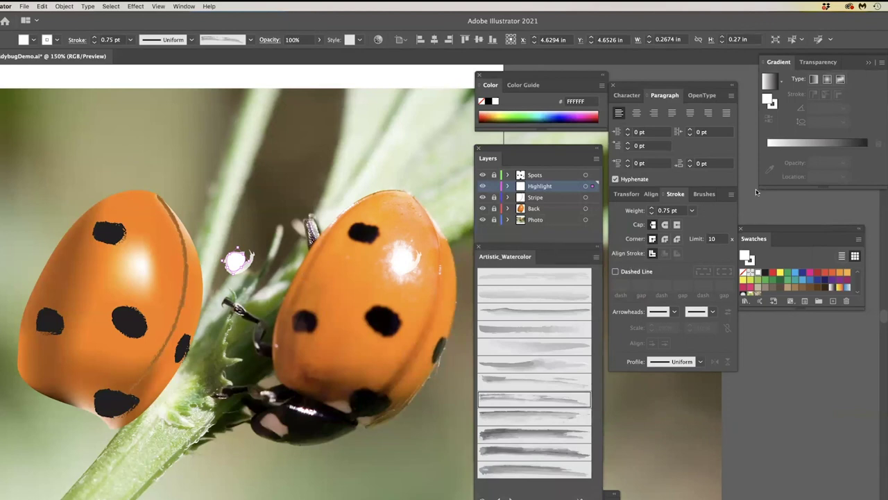
click(705, 195)
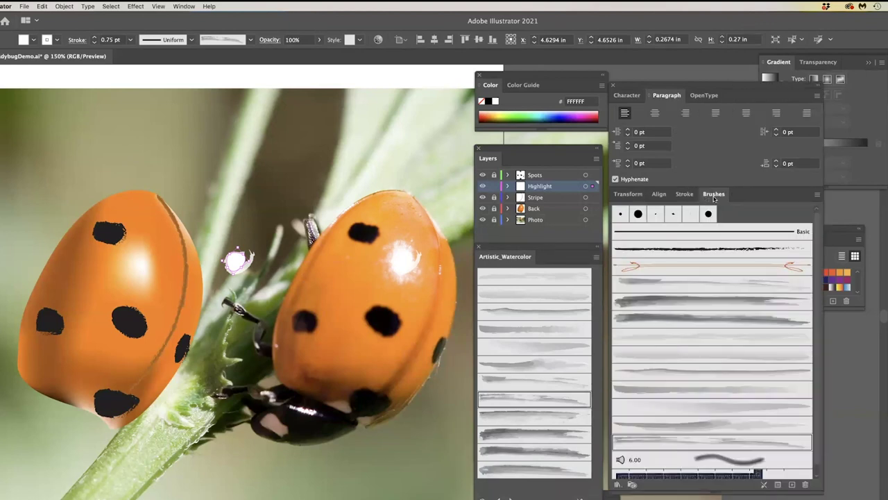
click(816, 198)
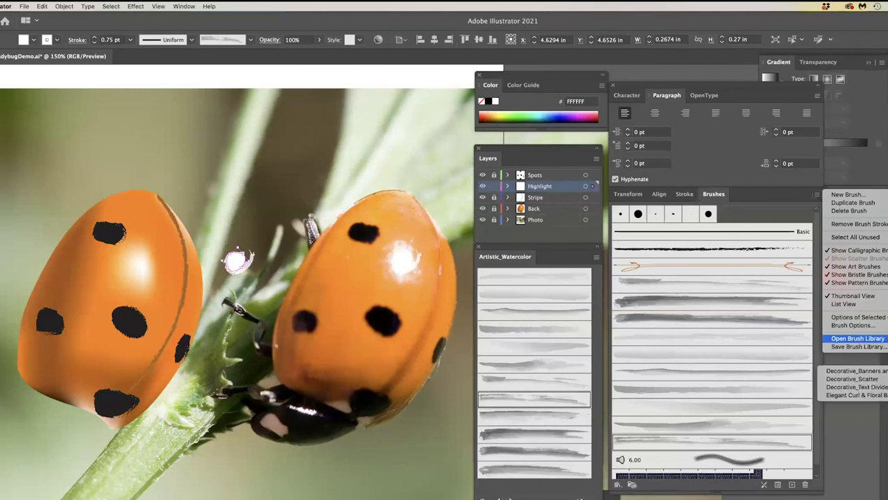
mouse_move(858, 338)
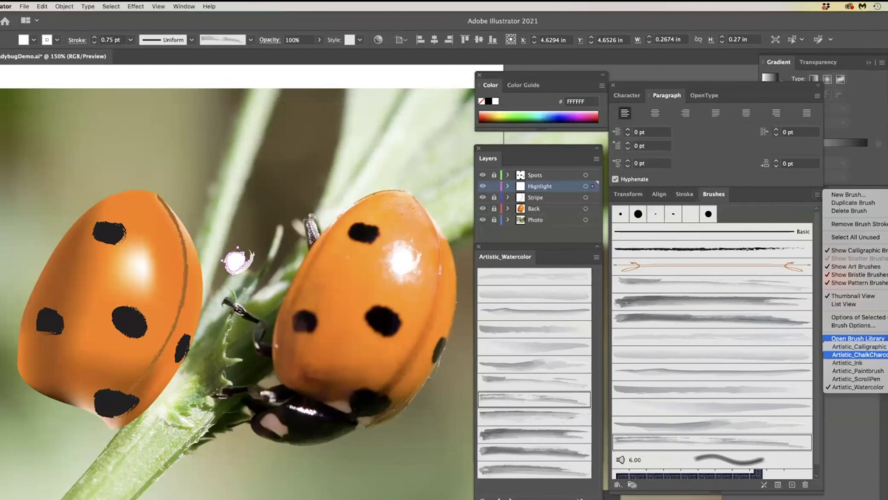
click(859, 354)
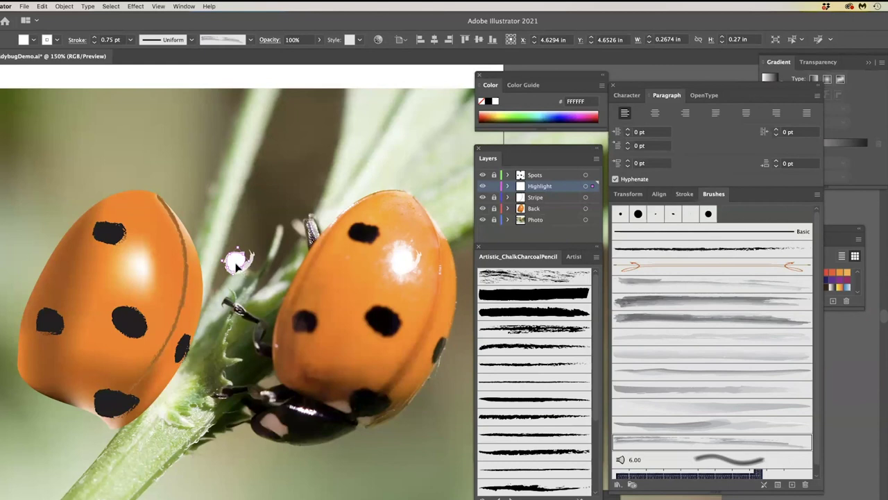
Step: Copy the middle highlight horizontally onto the traced ladybug's glow and give the copy the scribbled Artistic_ChalkCharcoalPencil brush
click(213, 264)
drag(233, 257, 138, 260)
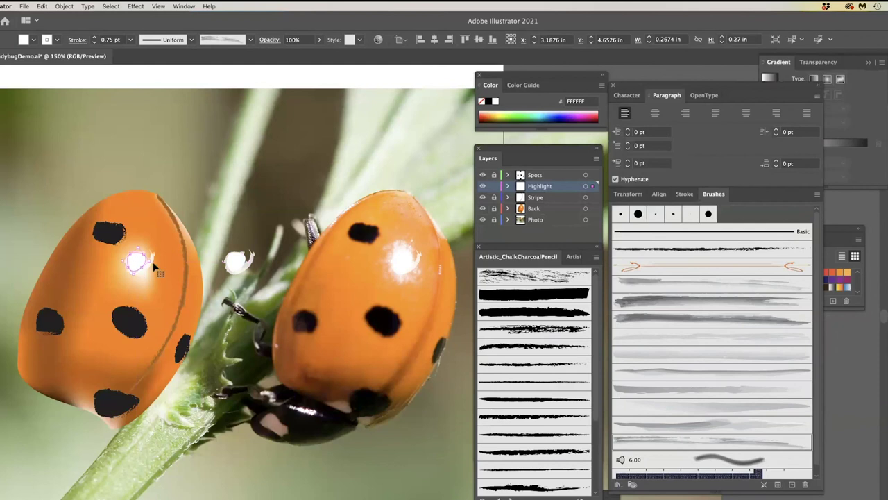
click(547, 276)
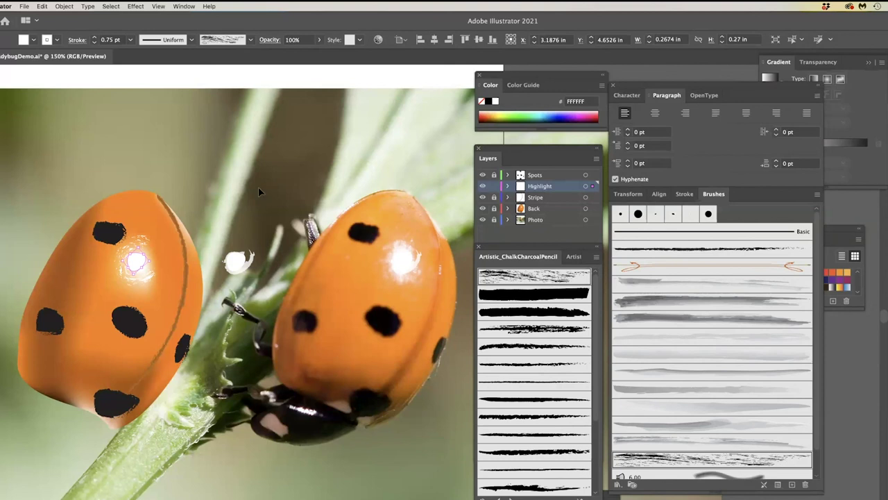
click(209, 181)
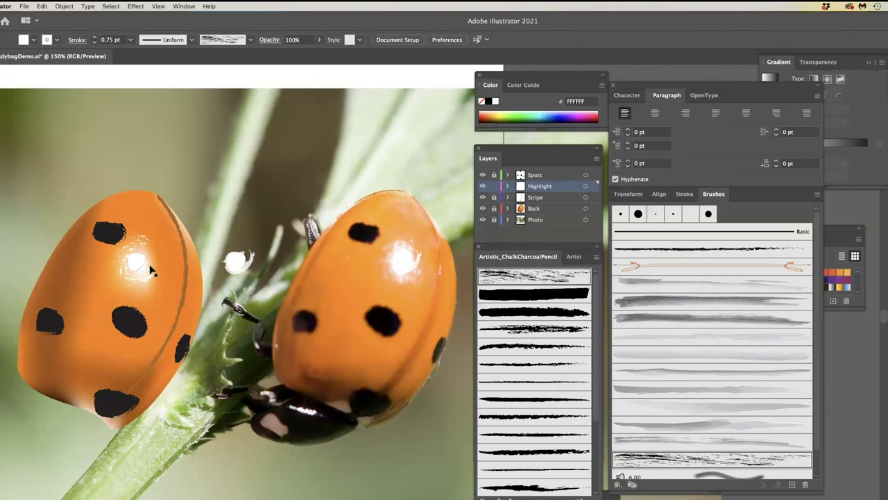
Step: Place another copy of the middle highlight in a straight line over the one on the traced ladybug
drag(136, 272, 236, 267)
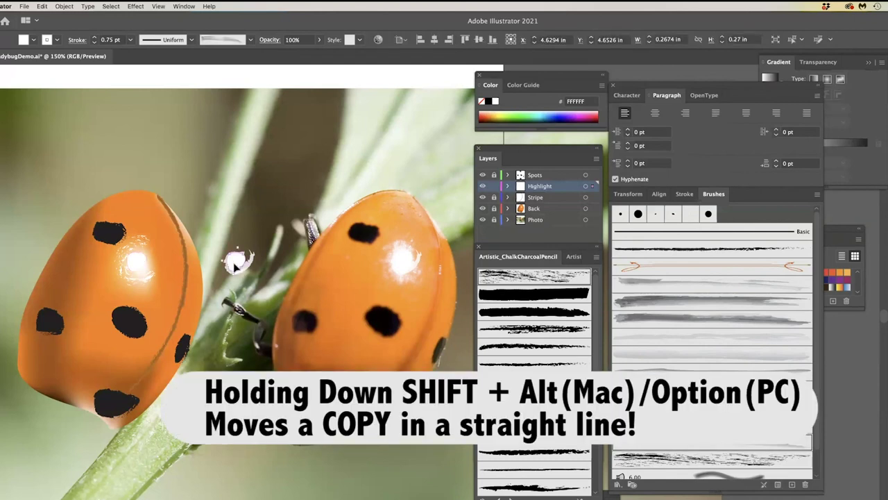
key(ctrl+shift+a)
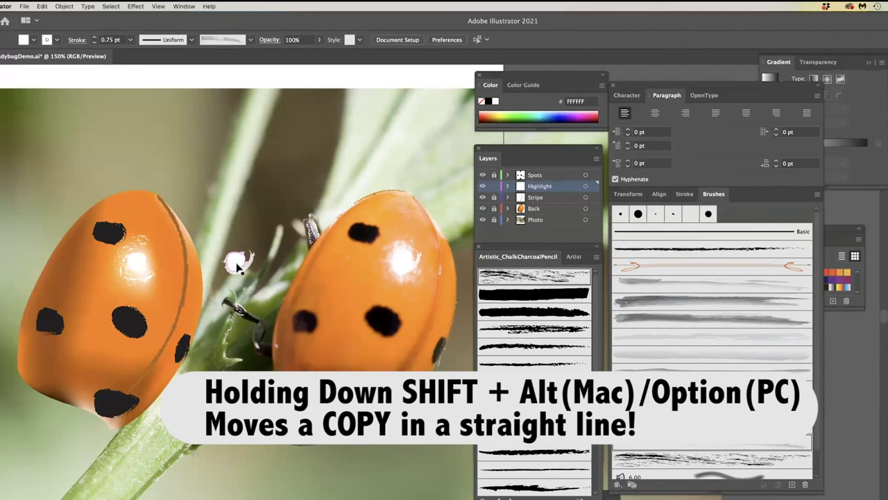
drag(236, 266, 144, 272)
drag(141, 272, 139, 271)
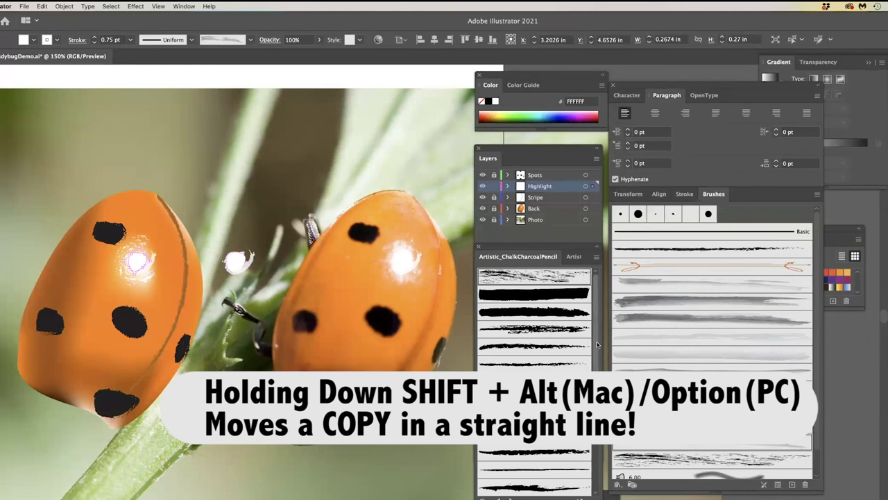
Step: Test several charcoal brushes, including Charcoal - Feather, on the newest highlight copy and leave it with a thick rough-edged one
click(549, 330)
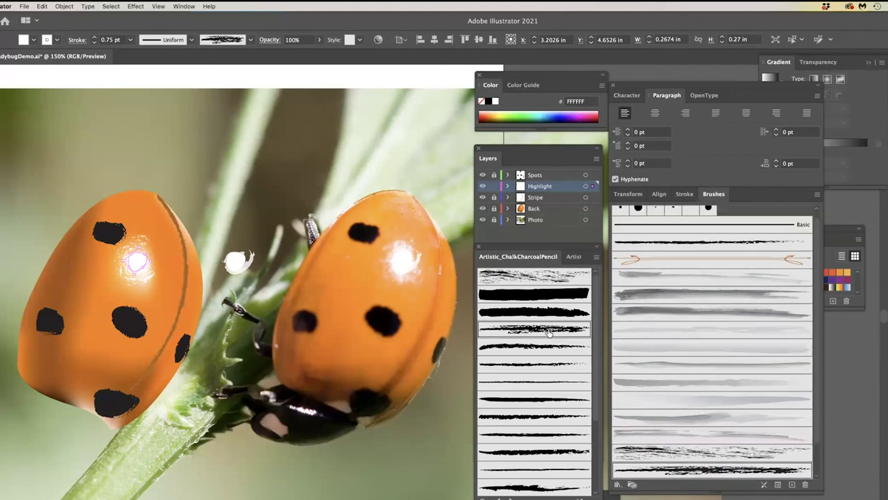
click(557, 364)
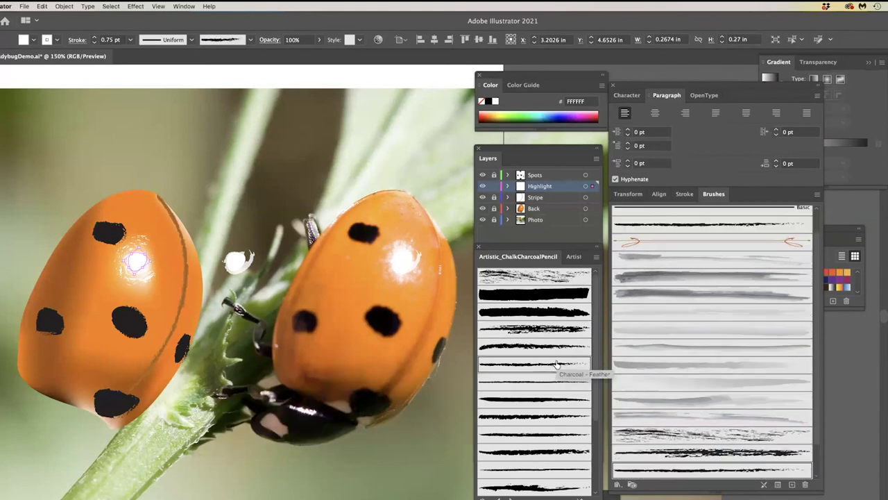
click(551, 417)
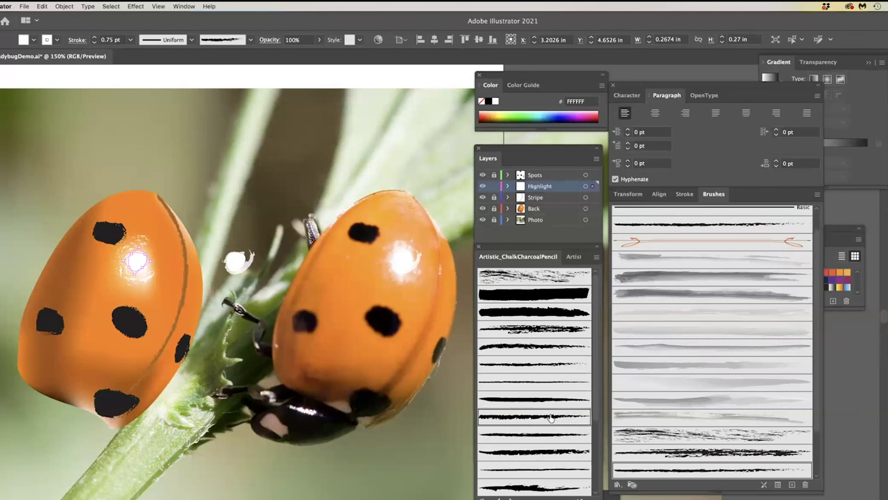
click(554, 453)
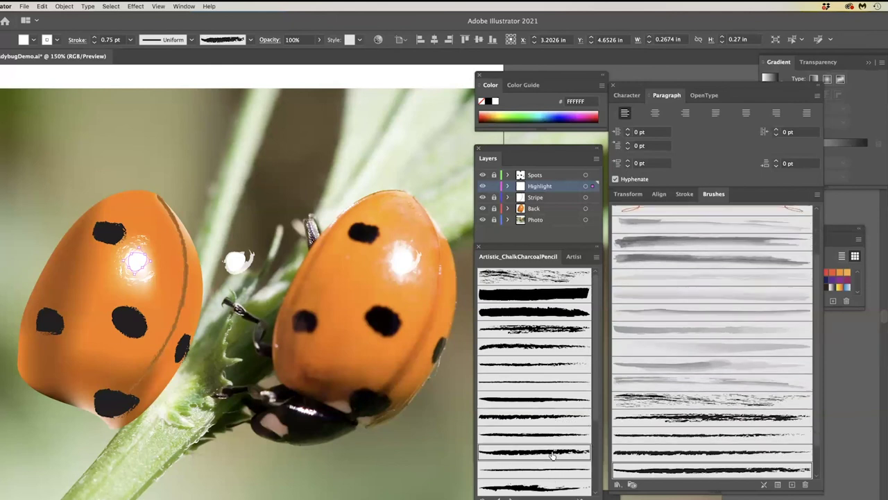
click(207, 216)
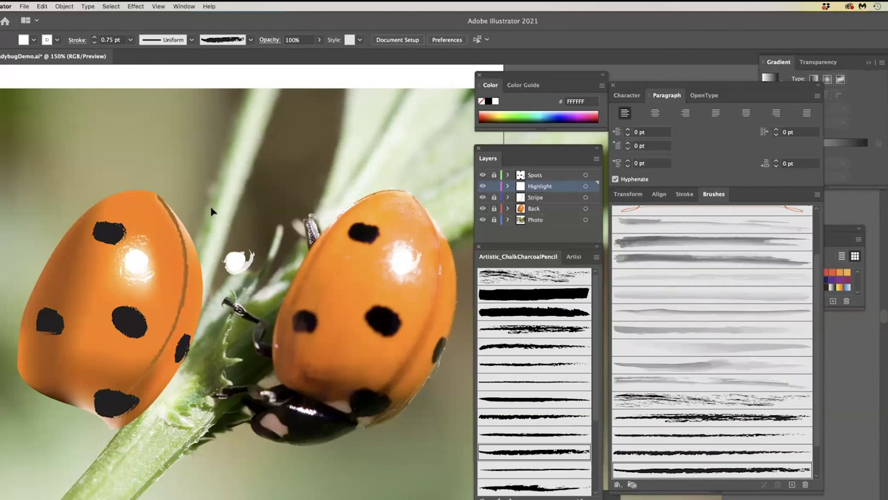
Step: Shrink the scribble-brushed highlight to about 0.21 by 0.21 in and center it on the traced ladybug's other highlight copy
click(138, 262)
drag(139, 254, 139, 255)
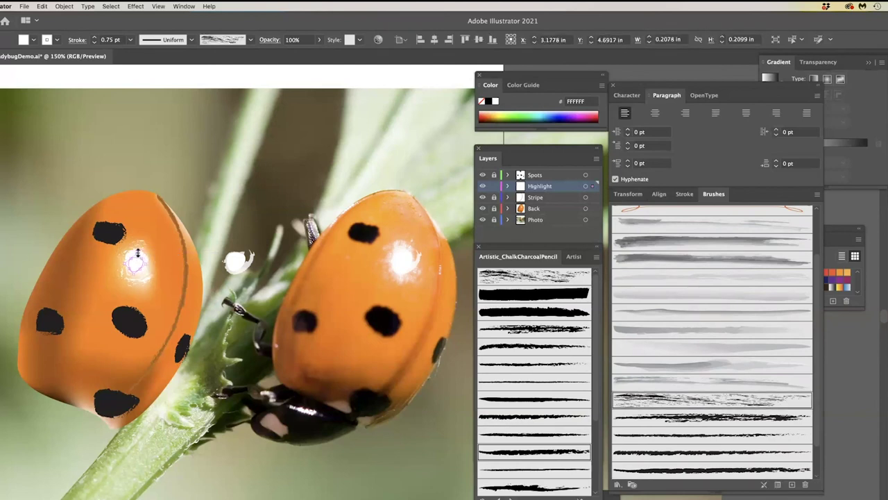
drag(137, 265, 136, 260)
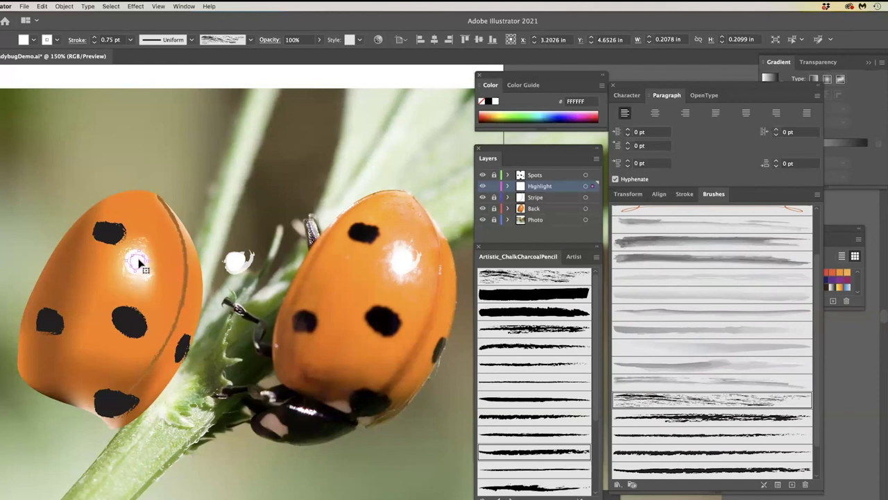
click(211, 183)
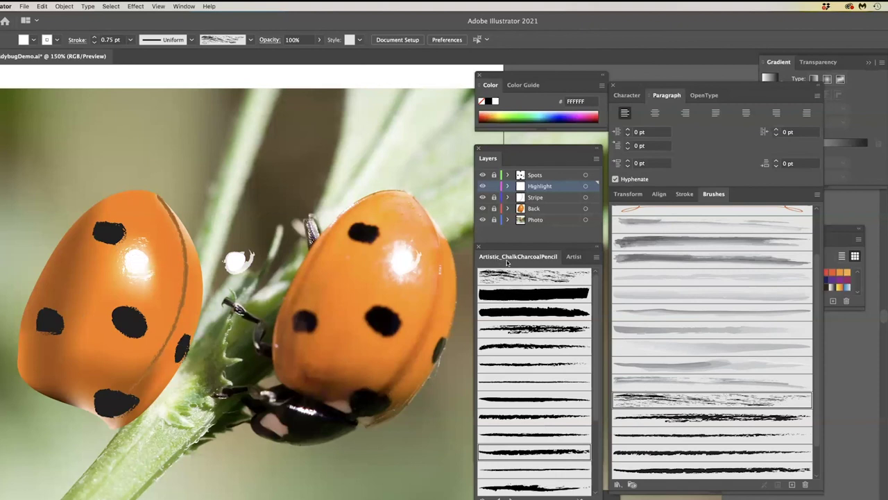
Step: Switch the brush library back to Artistic_Watercolor
click(572, 257)
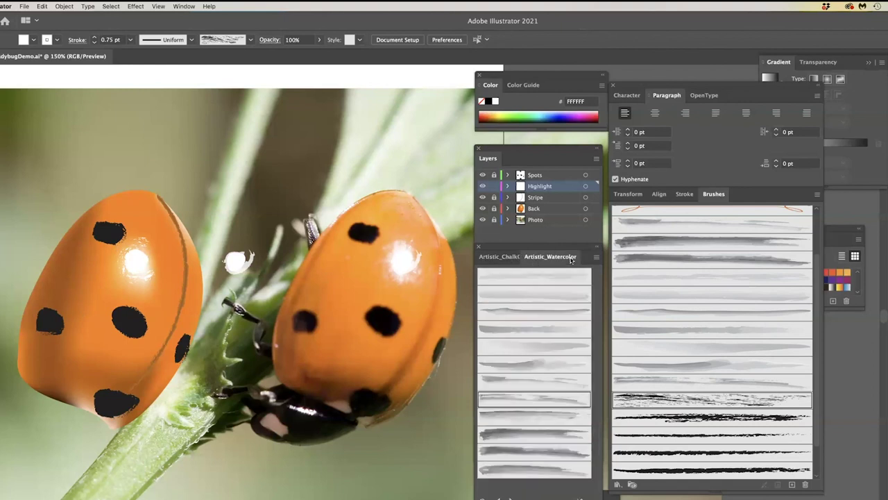